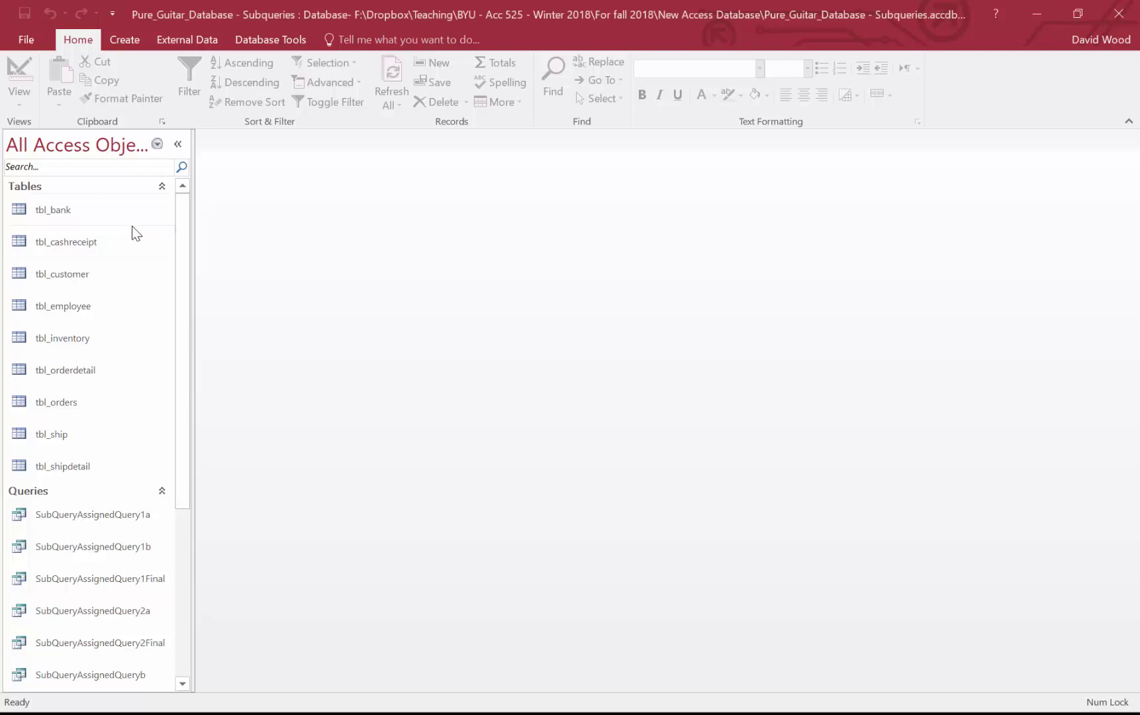
Start a blank query design and preview the tbl_orderdetail data
left_click(127, 37)
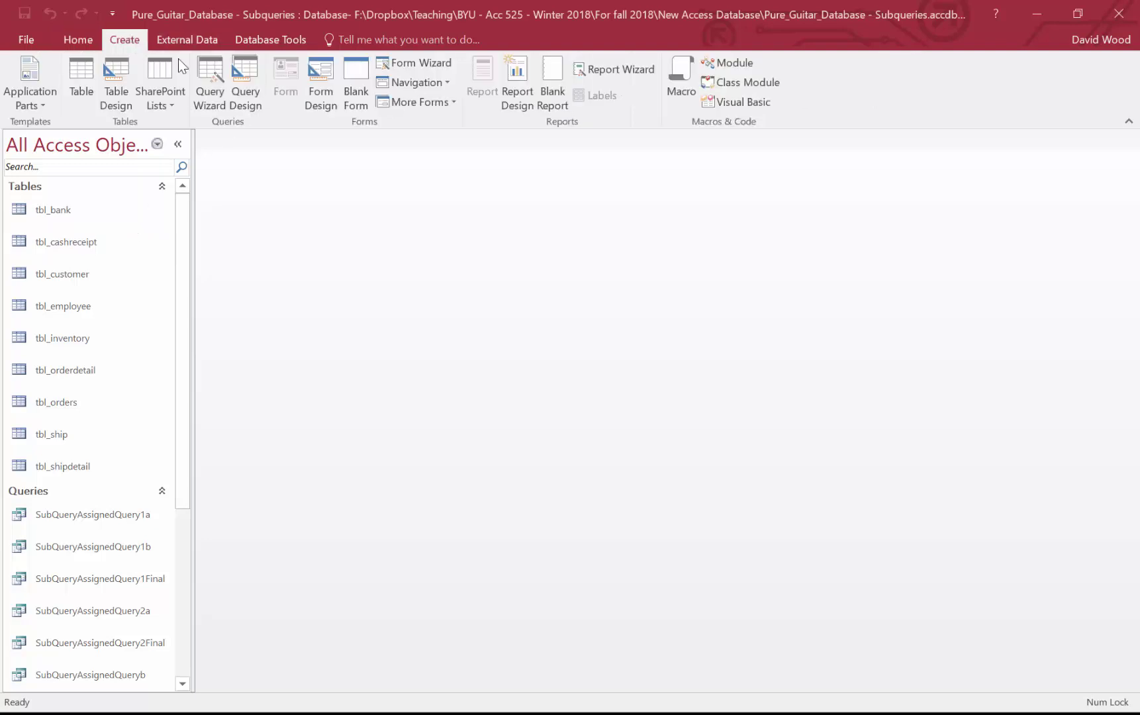
left_click(246, 83)
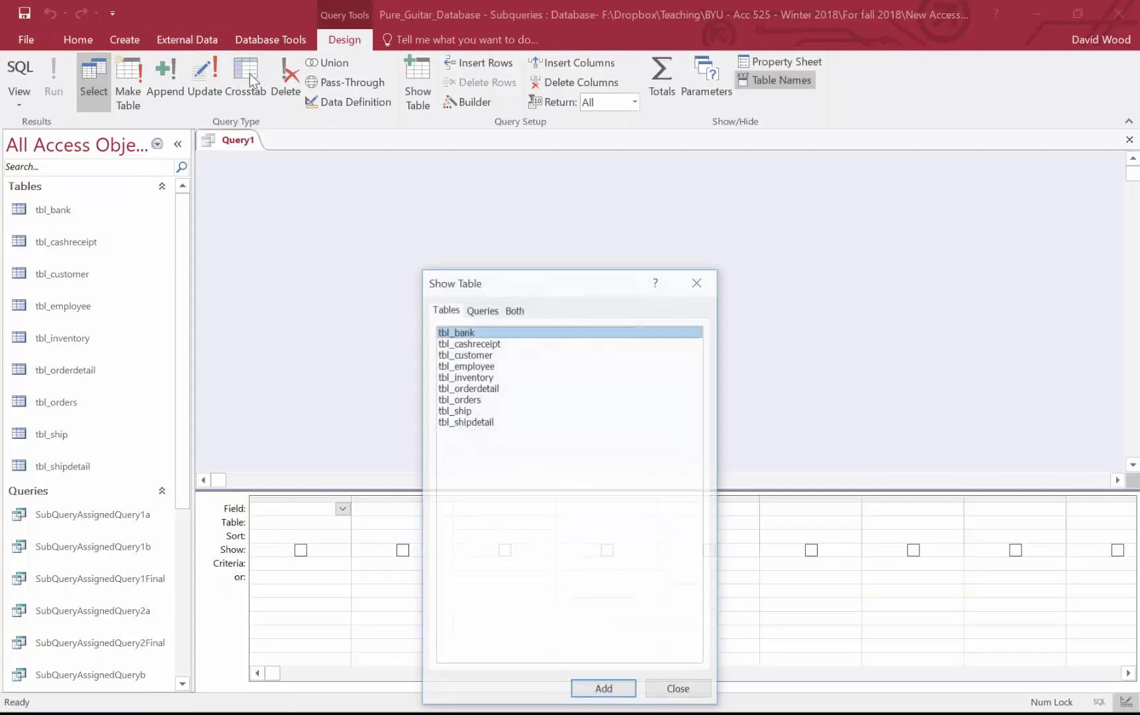
left_click(707, 288)
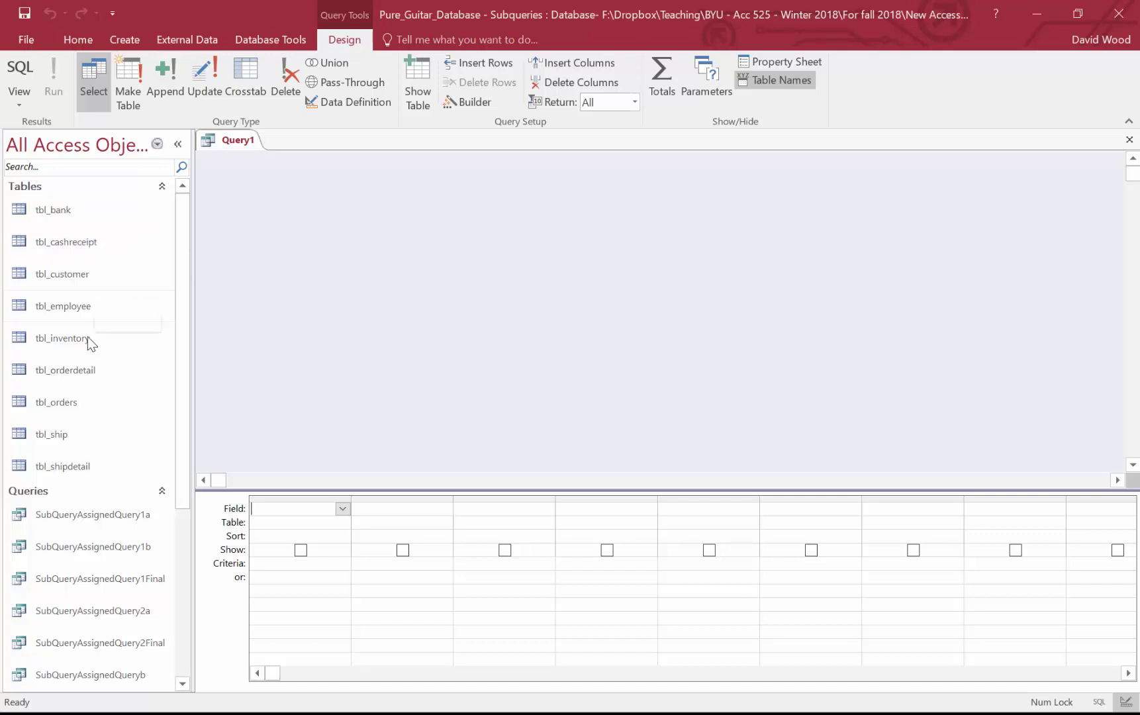
double_click(68, 374)
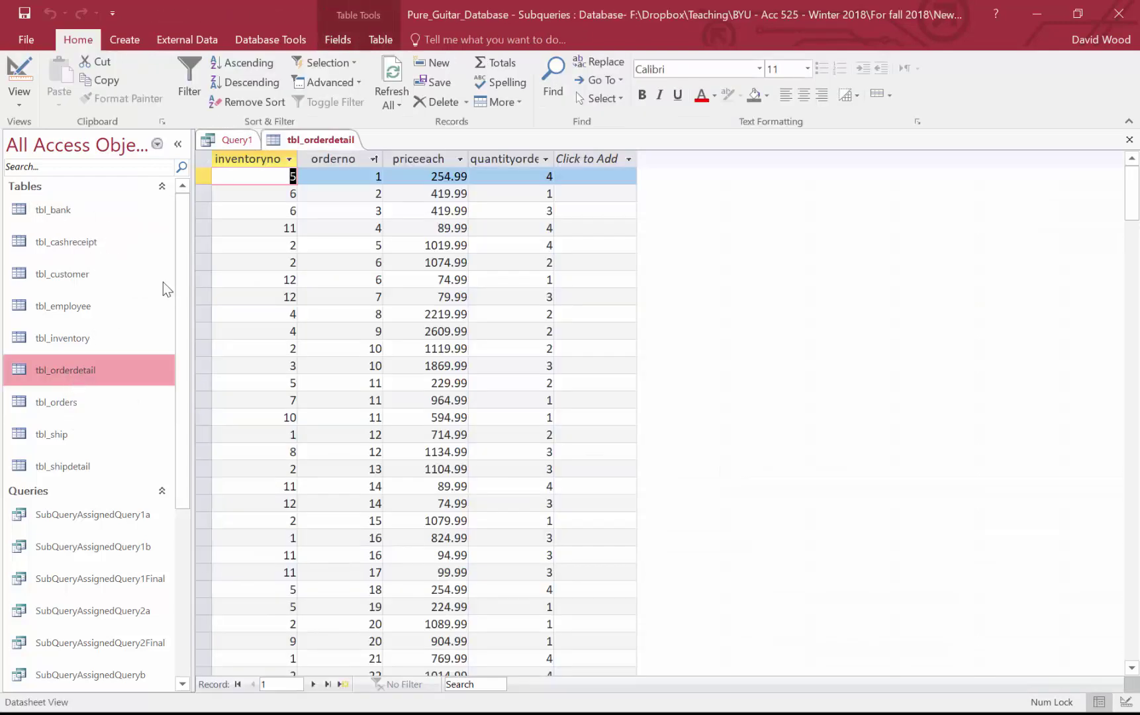
left_click(1129, 139)
Add tbl_orderdetail to the query with orderno as its first field
left_click_drag(17, 374, 352, 202)
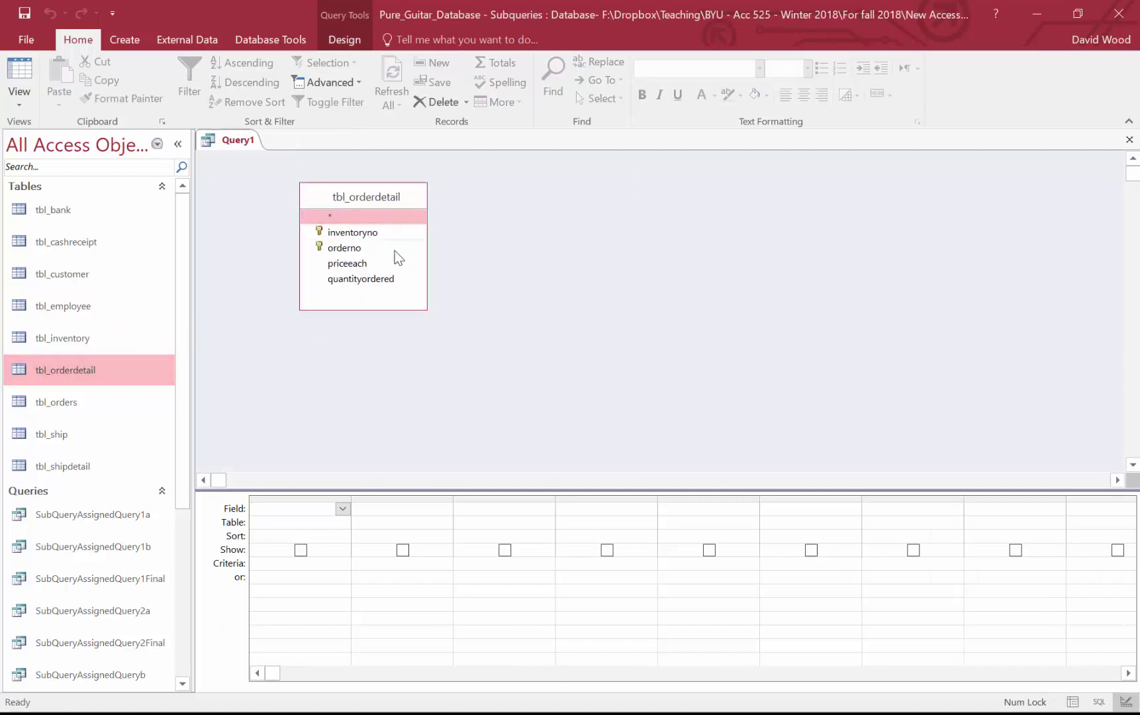
double_click(358, 249)
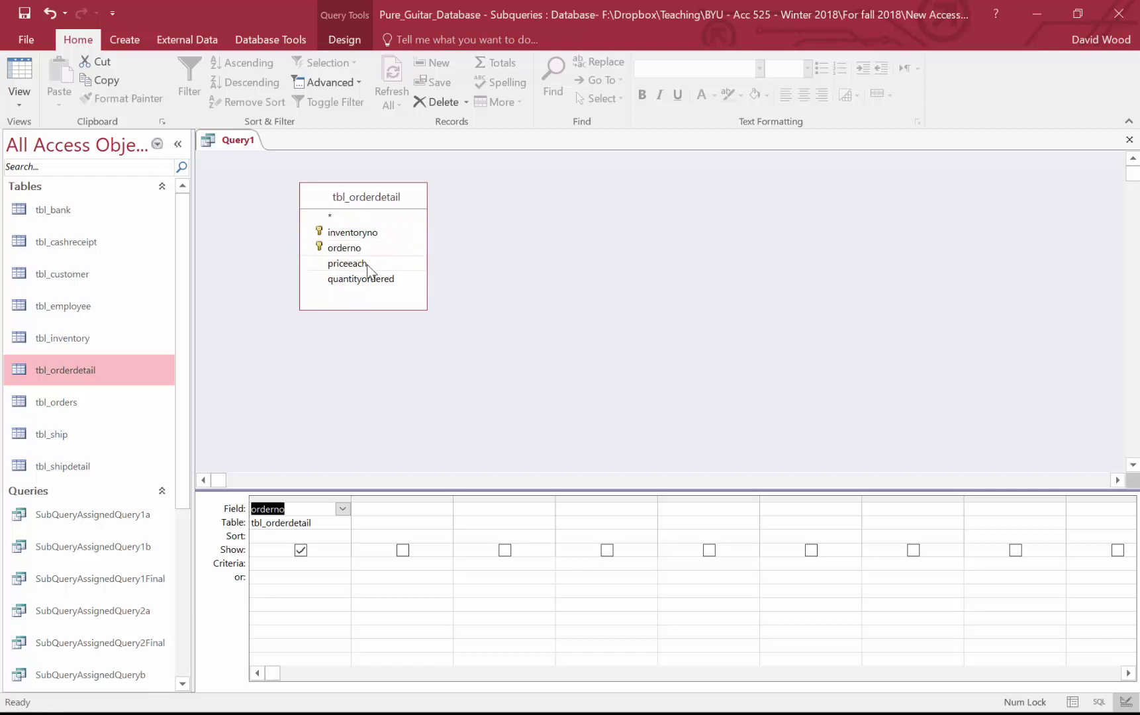
left_click(364, 507)
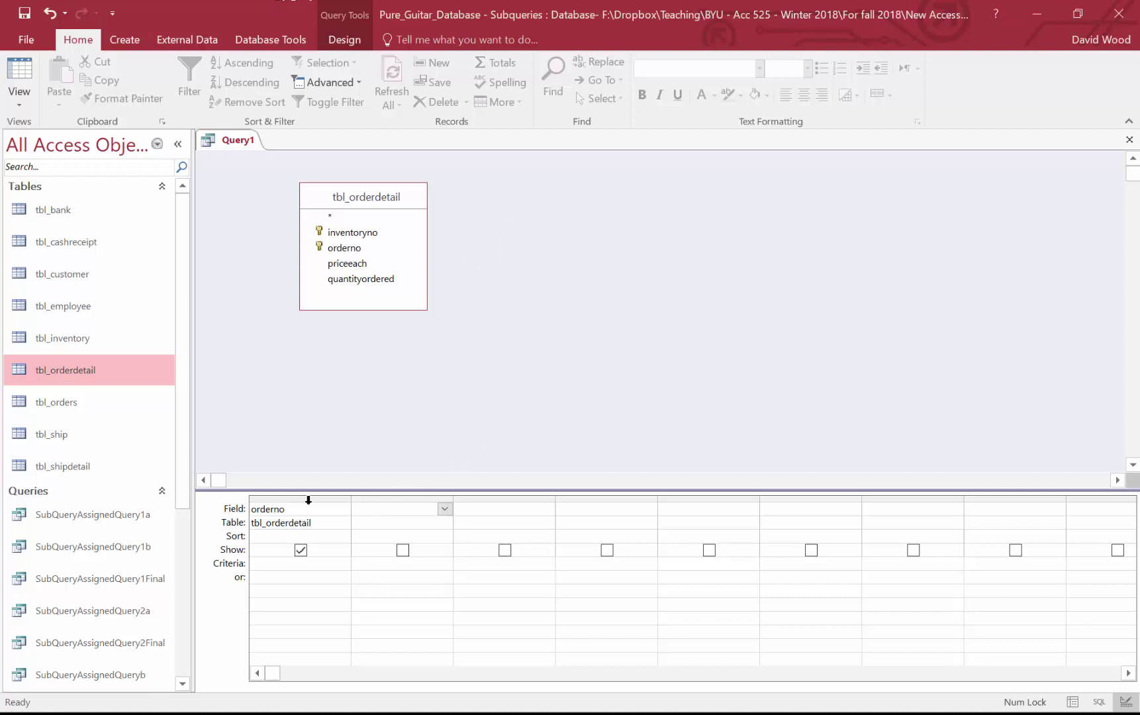
left_click(349, 38)
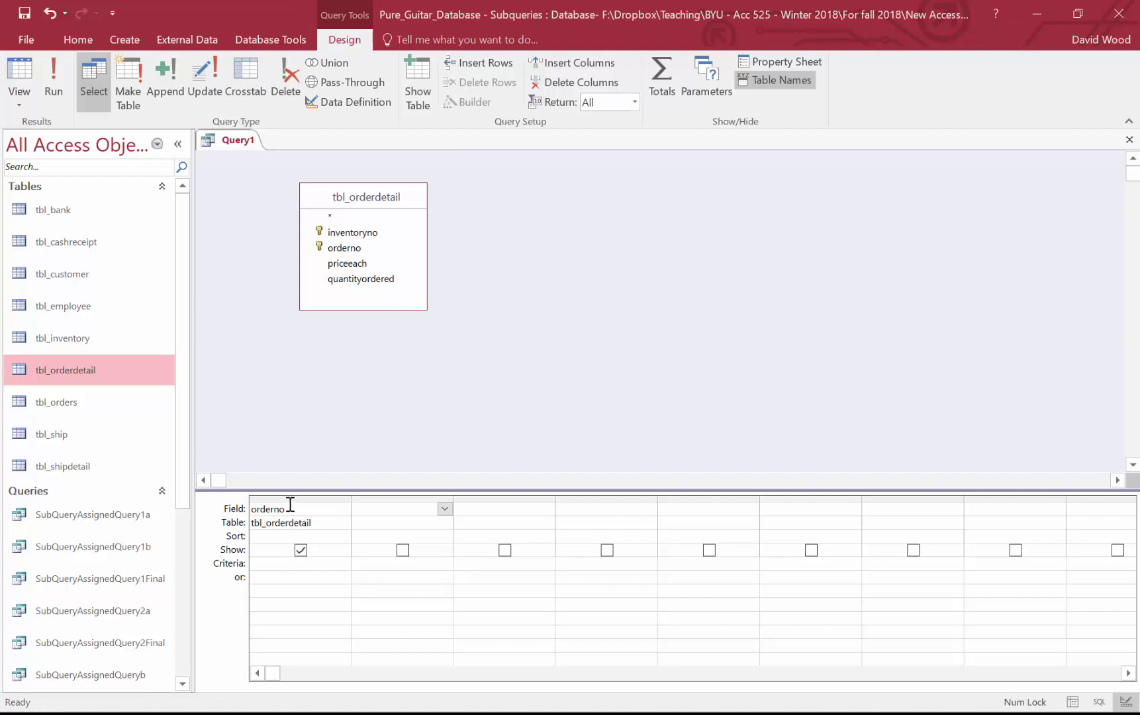
Begin the second column's expression with the name 'RevenuePerOrder:' in the Expression Builder
left_click(467, 101)
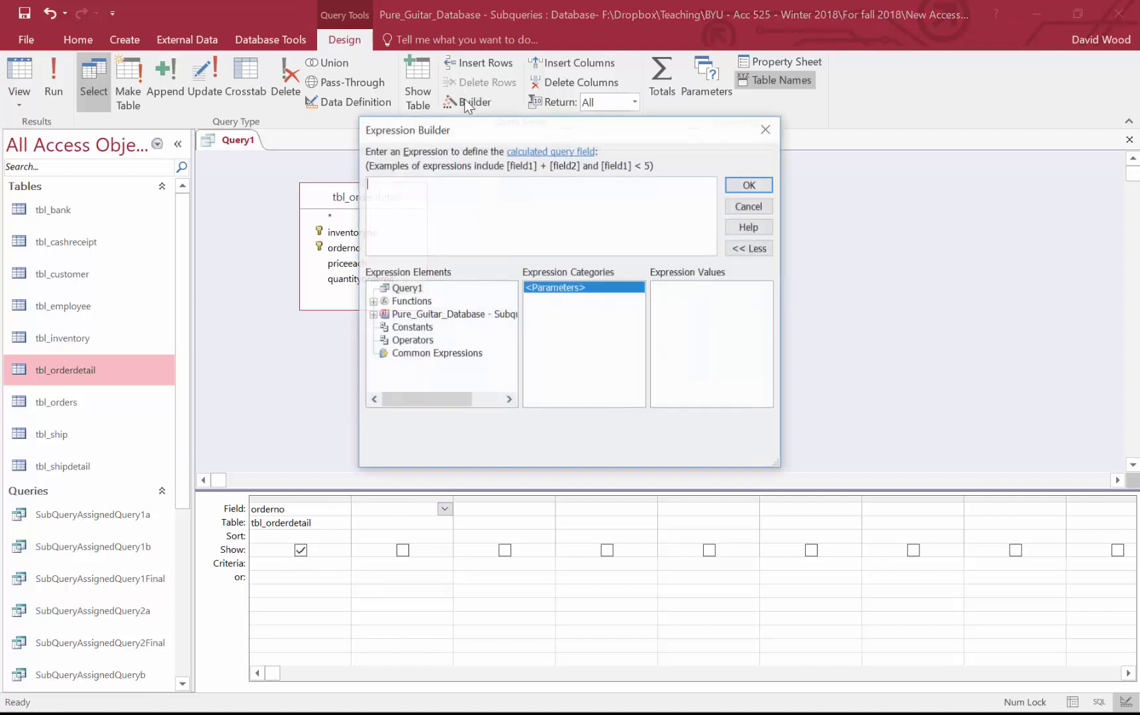
type("RevenuePerOrder:")
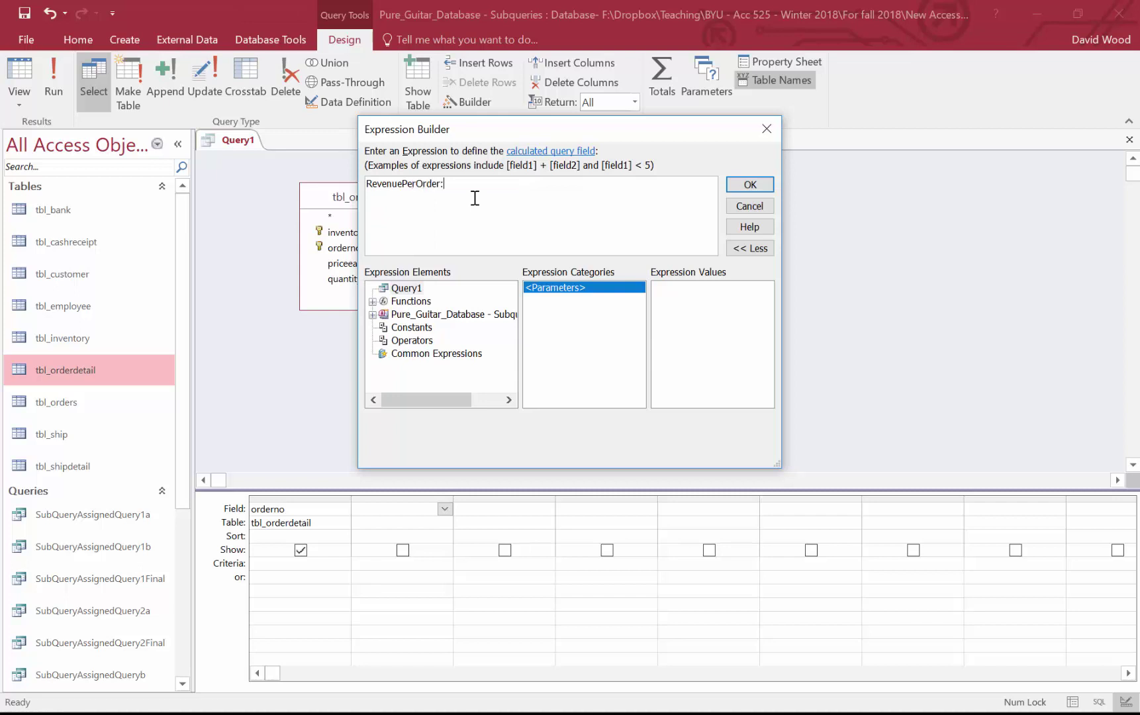
left_click_drag(480, 136, 626, 129)
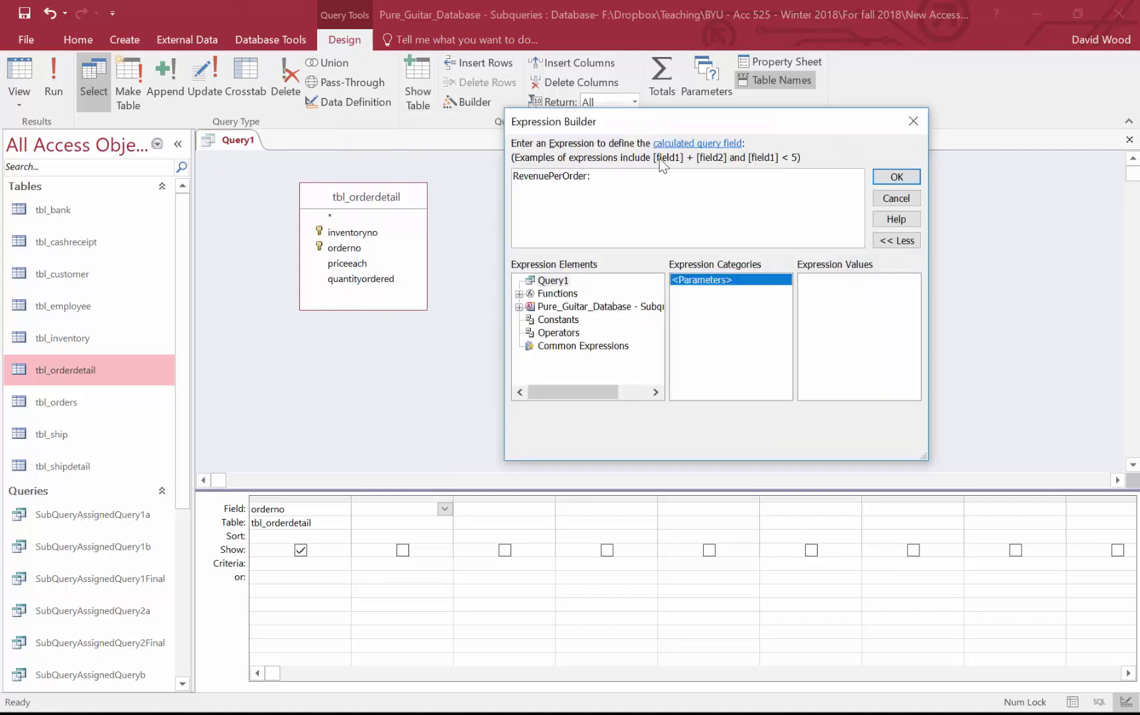
type("PerOrder: Pr")
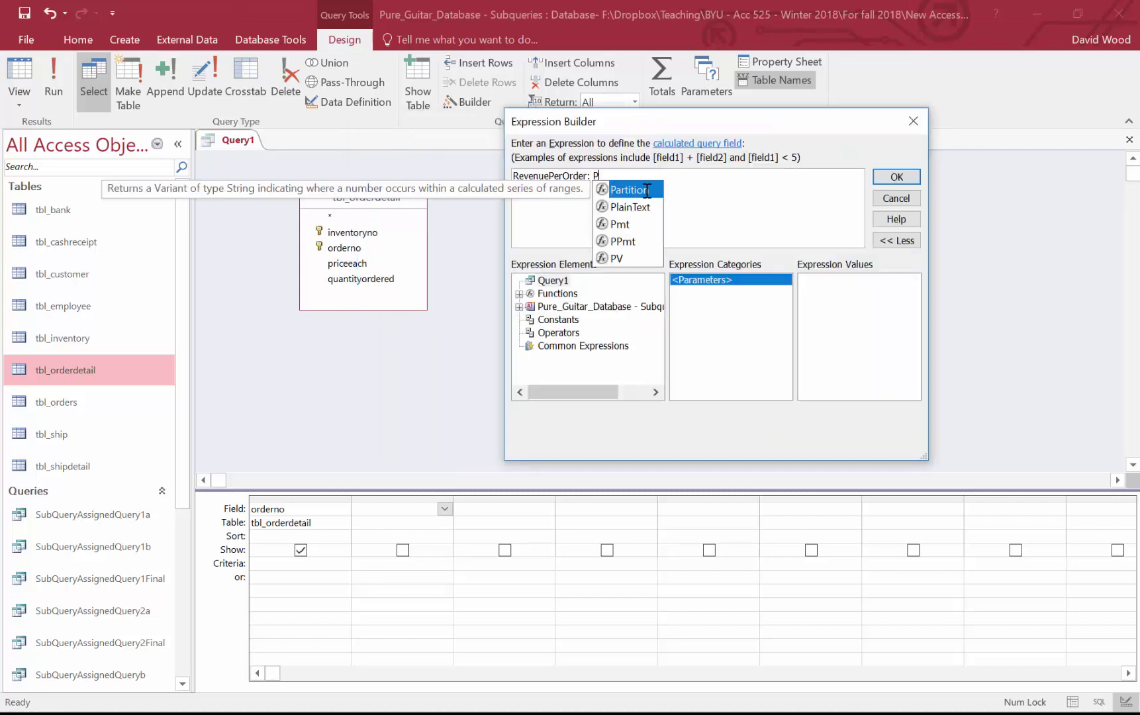
key("BackSpace")
key("BackSpace")
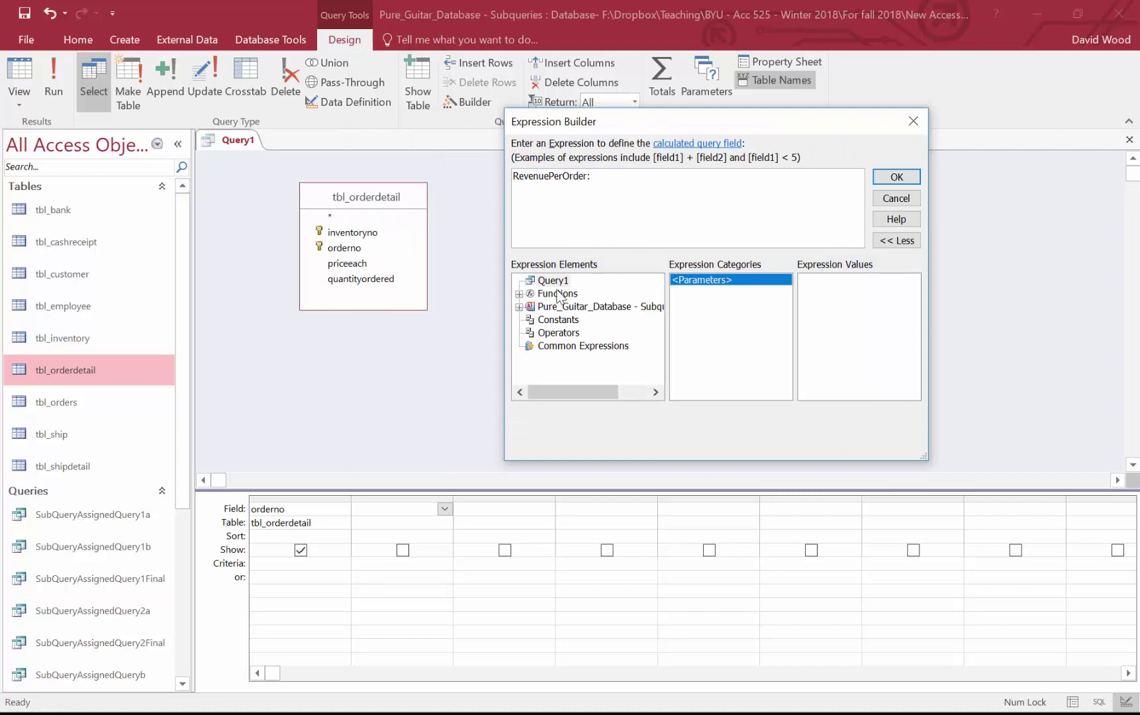
Multiply priceeach by quantityordered from tbl_orderdetail, remove «Expr», and accept the expression
left_click(520, 307)
left_click(530, 320)
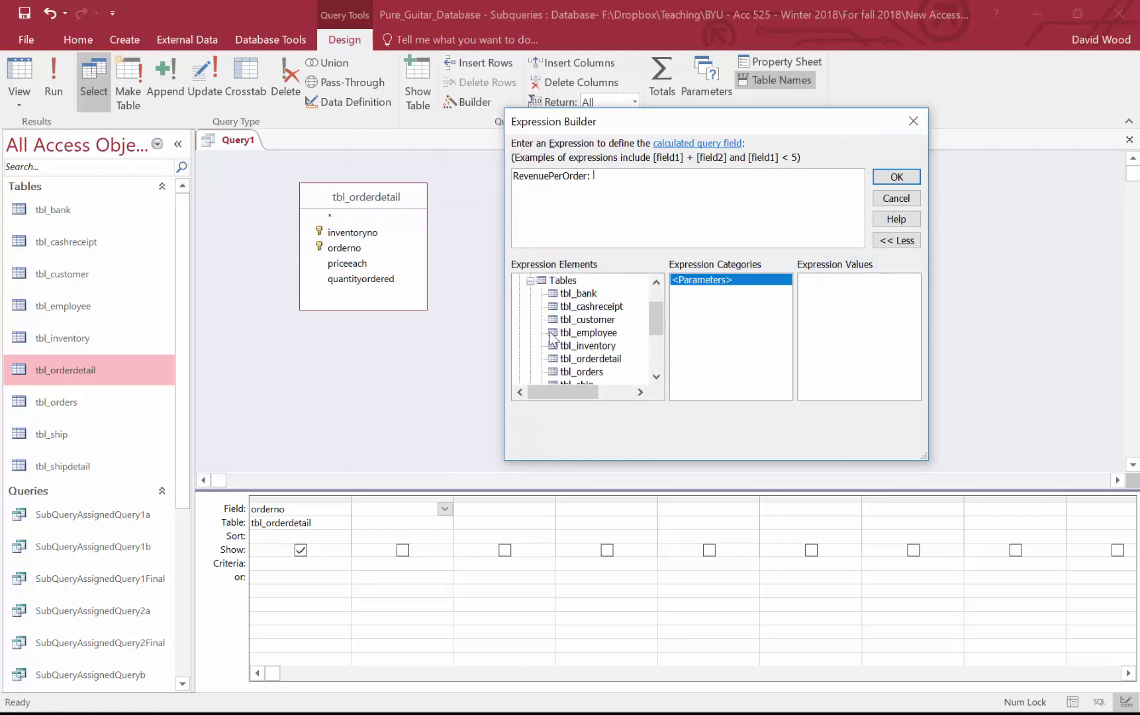
left_click(591, 358)
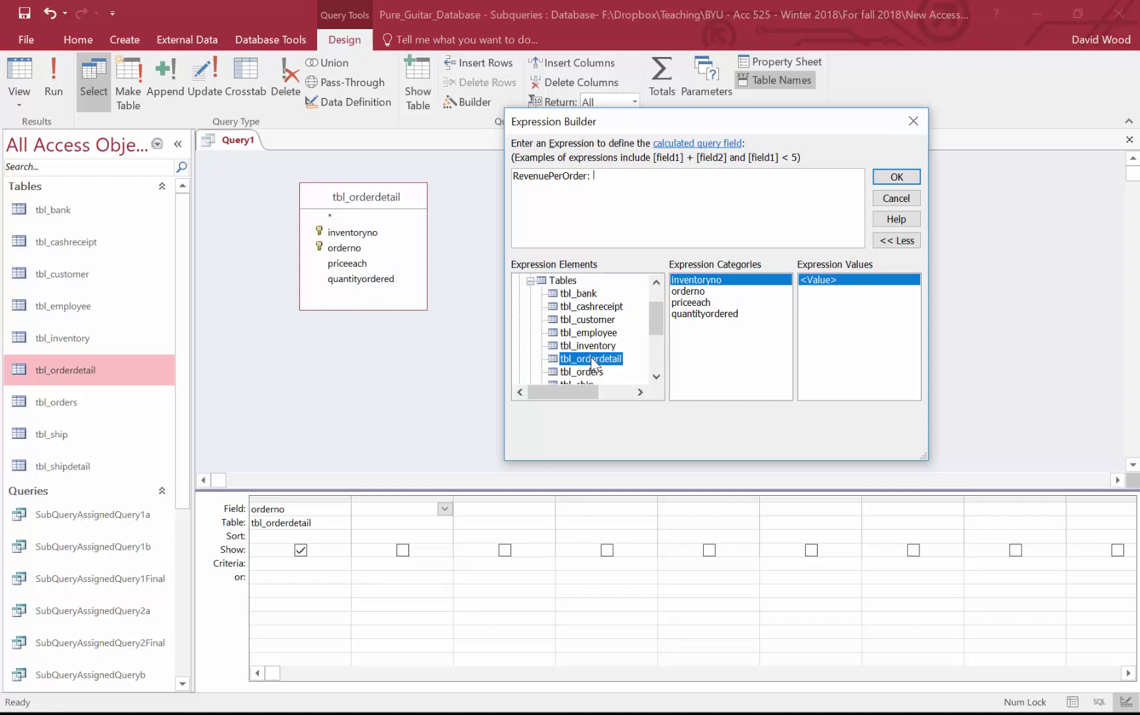
left_click(700, 291)
left_click(698, 302)
double_click(698, 303)
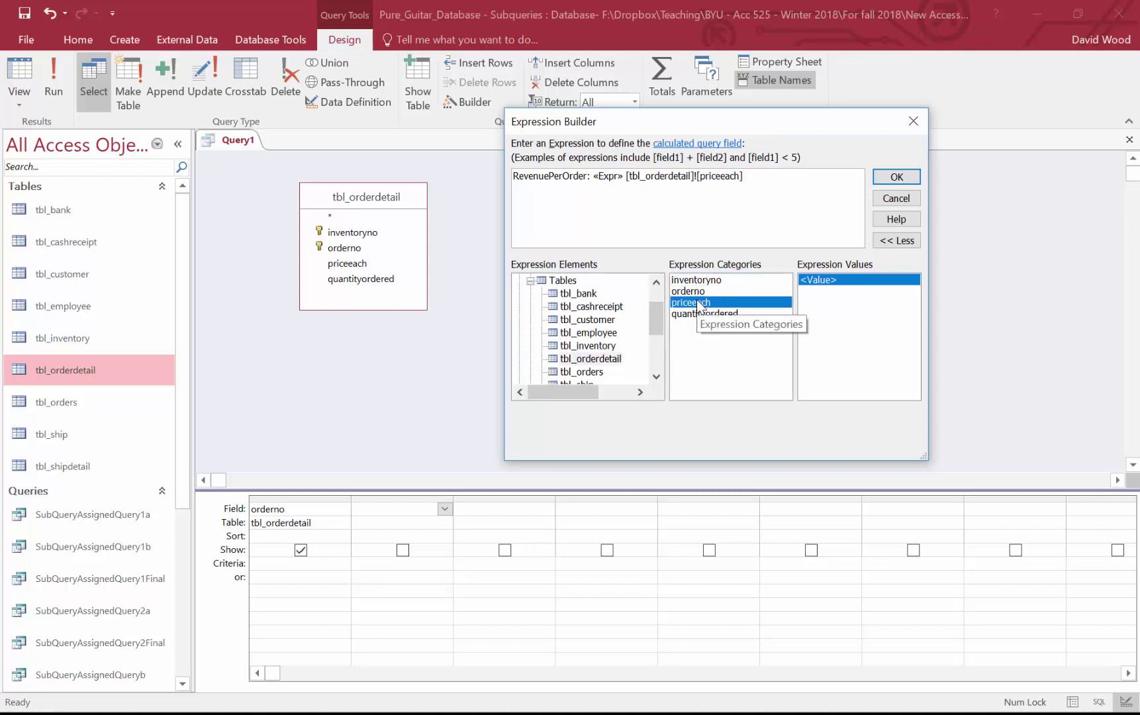
double_click(700, 313)
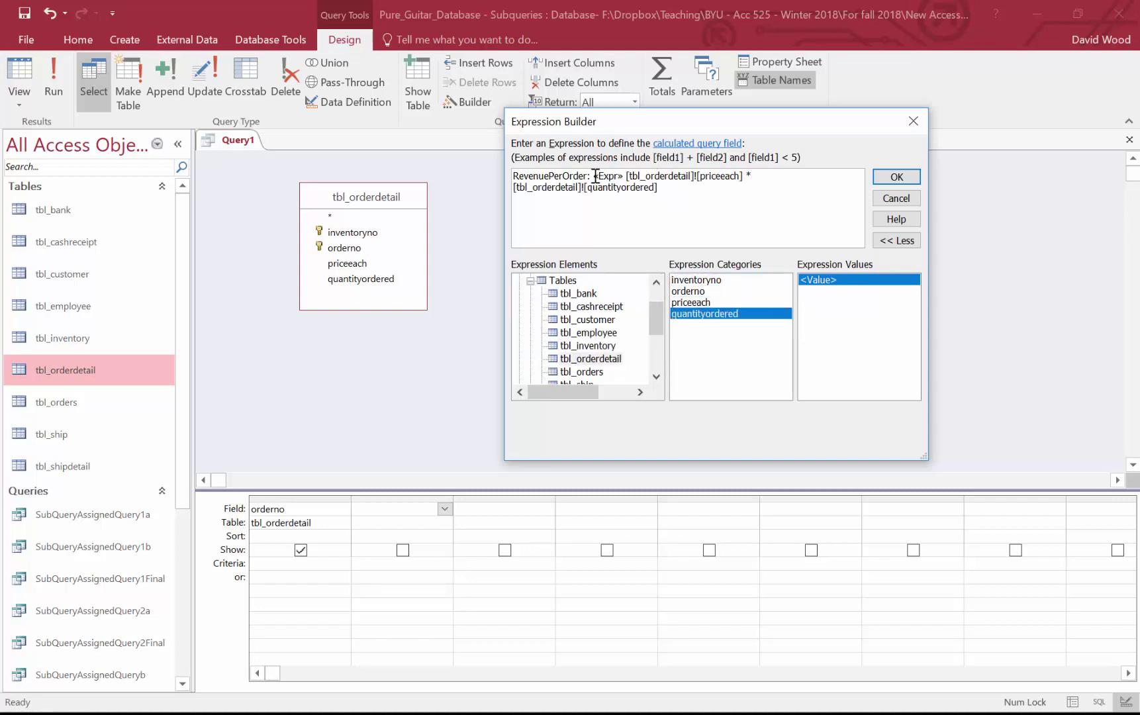
left_click_drag(594, 176, 628, 175)
key("Delete")
left_click(895, 177)
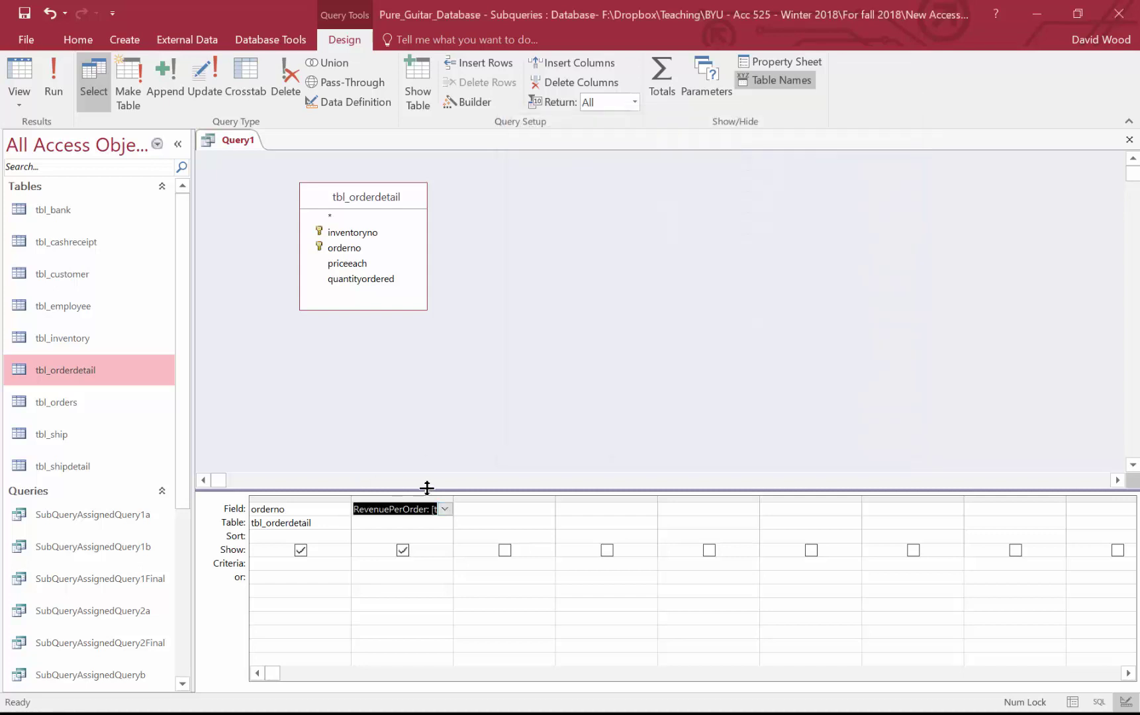
Turn on totals and set RevenuePerOrder to Sum, checking the grouped results
left_click(54, 83)
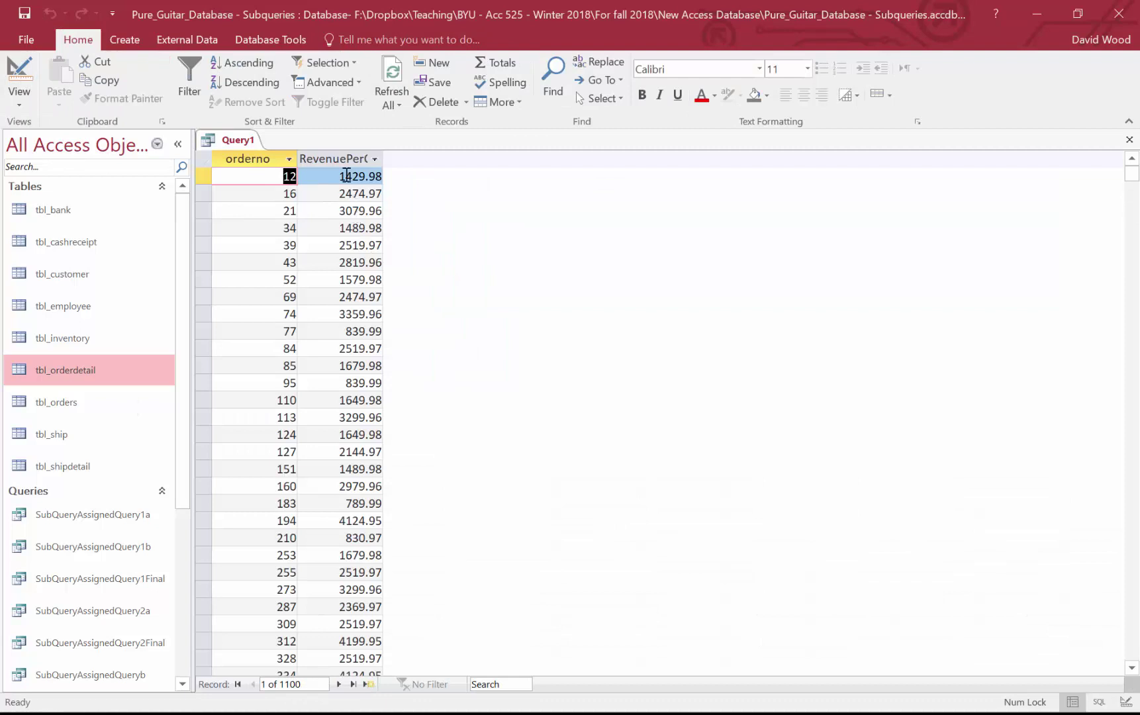
left_click(36, 63)
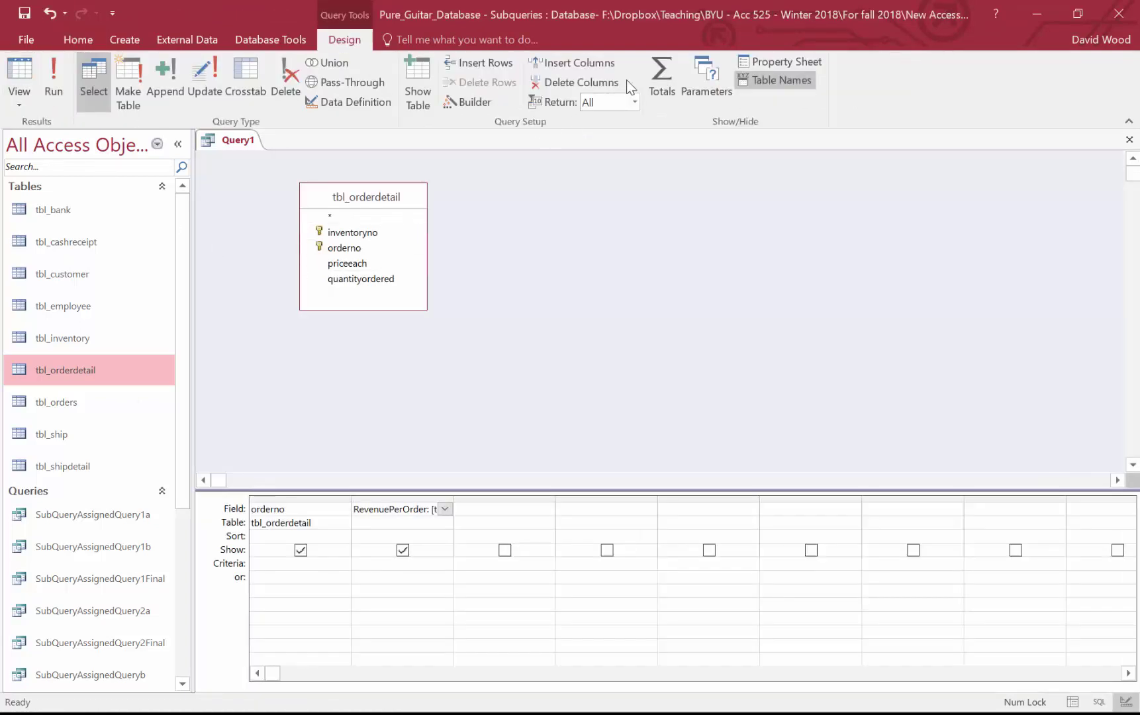
left_click(660, 66)
left_click_drag(397, 536, 338, 537)
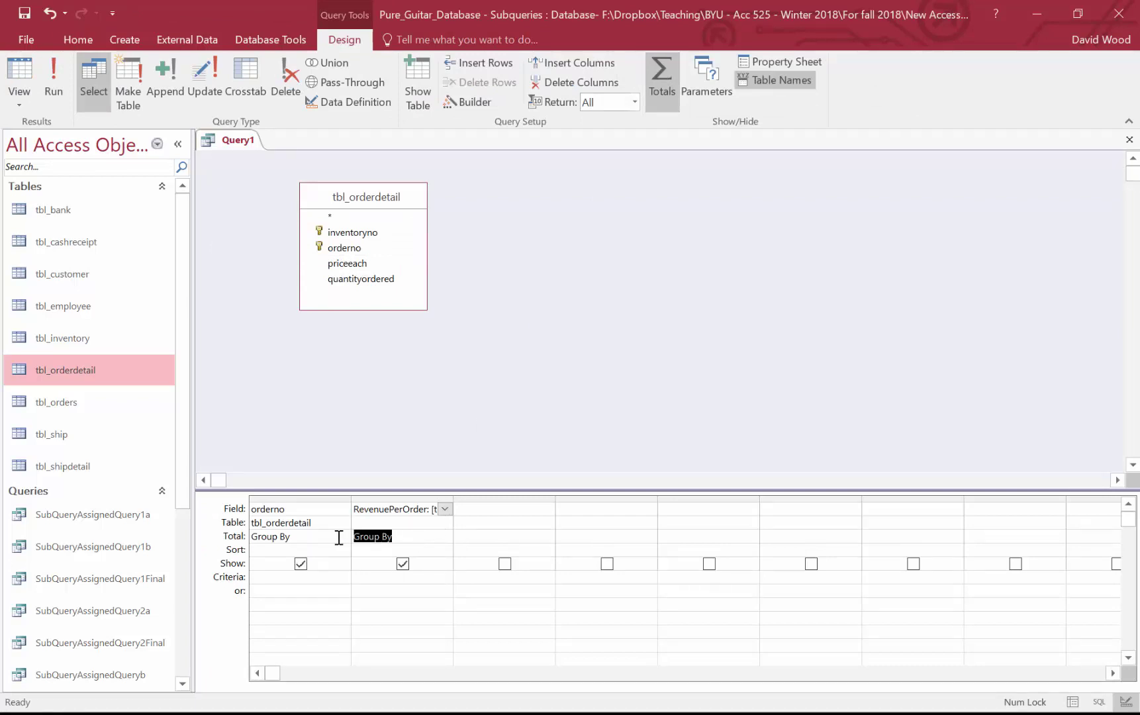
type("sum")
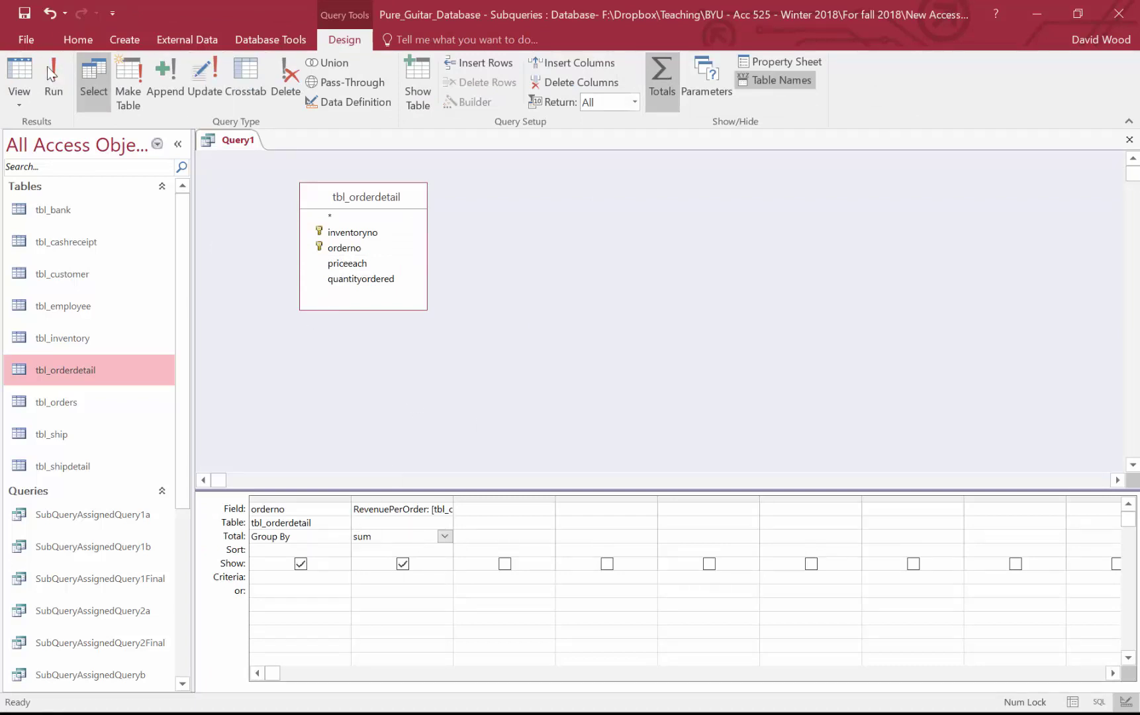
left_click(48, 70)
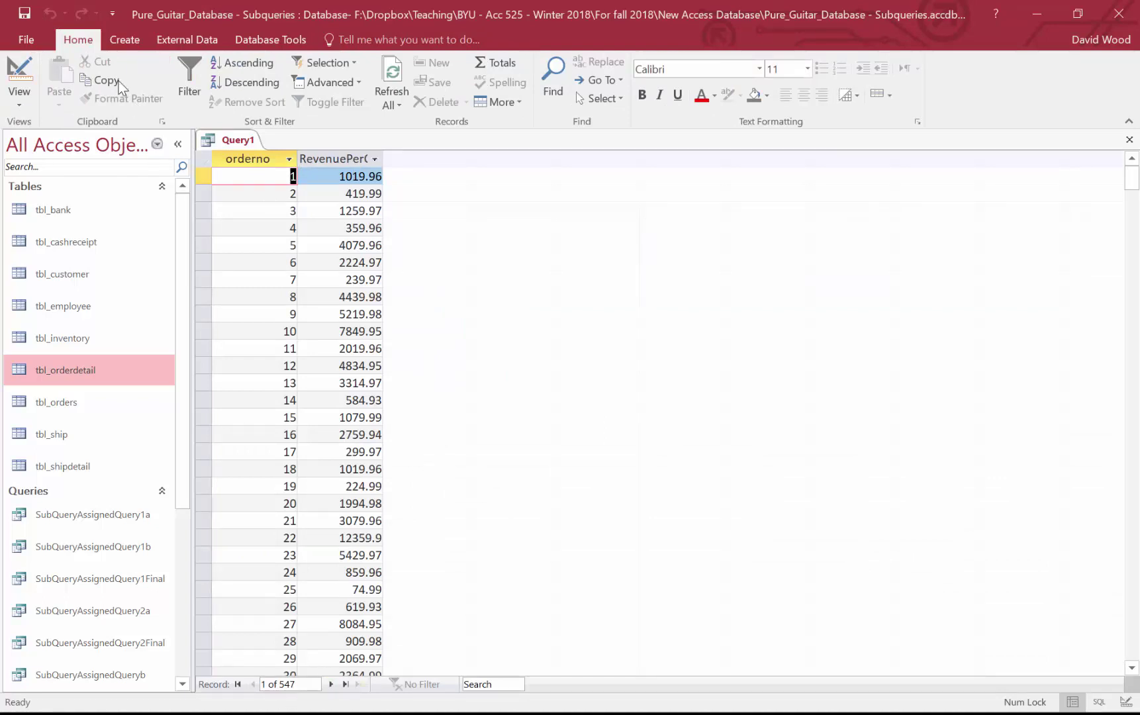
left_click(19, 73)
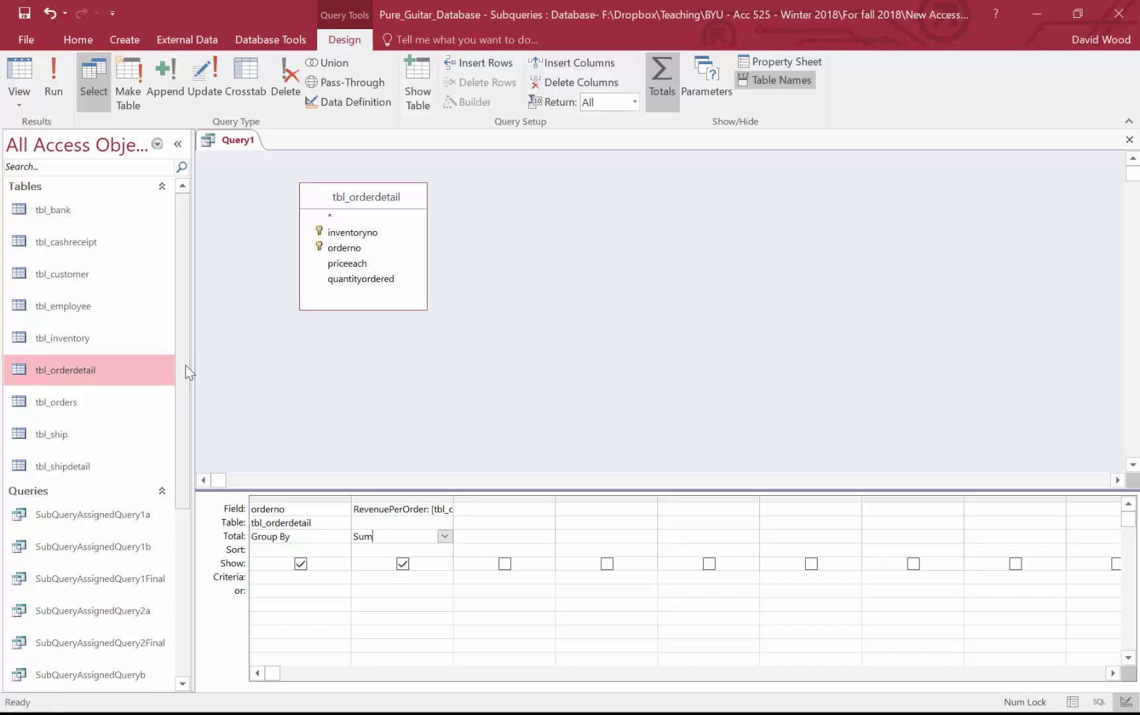
Save the query as 1qry
key("ctrl+s")
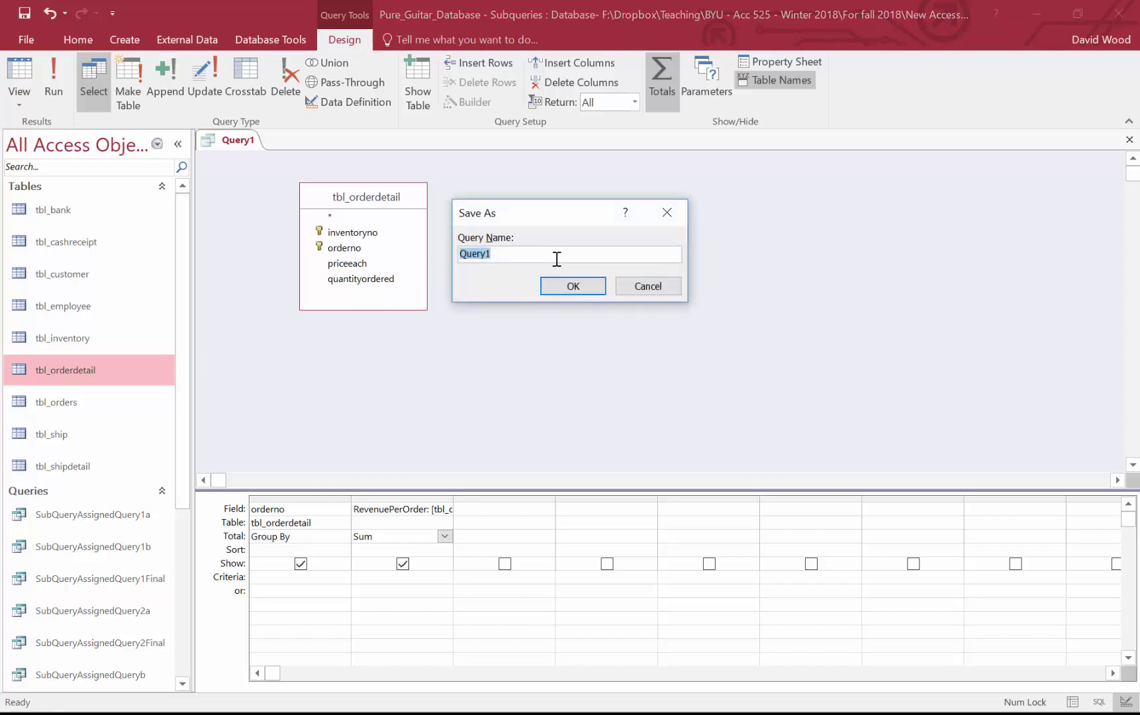
type("qry")
left_click(556, 286)
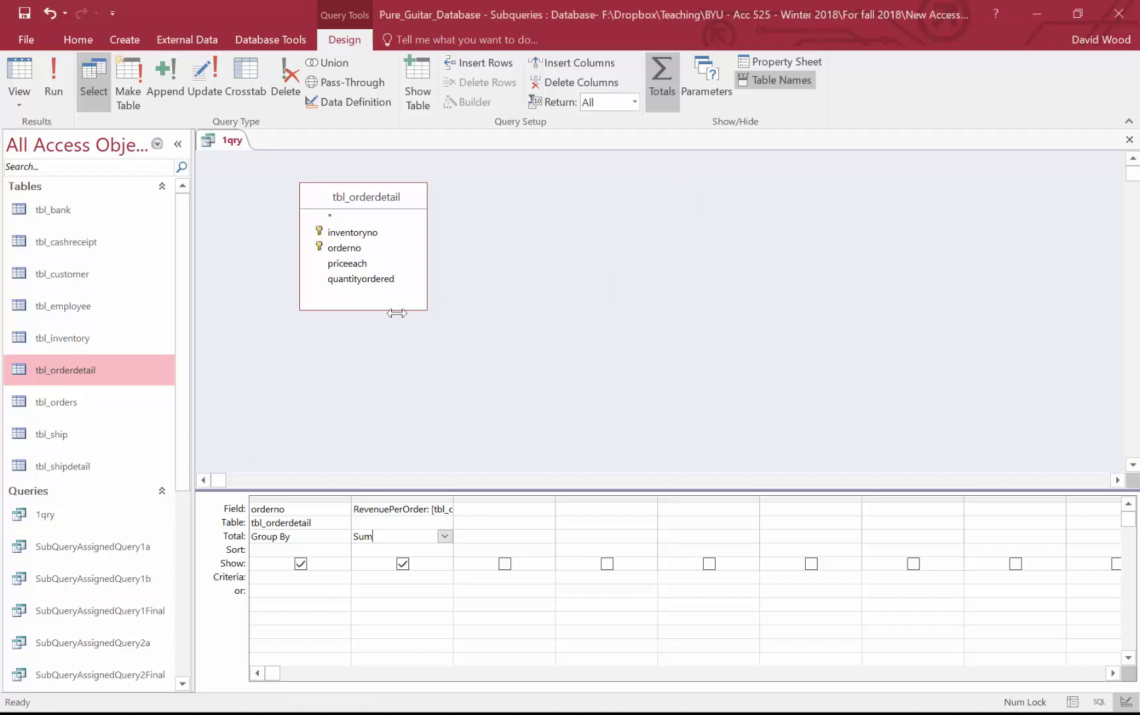
Start another blank query design and review the 1qry results
left_click(120, 33)
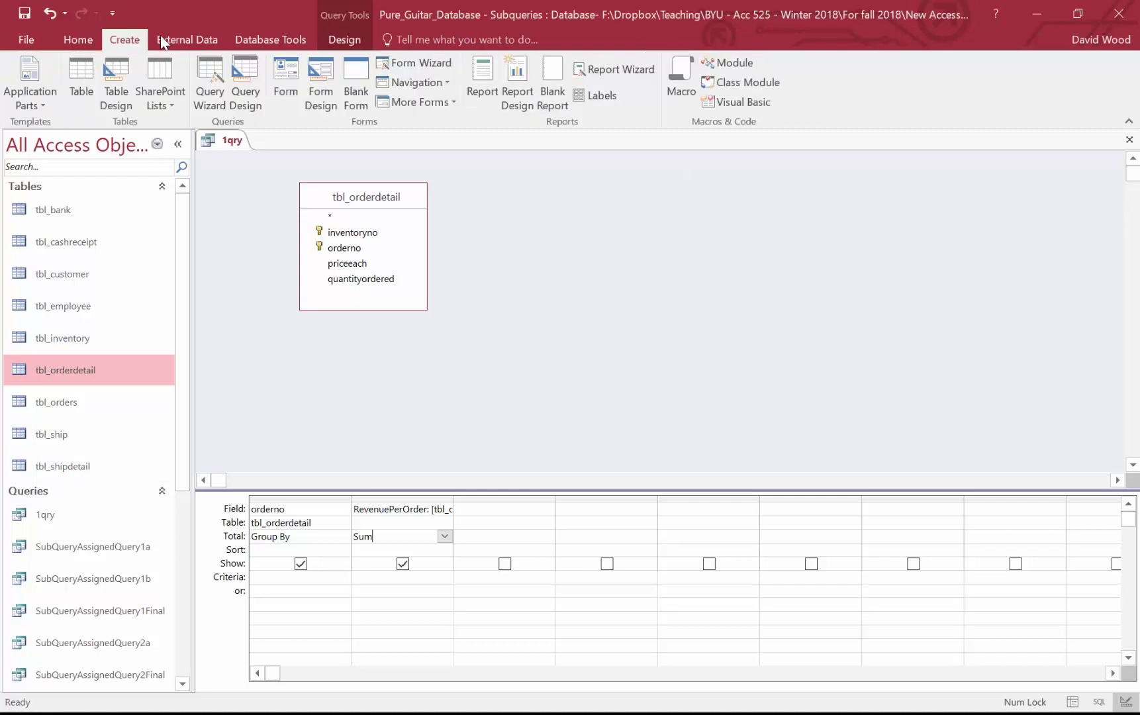
left_click(245, 83)
left_click(697, 280)
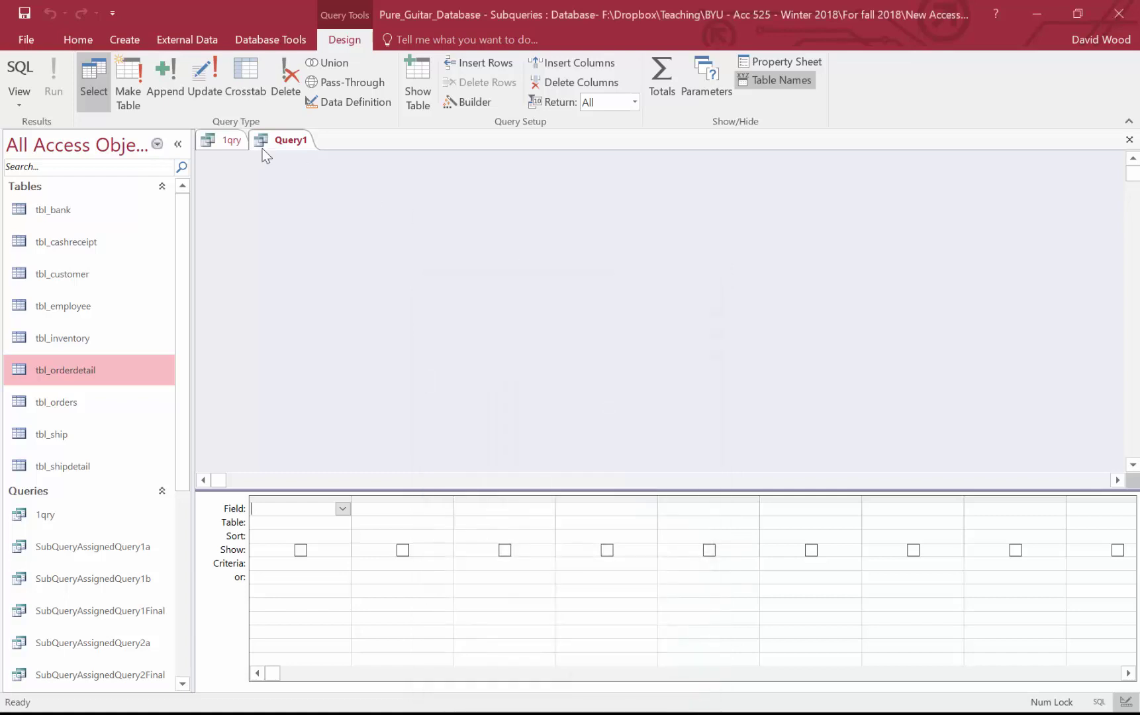
left_click(225, 141)
left_click(23, 69)
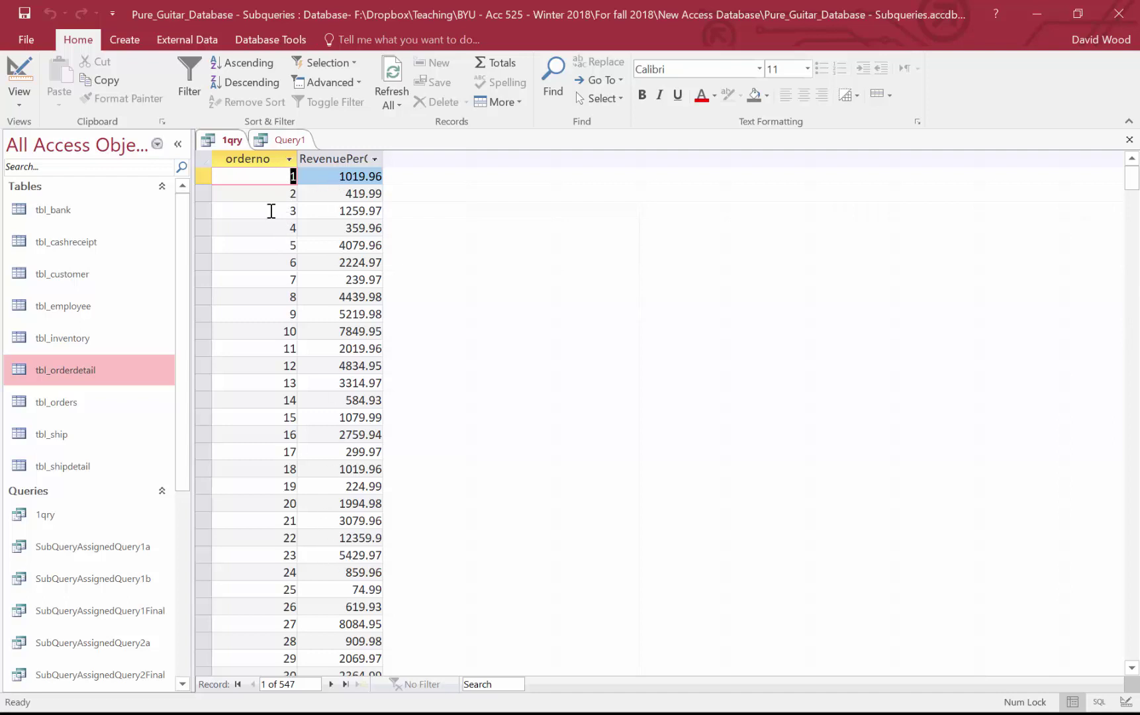
left_click(291, 140)
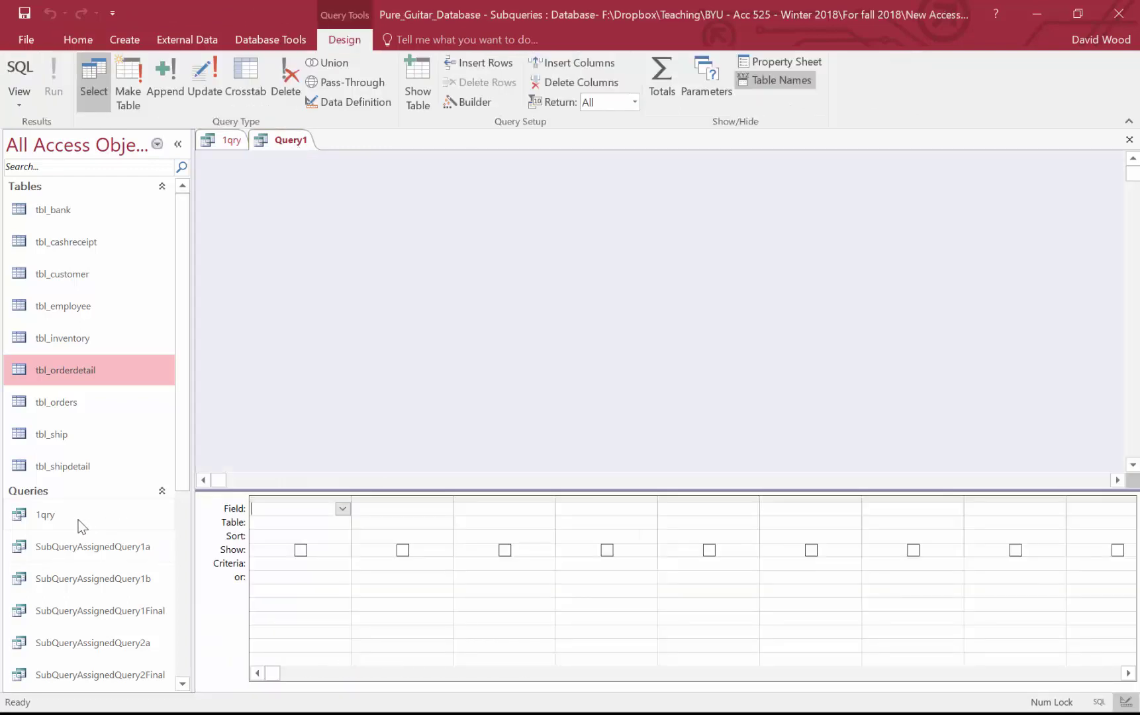
Average RevenuePerOrder from 1qry with the Totals row, returning 4096.65893
left_click_drag(81, 526, 310, 190)
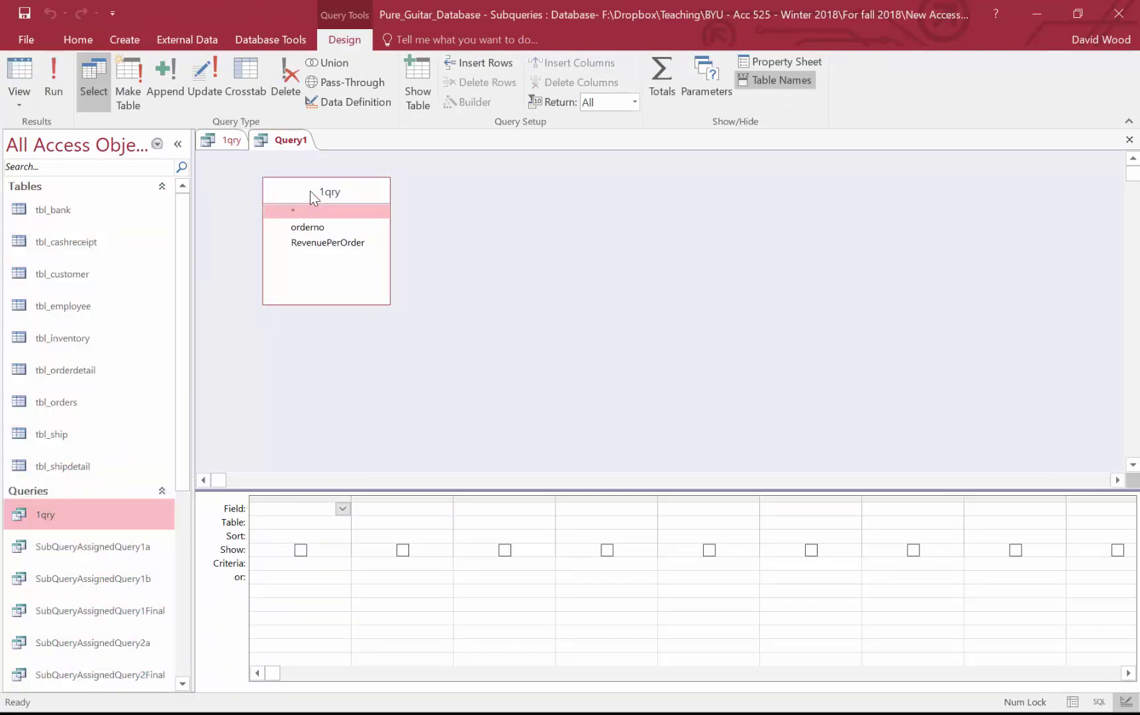
double_click(316, 243)
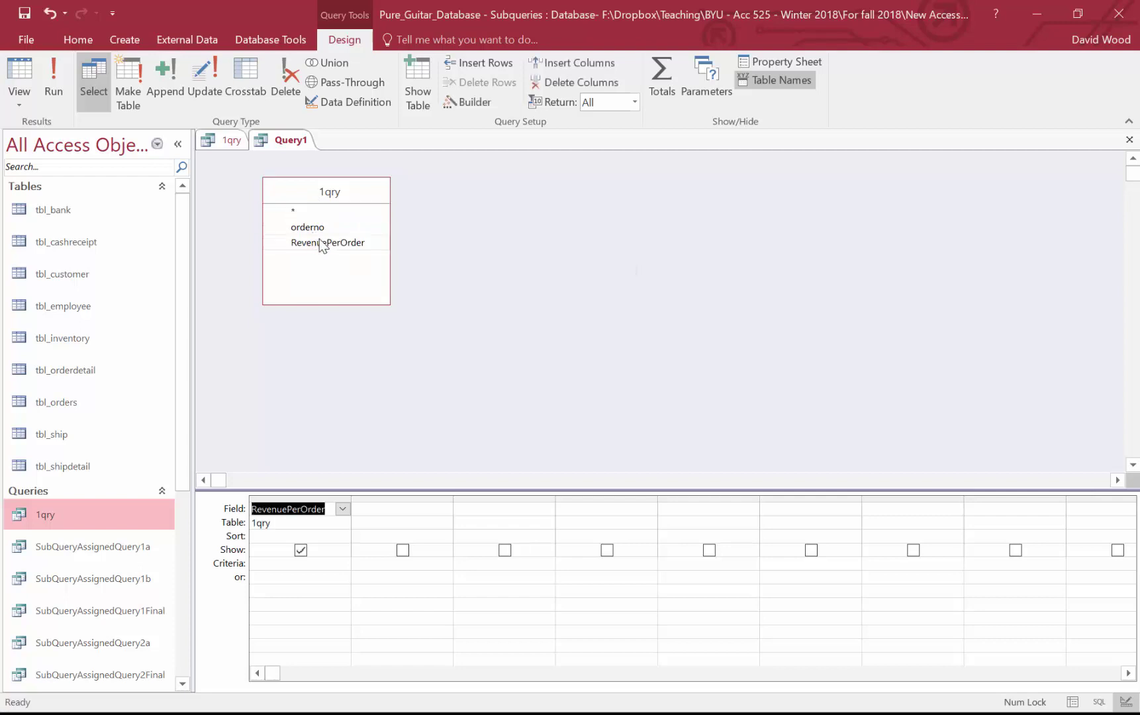
left_click(662, 86)
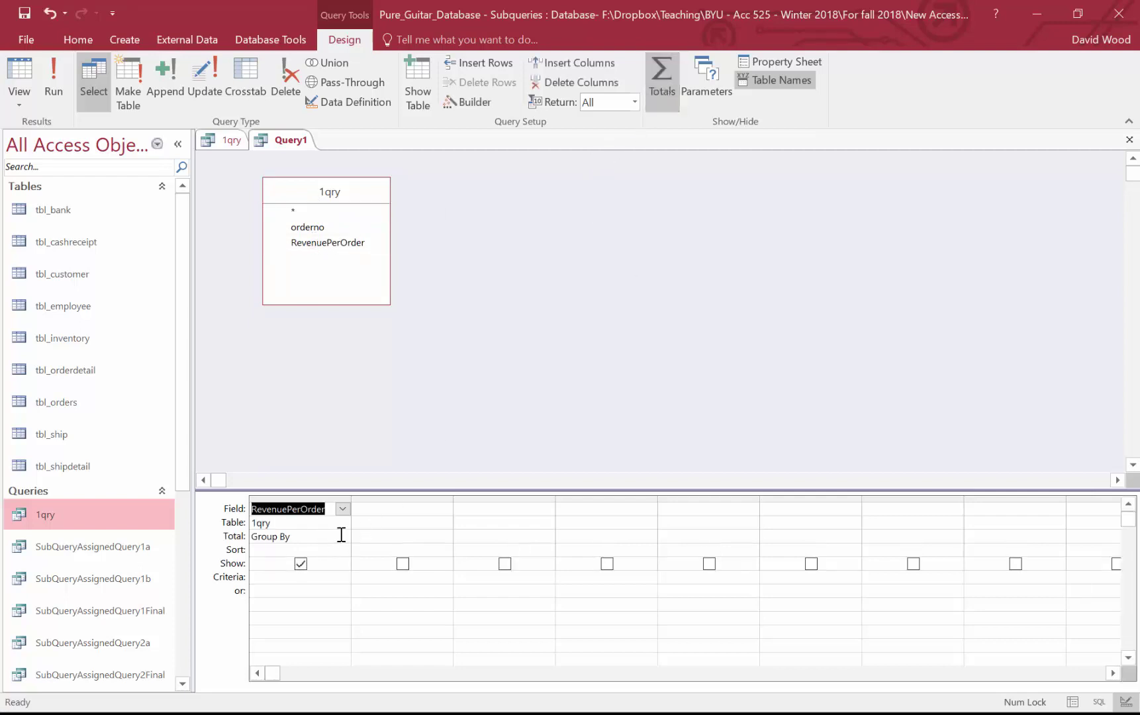
left_click(342, 535)
left_click(310, 577)
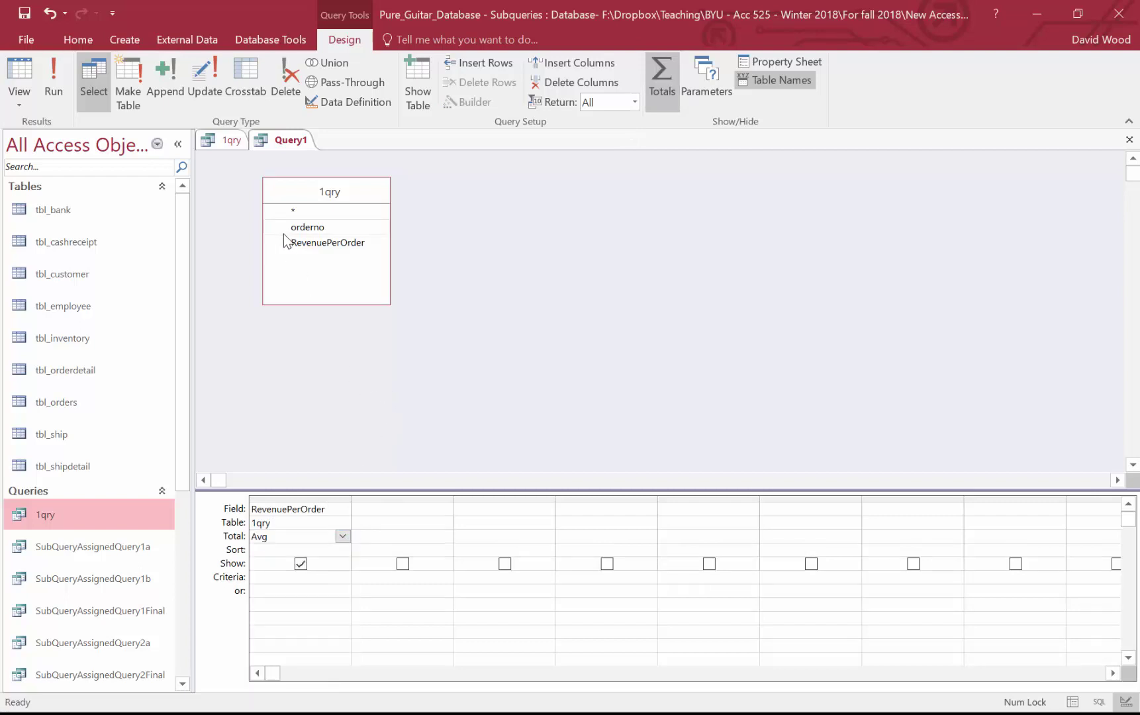
left_click(53, 76)
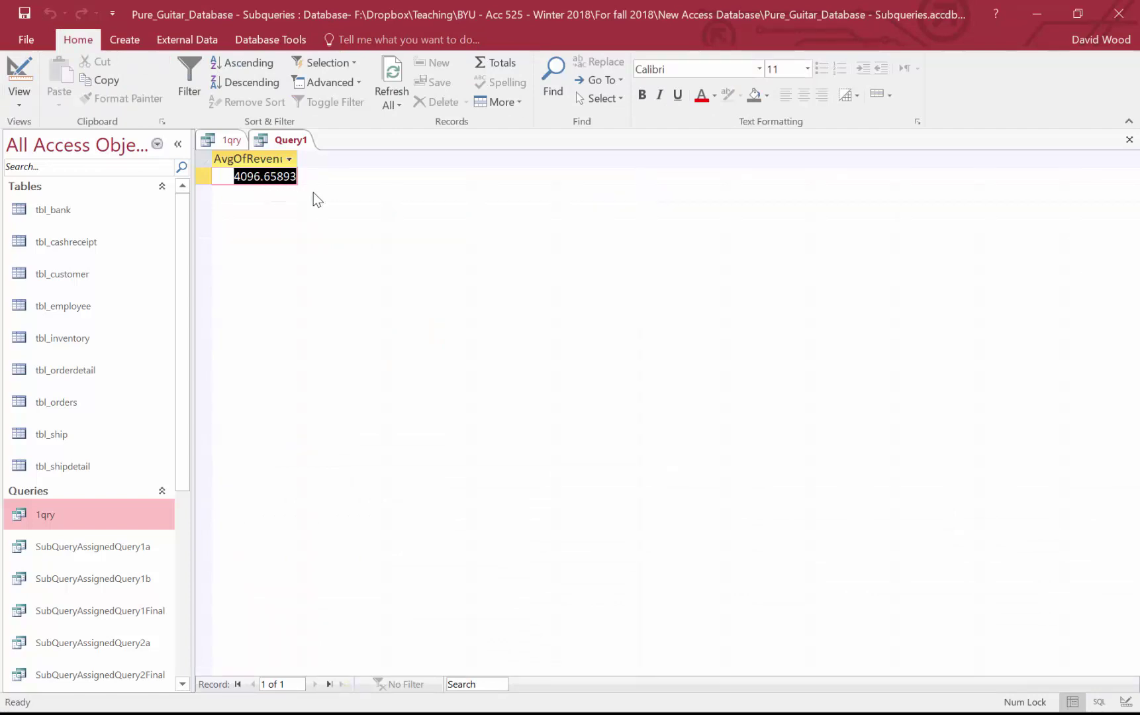
Save the averaging query as 2qry
left_click(18, 70)
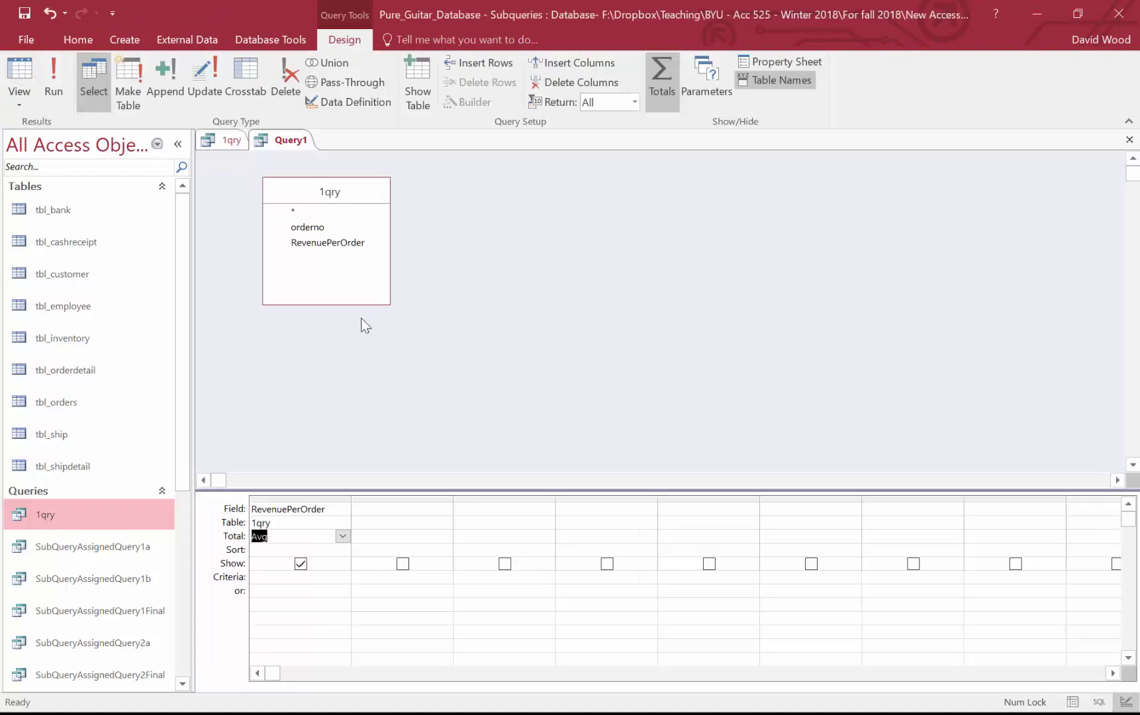
key("ctrl+s")
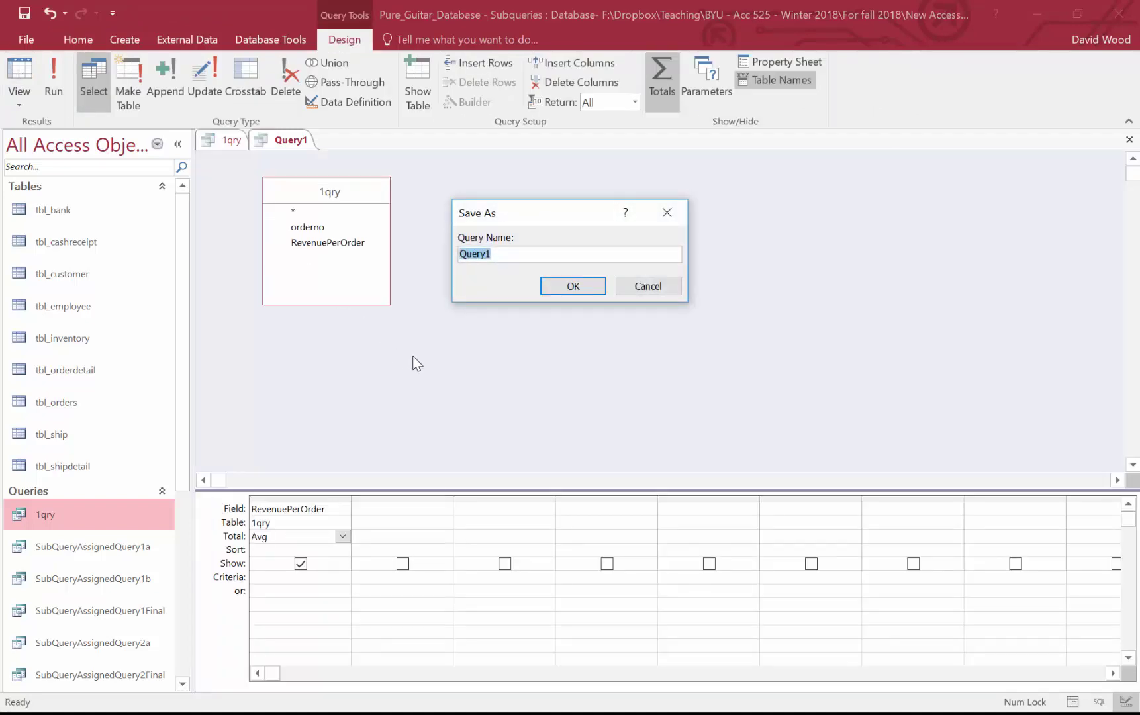
type("2qry")
left_click(573, 286)
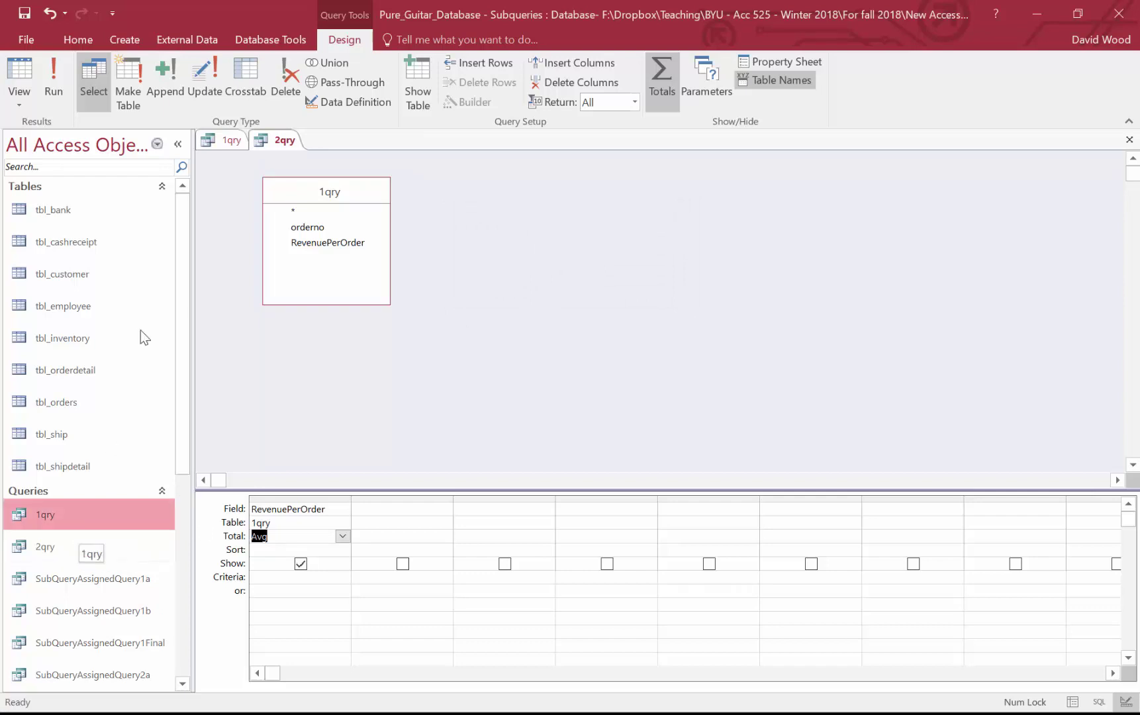
Compare the 2qry average of 4096.65893 against the 1qry order list
left_click(228, 139)
left_click(278, 140)
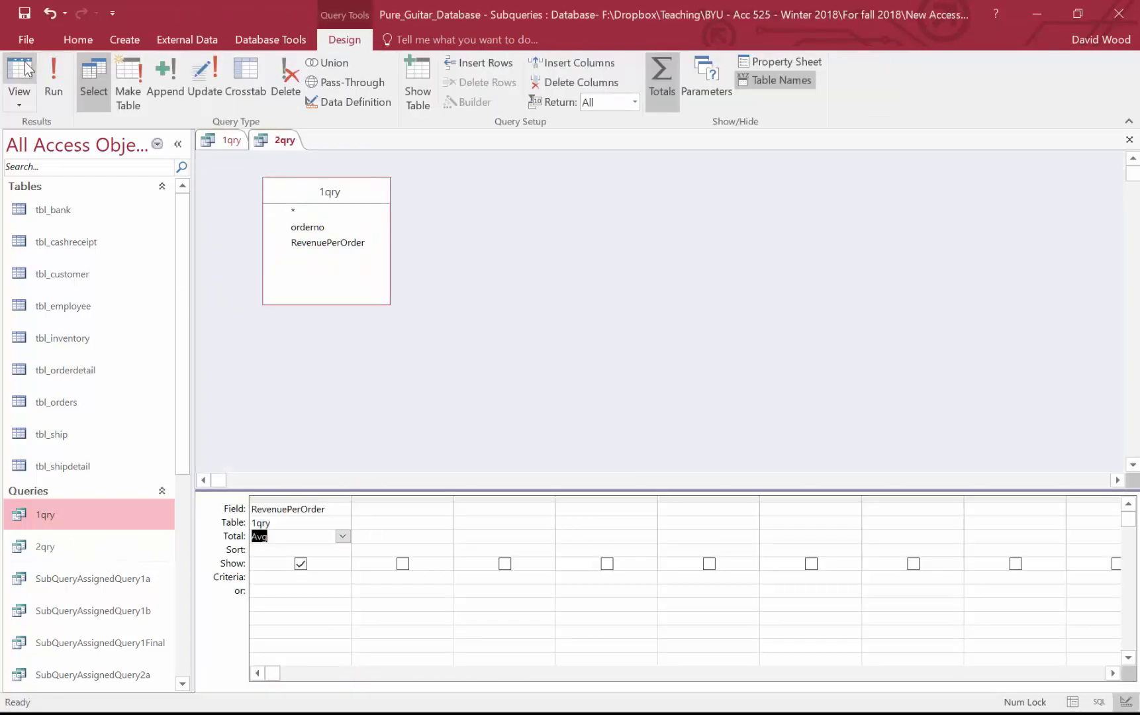
left_click(27, 68)
left_click(229, 140)
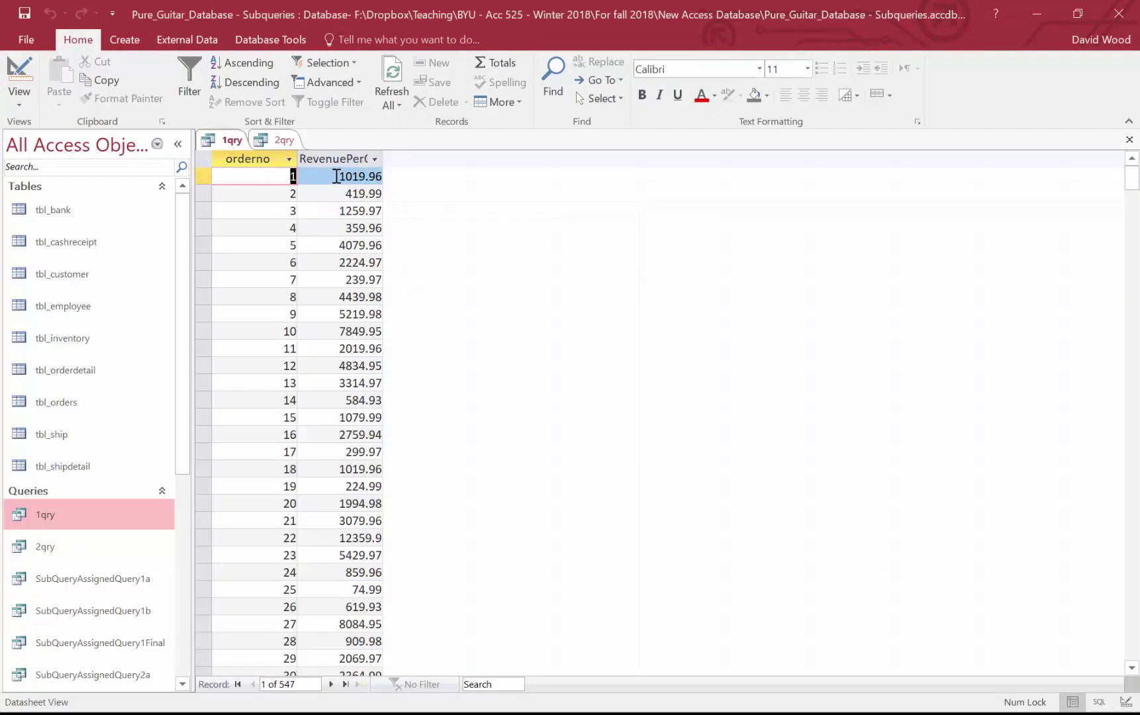
left_click(285, 141)
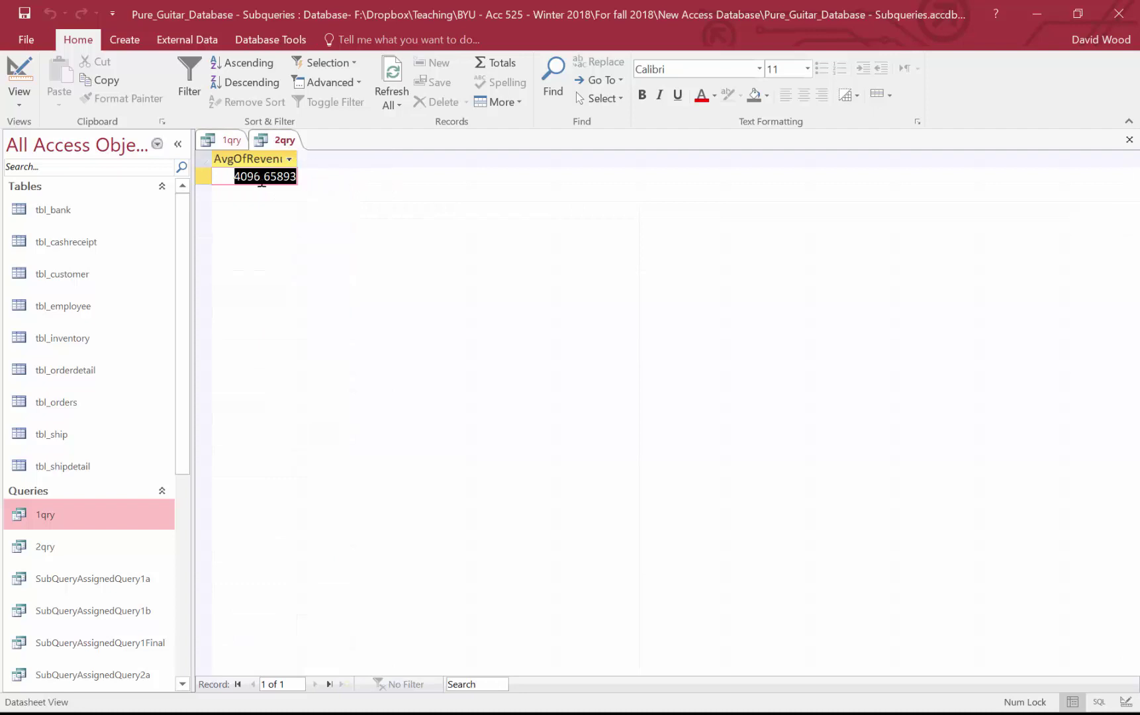
left_click(231, 143)
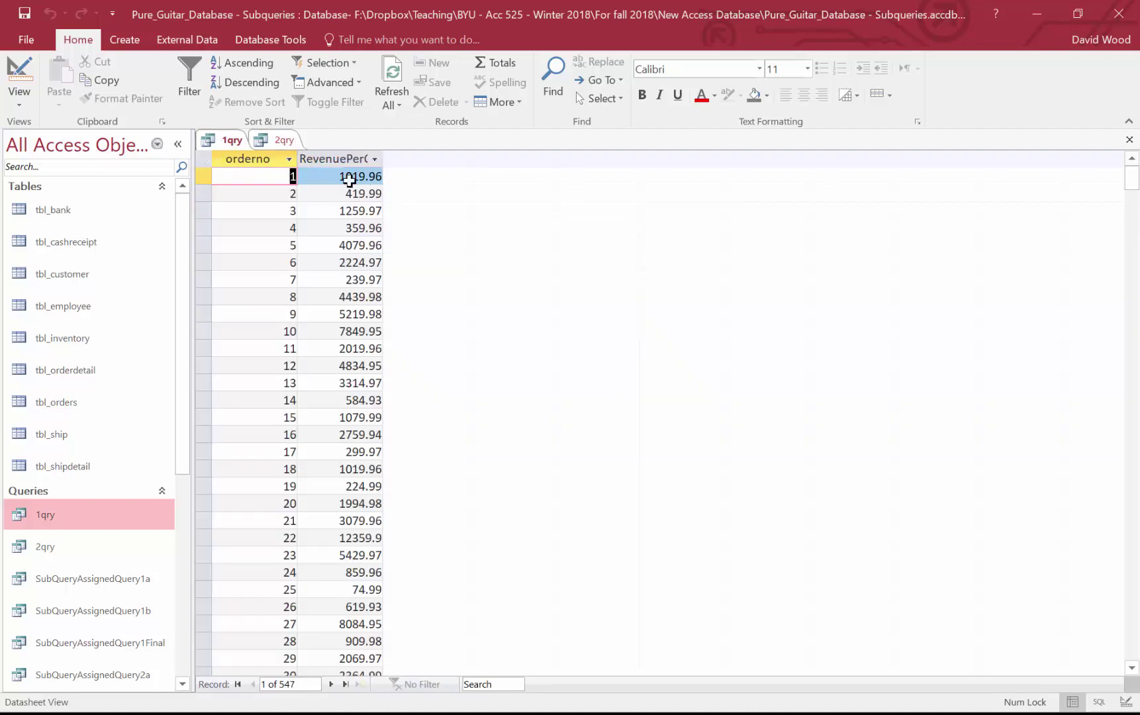
left_click(268, 142)
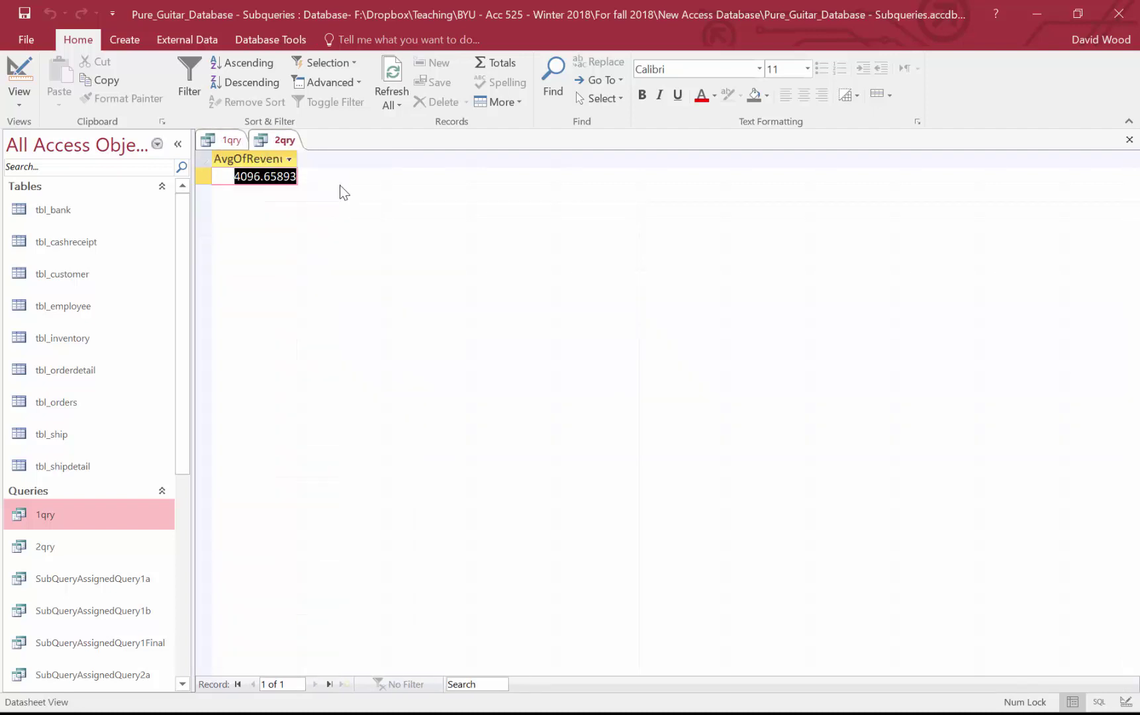
Create a blank query design with the 1qry and 2qry field lists added side by side
left_click(125, 39)
left_click(257, 90)
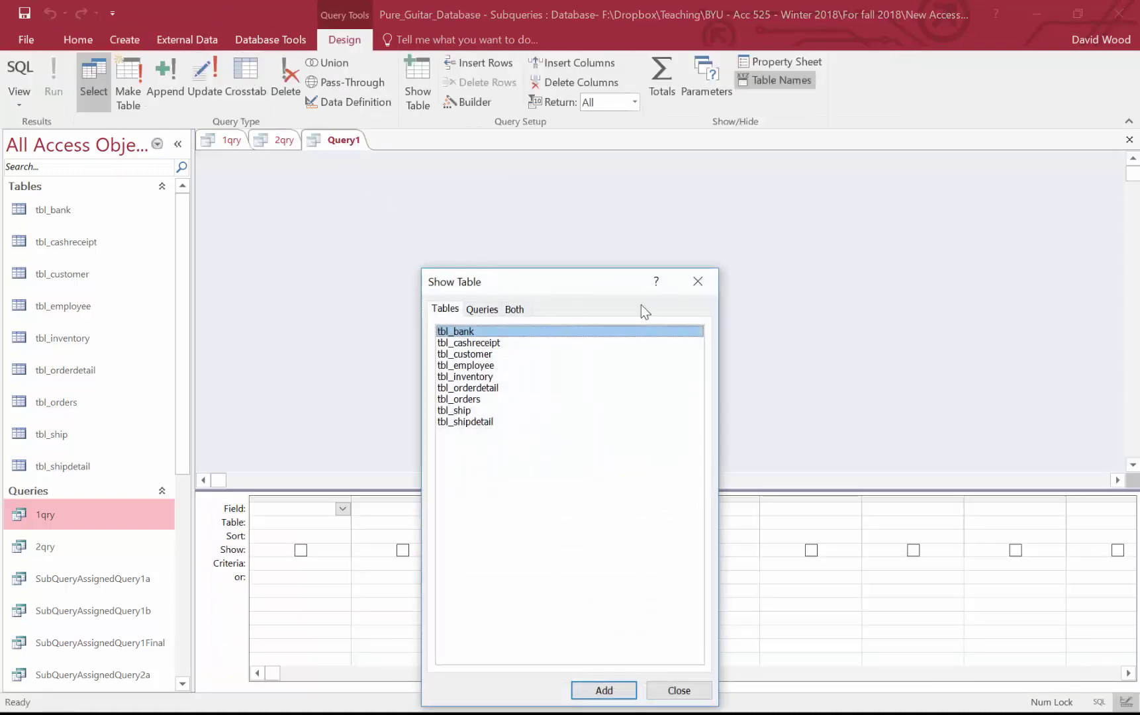
left_click(697, 285)
left_click_drag(53, 517, 285, 224)
left_click_drag(71, 546, 467, 223)
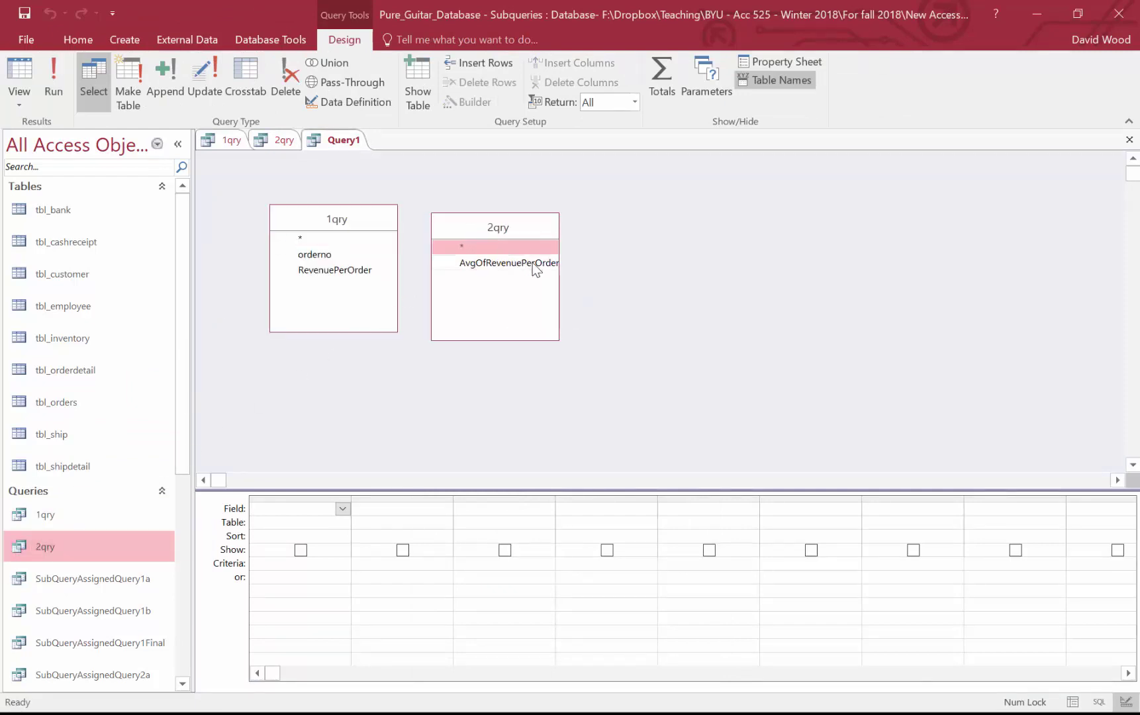
left_click_drag(559, 265, 593, 265)
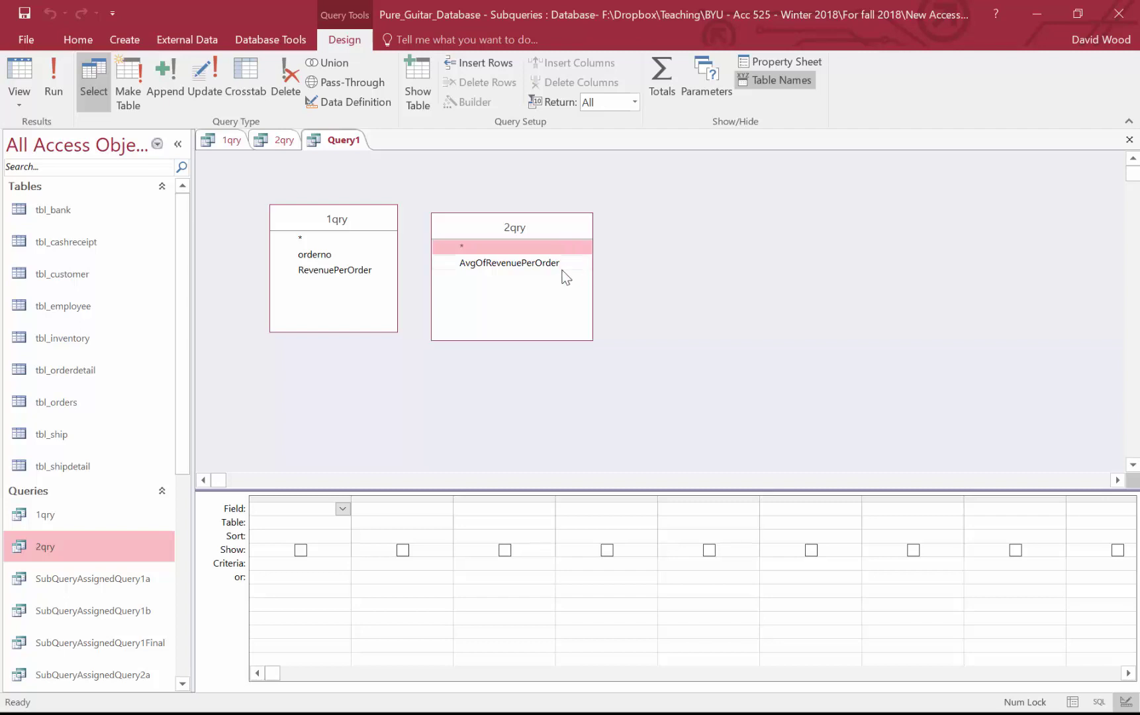
left_click_drag(320, 216, 316, 226)
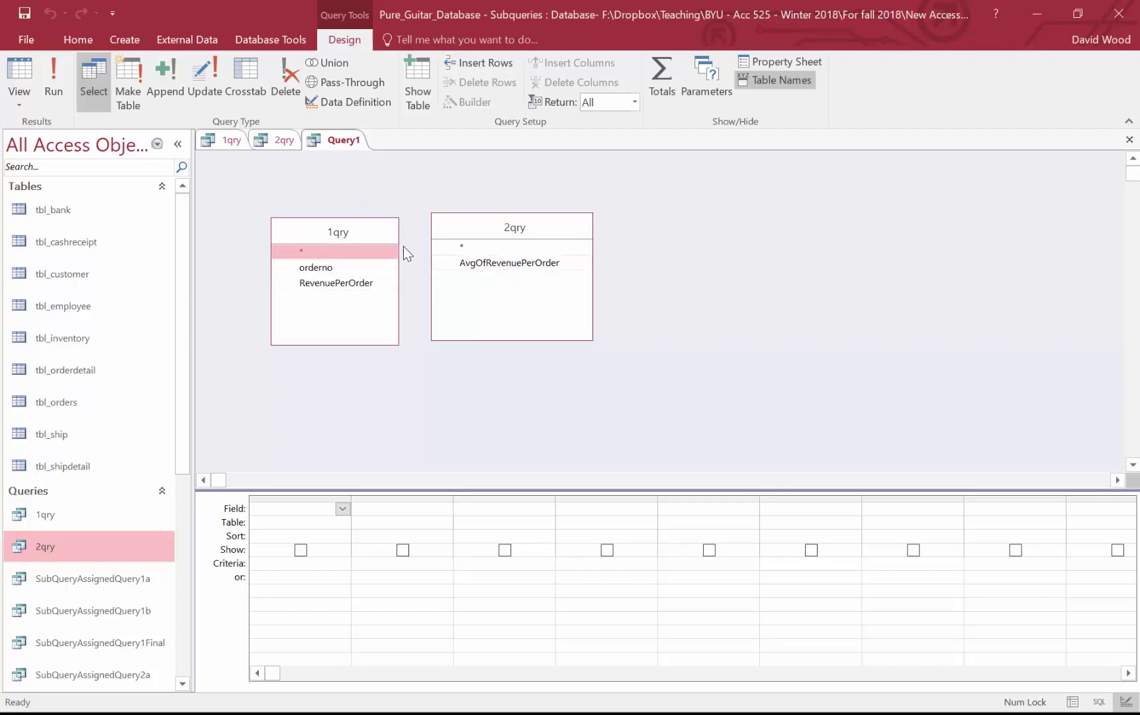
left_click_drag(320, 229, 319, 219)
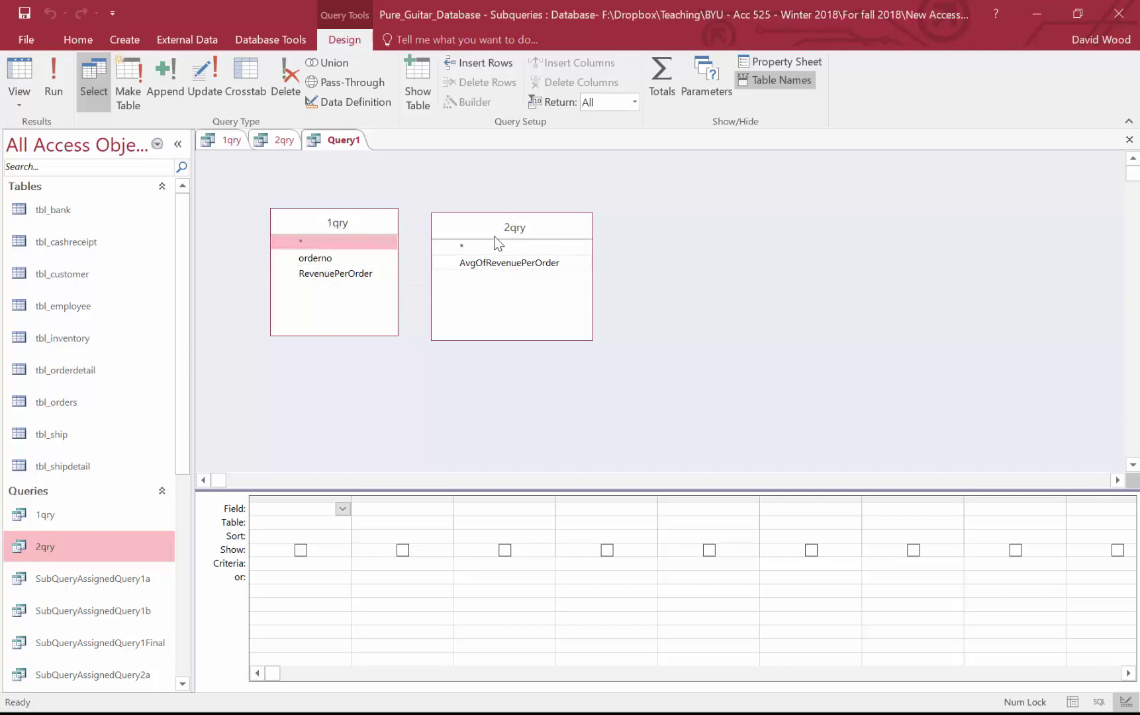
Review the 1qry and 2qry results and tidy the 2qry field list in Query1
left_click(225, 140)
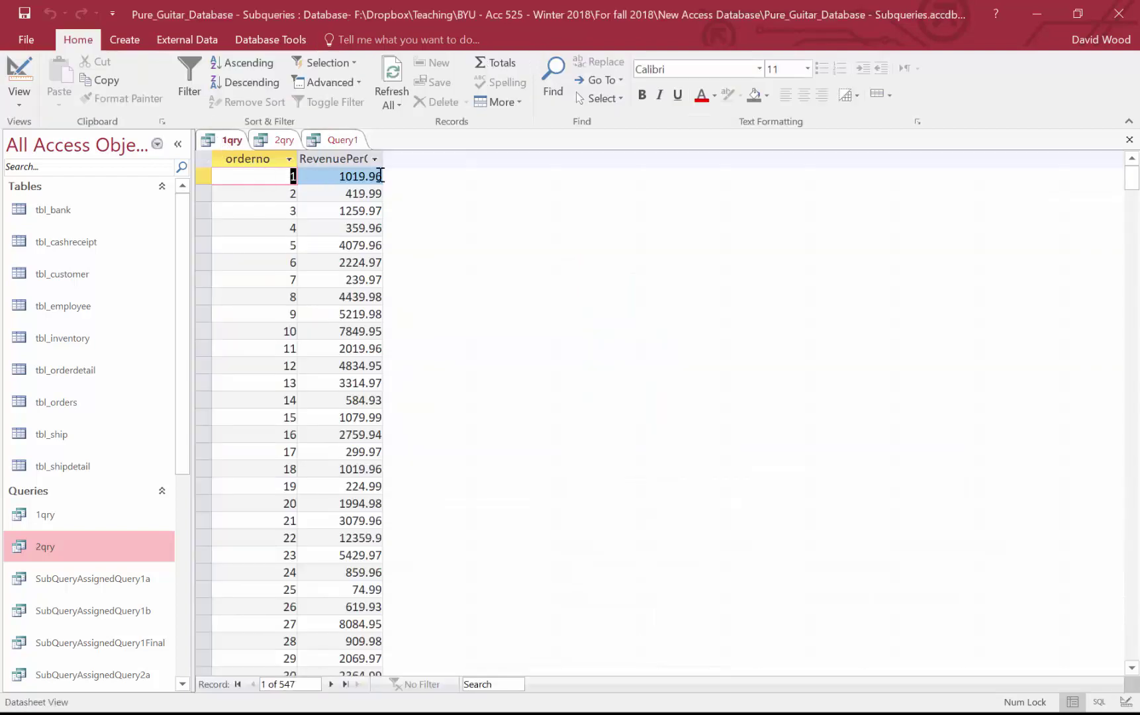
left_click(283, 141)
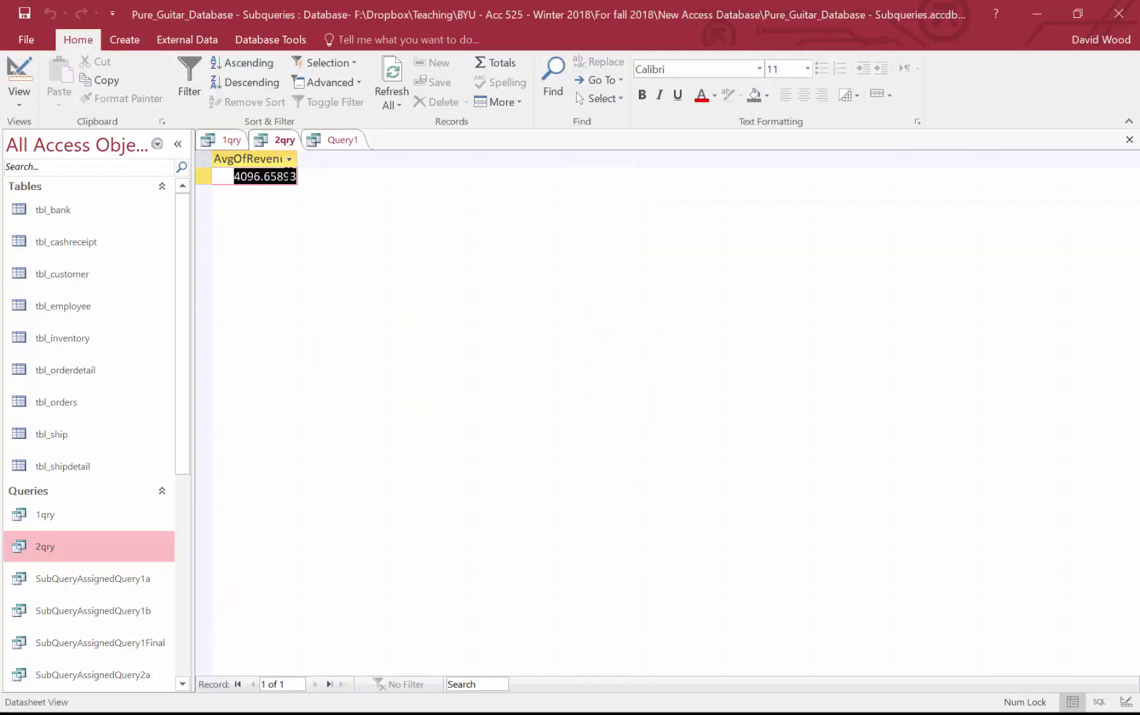
left_click(336, 140)
left_click_drag(488, 225, 489, 220)
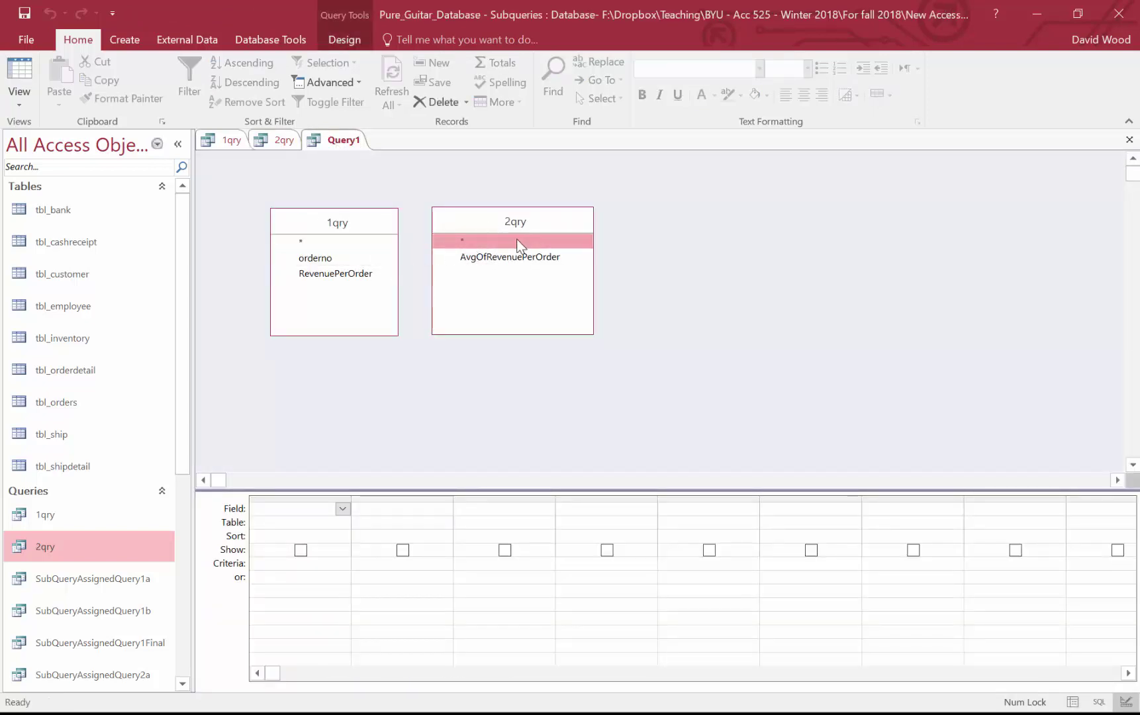
left_click(285, 140)
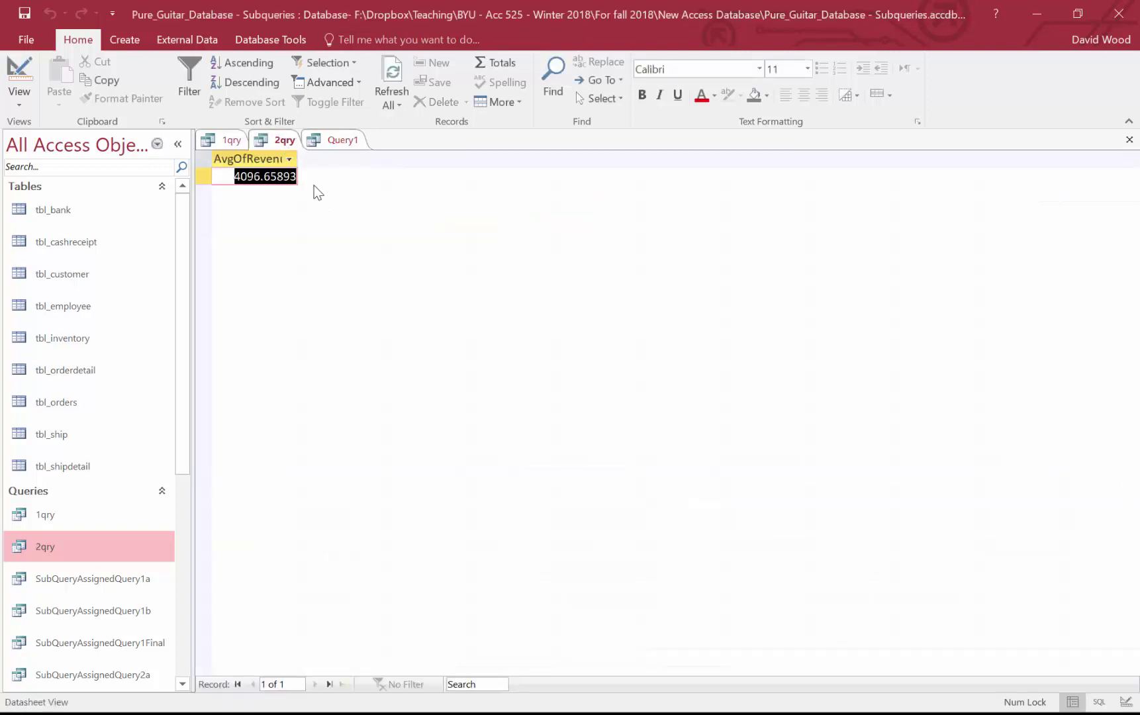
left_click(324, 141)
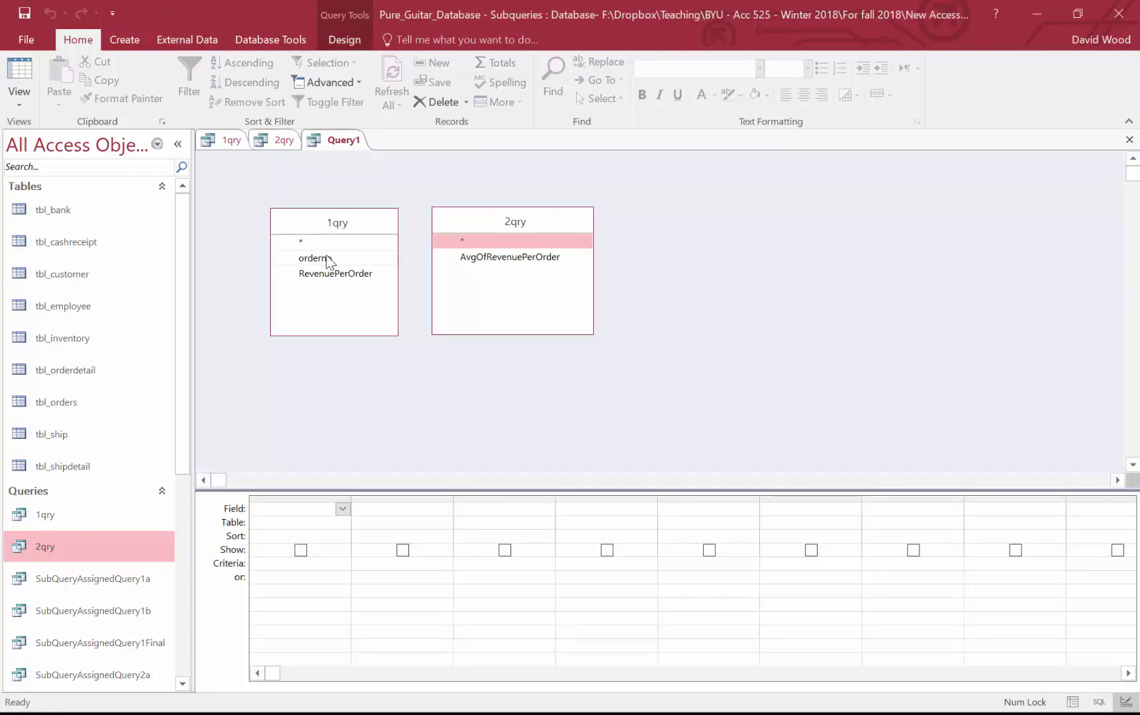
Add orderno, RevenuePerOrder and AvgOfRevenuePerOrder to the grid, run, and widen the average column
double_click(321, 259)
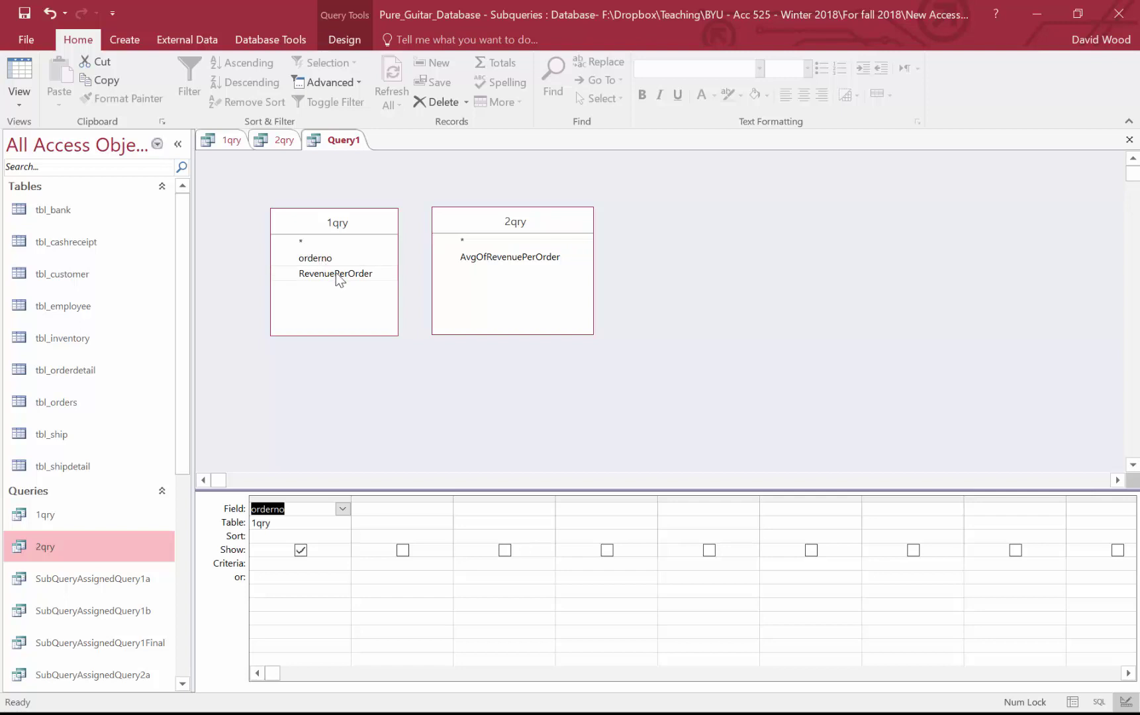
left_click(336, 273)
double_click(336, 273)
double_click(495, 257)
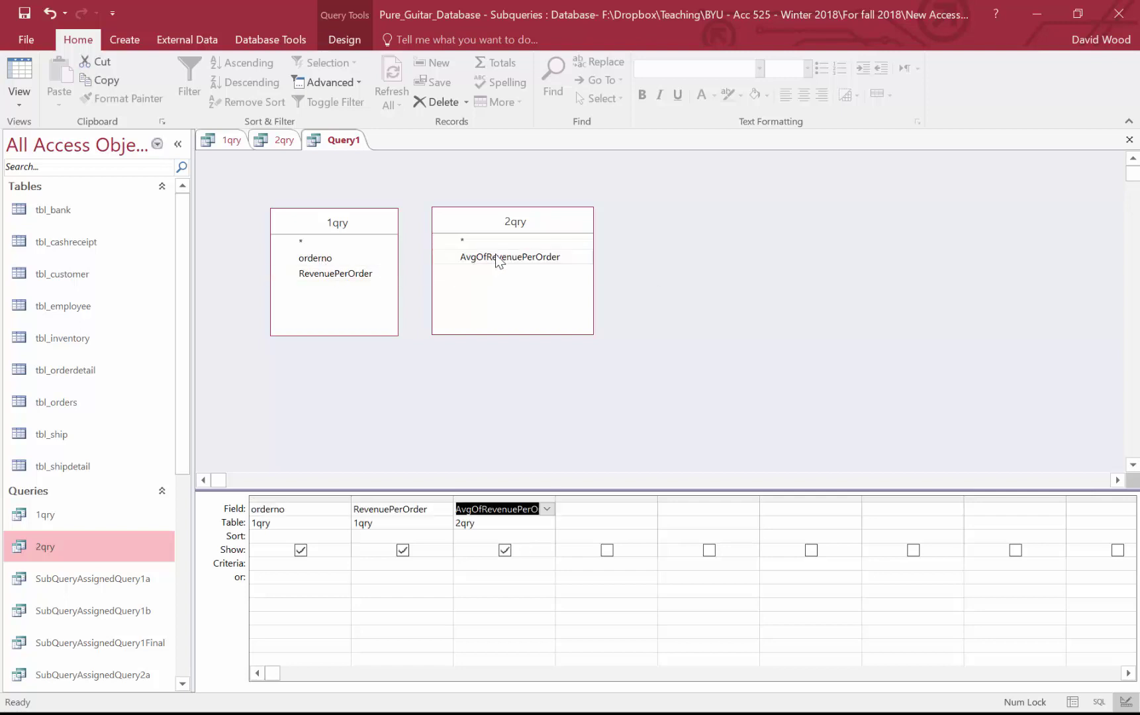
left_click(19, 72)
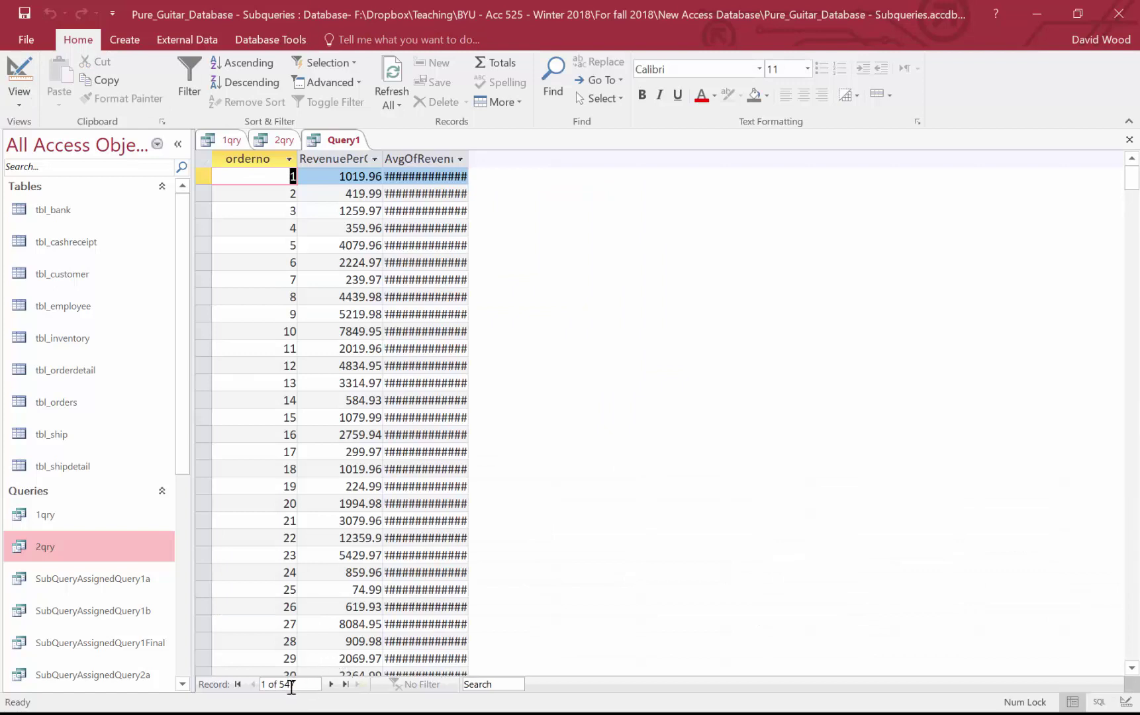
left_click_drag(469, 159, 534, 159)
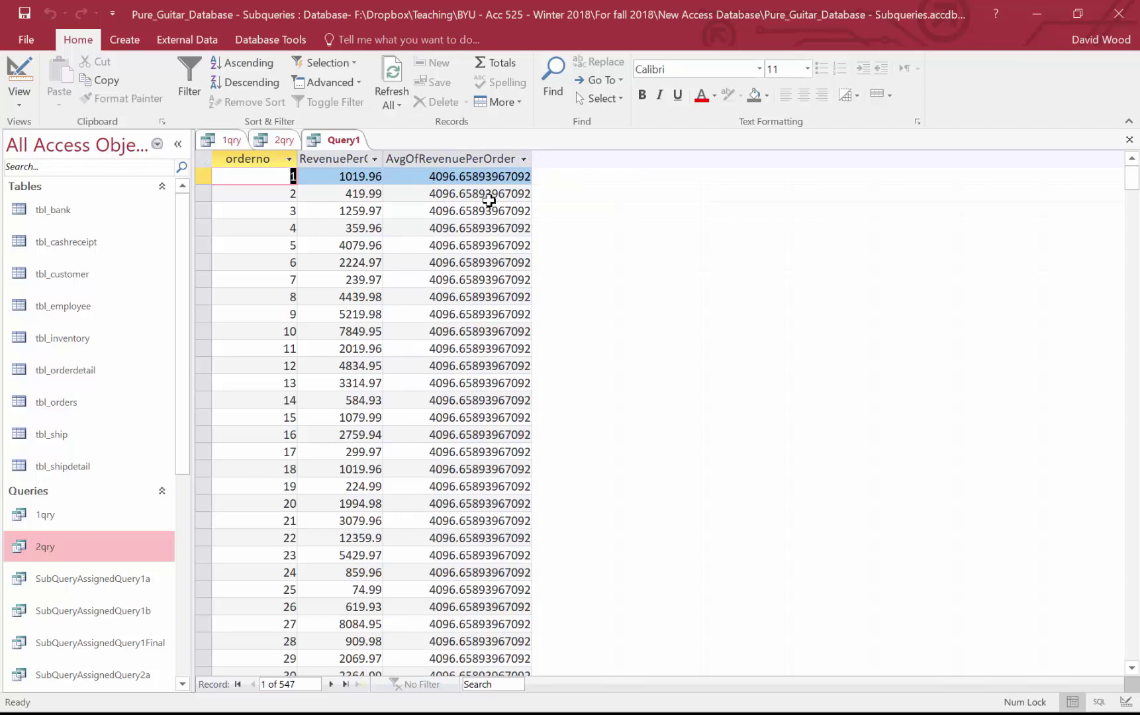
In design view, enter '> AvgOfRevenuePerOrder' as the RevenuePerOrder criterion
left_click(20, 70)
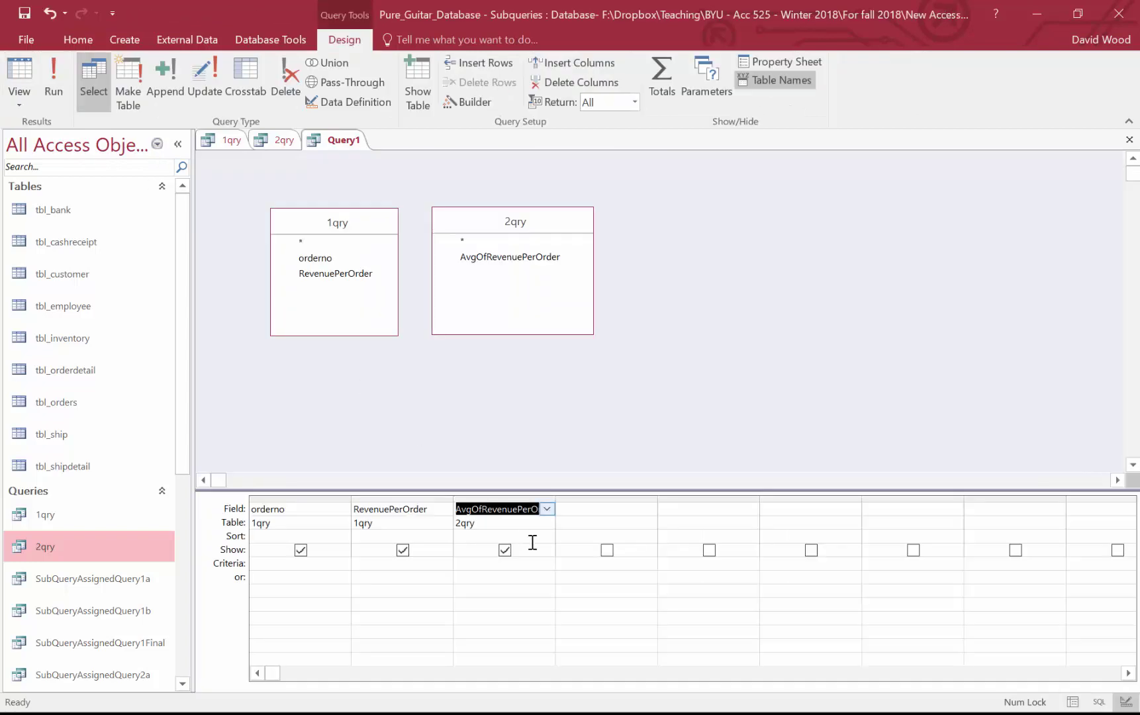
left_click(589, 509)
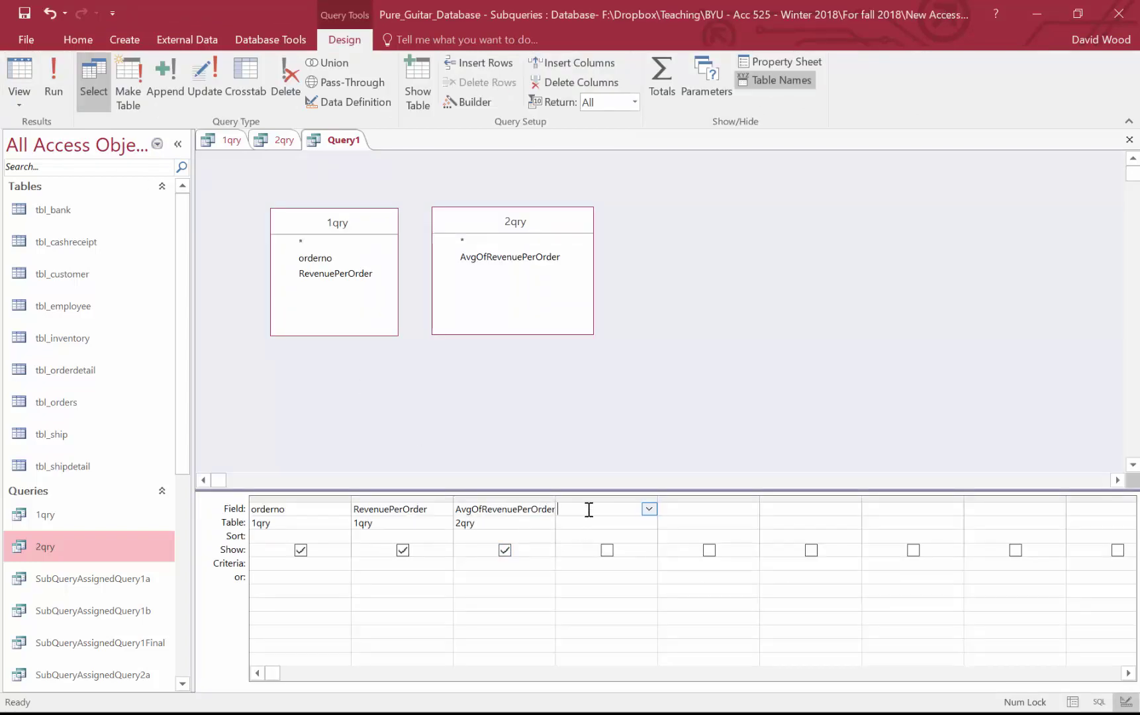
left_click(472, 100)
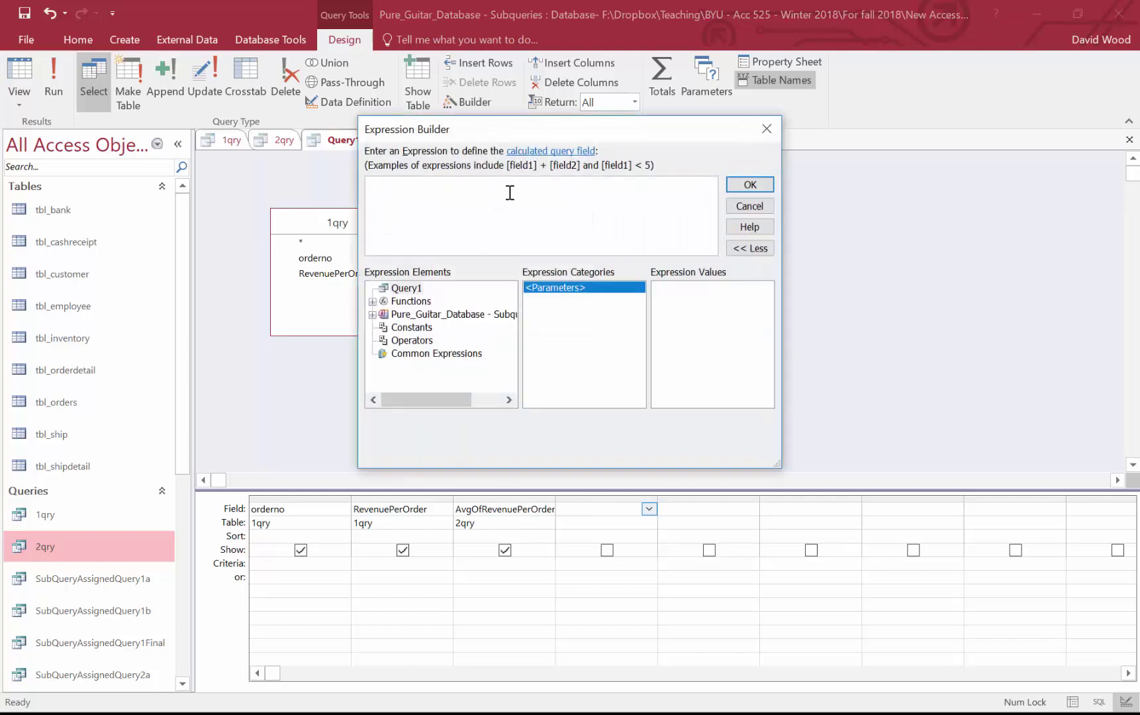
left_click(749, 207)
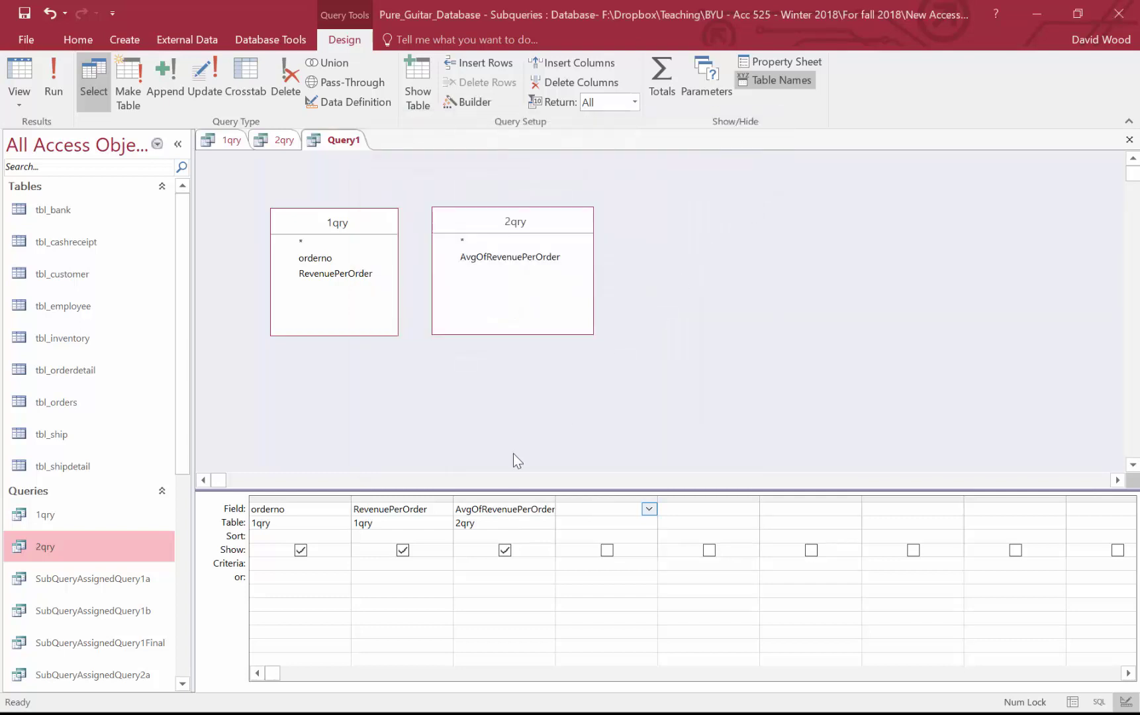
left_click(377, 567)
type("> AvgOfRevenuePerO")
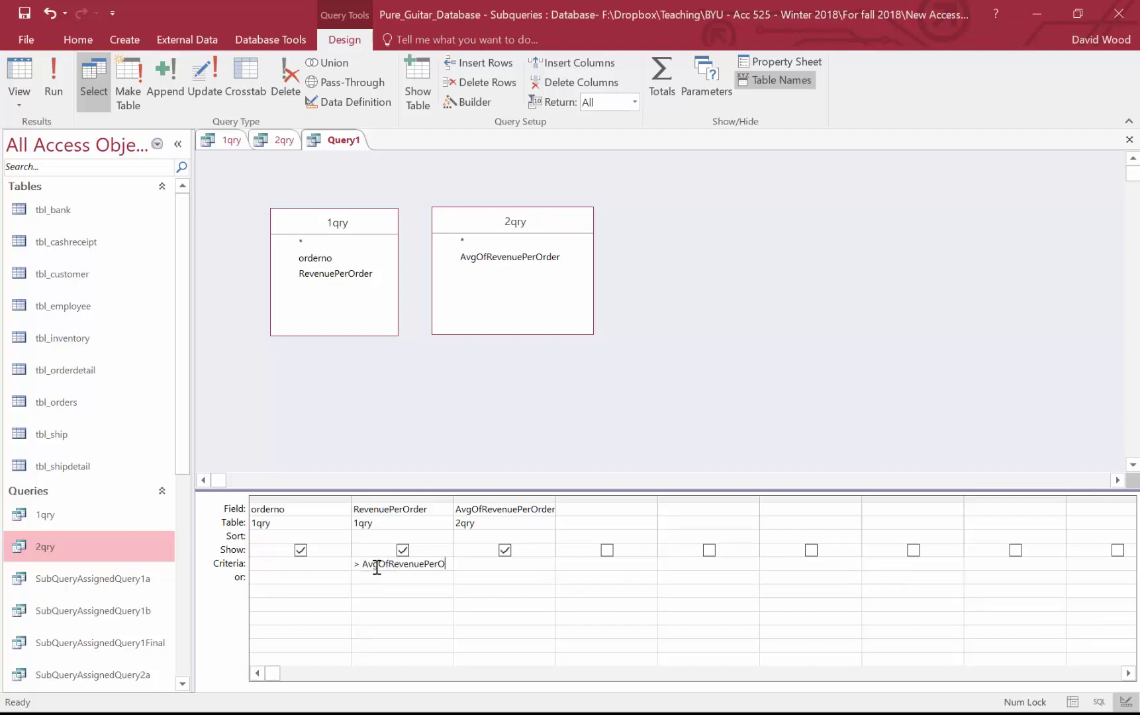
type("rder")
key("Tab")
Fix the criterion to >[AvgOfRevenuePerOrder] by removing stray quotes, then run for 212 records
left_click(400, 568)
key("Home")
key("Right")
key("Delete")
key("Delete")
key("End")
key("BackSpace")
left_click(560, 438)
double_click(455, 499)
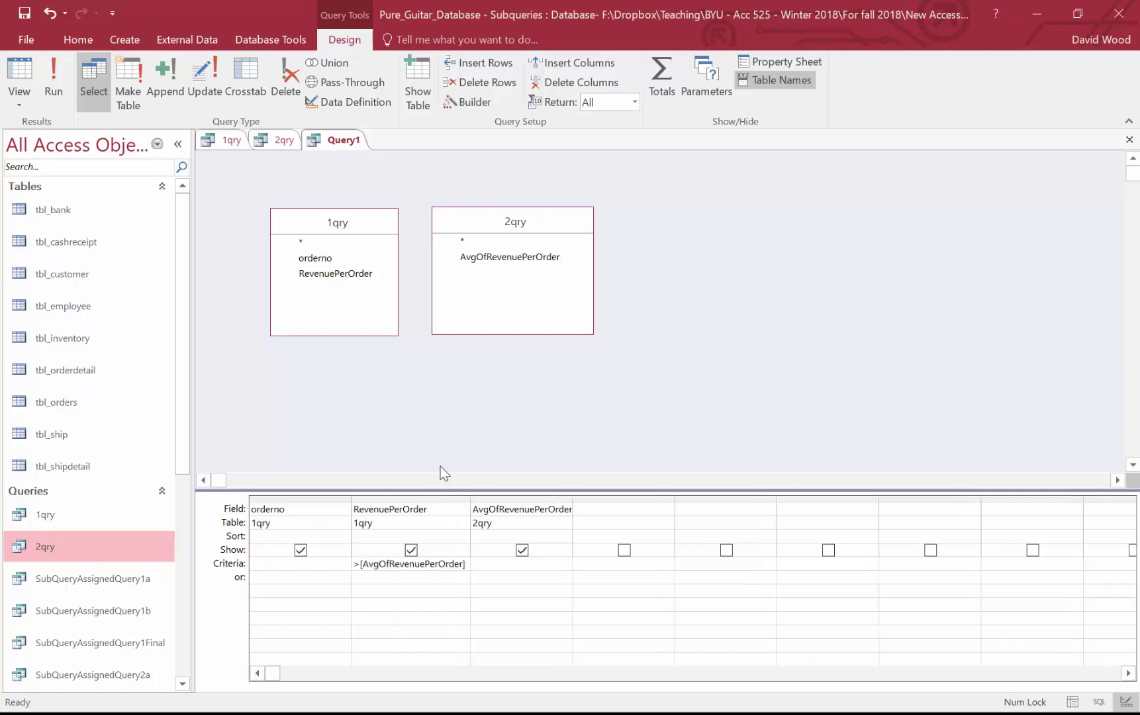
left_click(20, 73)
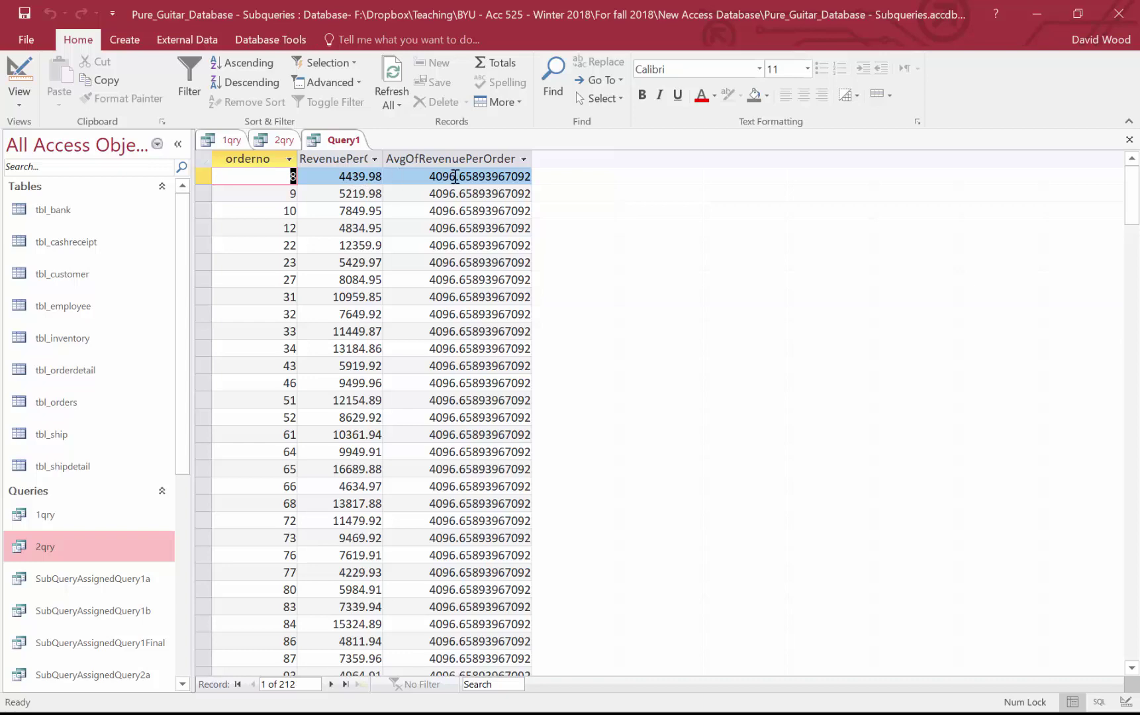
Delete the AvgOfRevenuePerOrder column, alias RevenuePerOrder as TotalAmtOrd, and view the 212 results
left_click(28, 69)
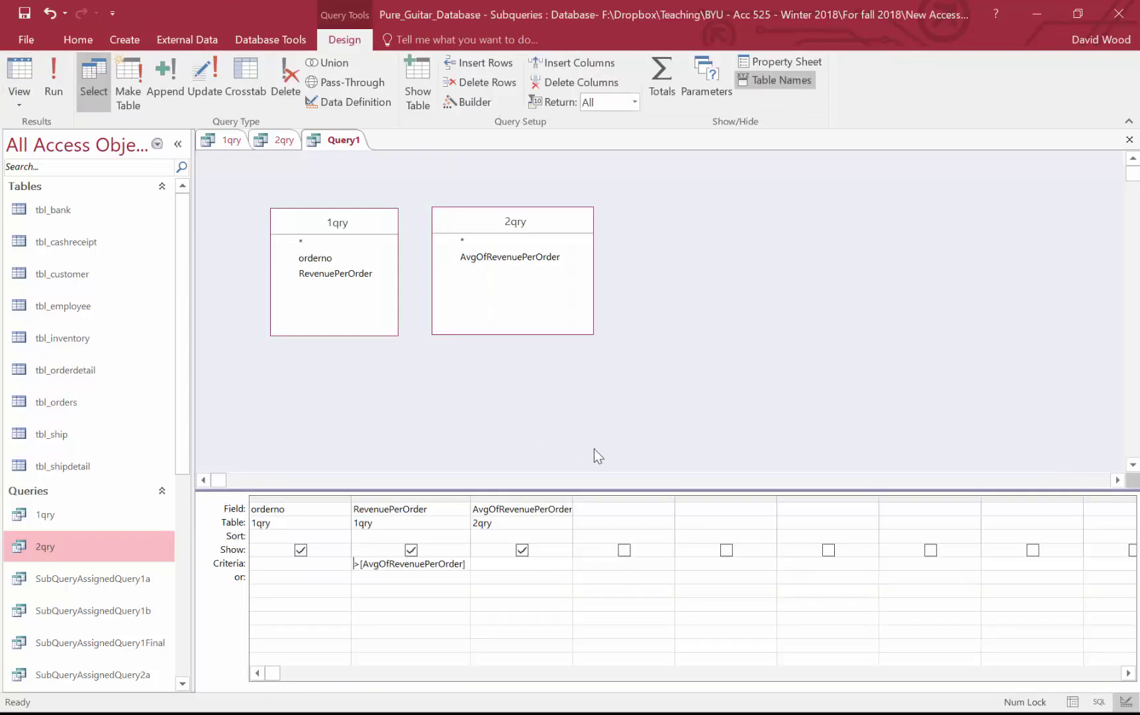
left_click(512, 496)
key("Delete")
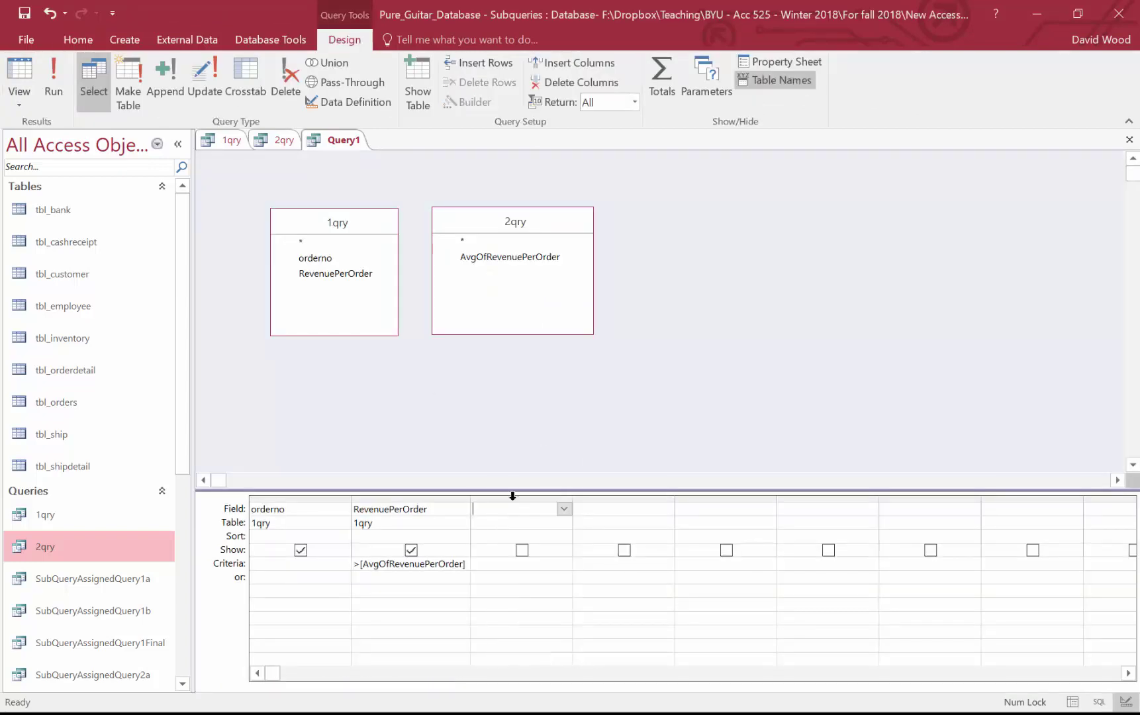
left_click(354, 511)
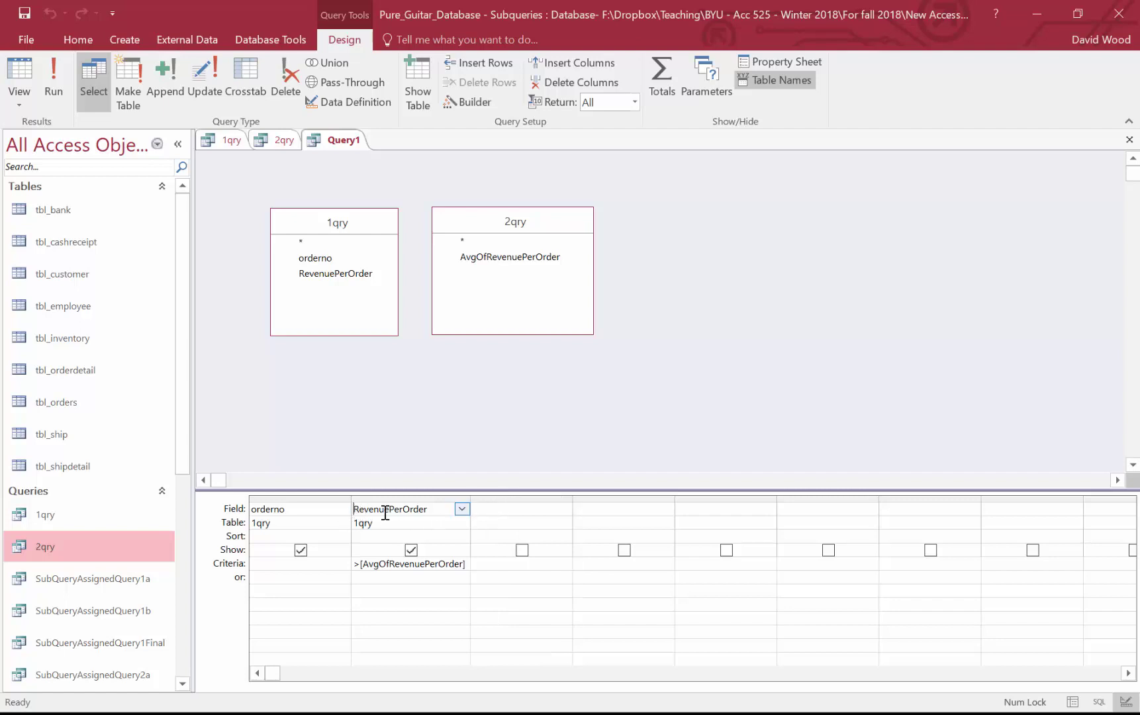
type("TotalAmtOrd")
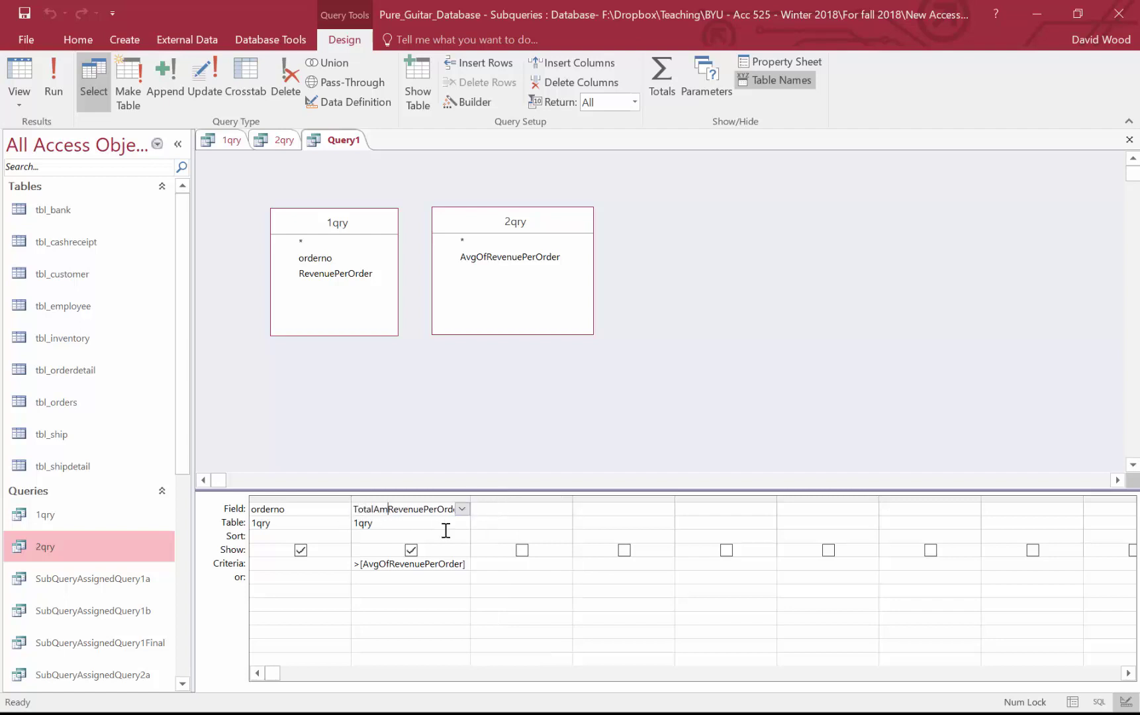
type(":")
left_click(18, 69)
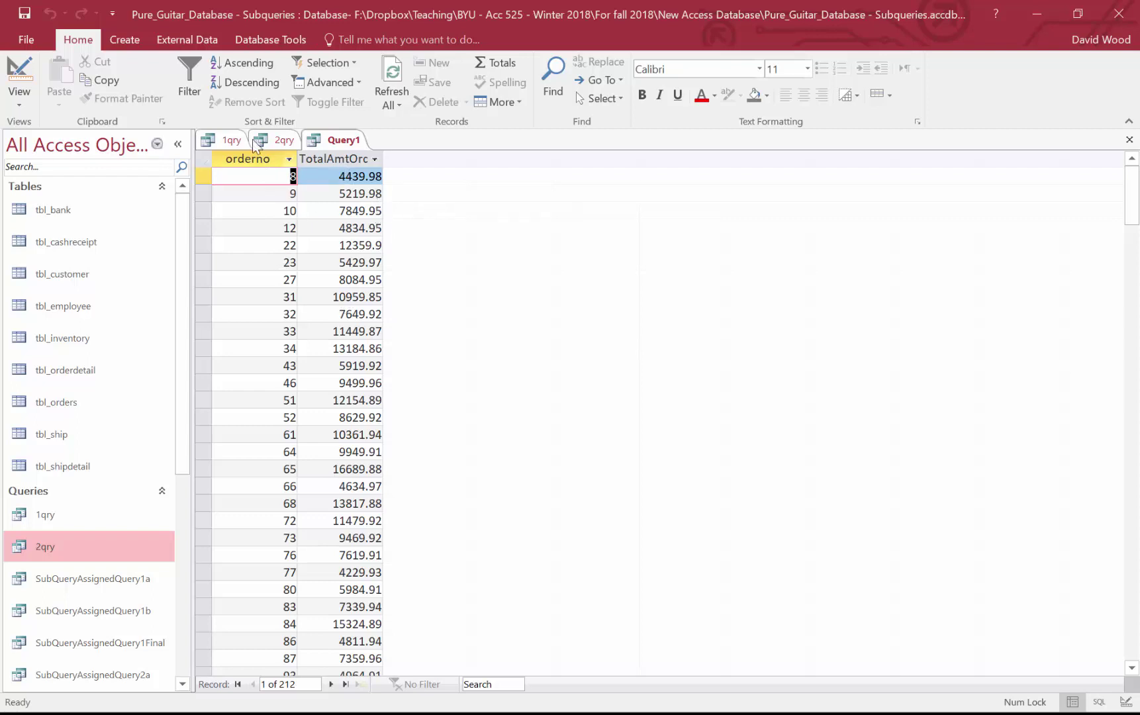
Inspect the 1qry results and design, widening columns to read the revenue expression
left_click(233, 144)
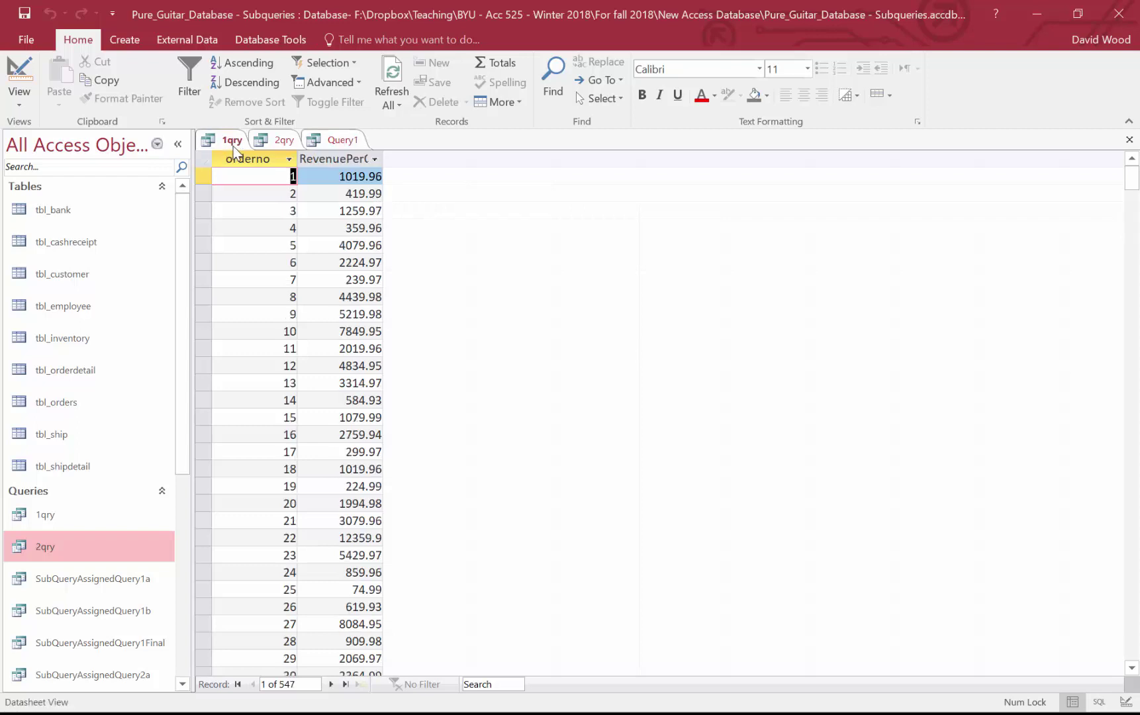
double_click(382, 171)
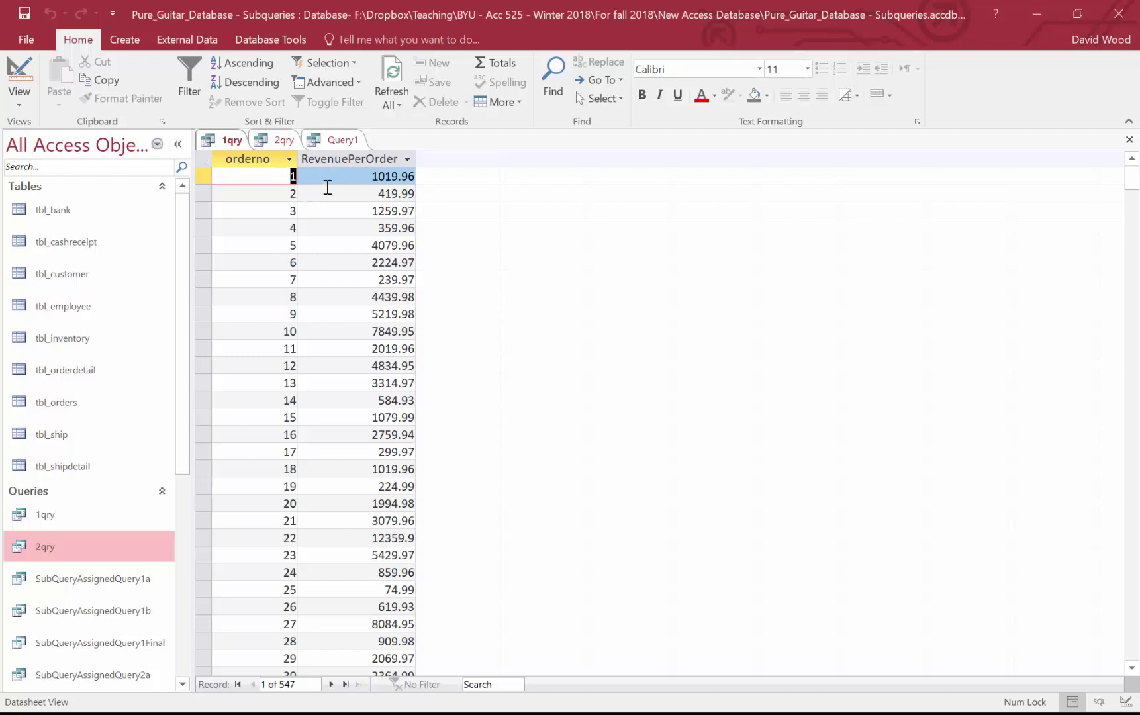
left_click(19, 73)
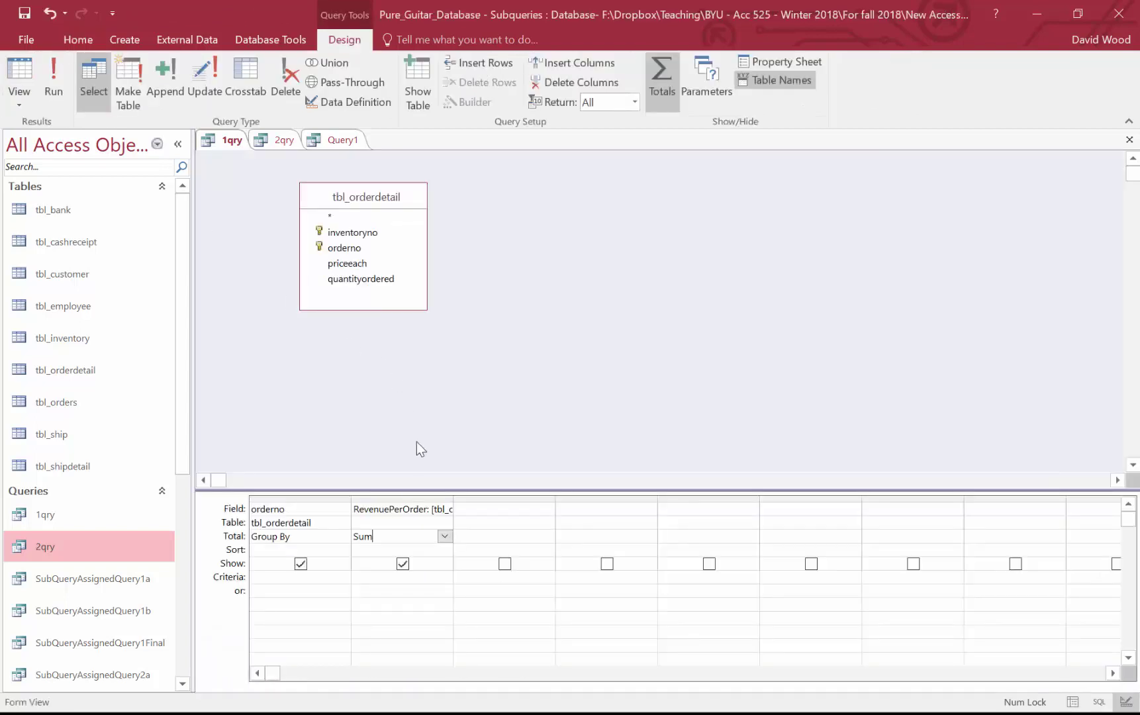
double_click(453, 499)
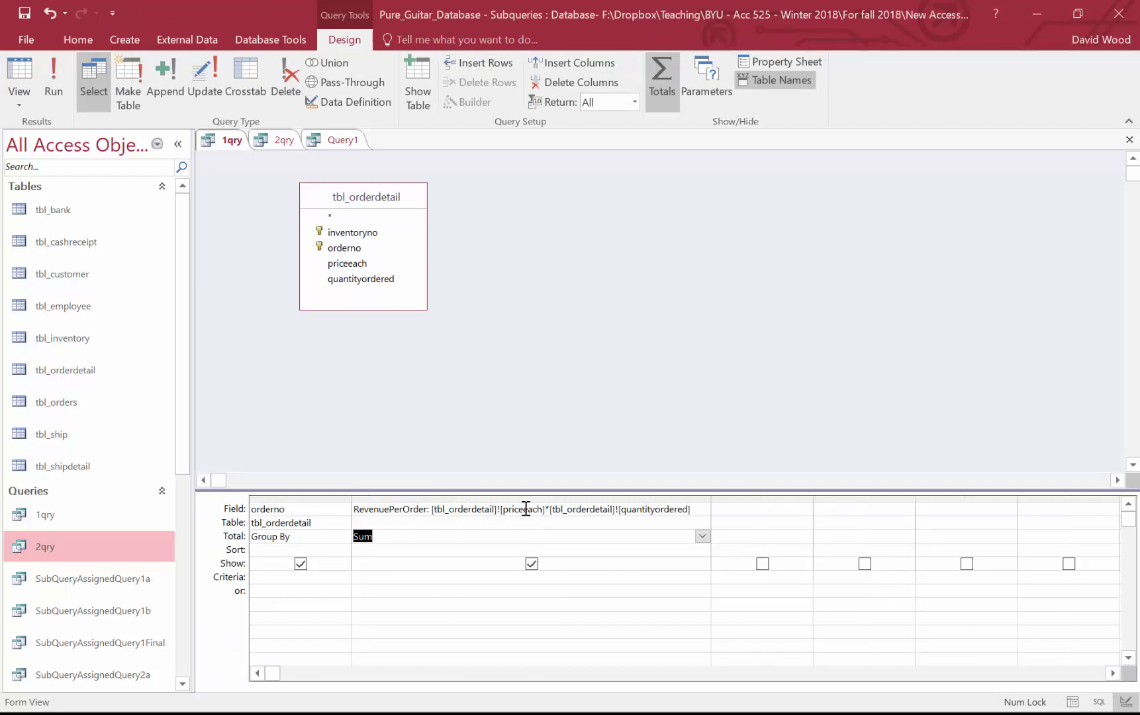
left_click(19, 73)
Inspect the 2qry average and its design, then return Query1 to design view
left_click(276, 144)
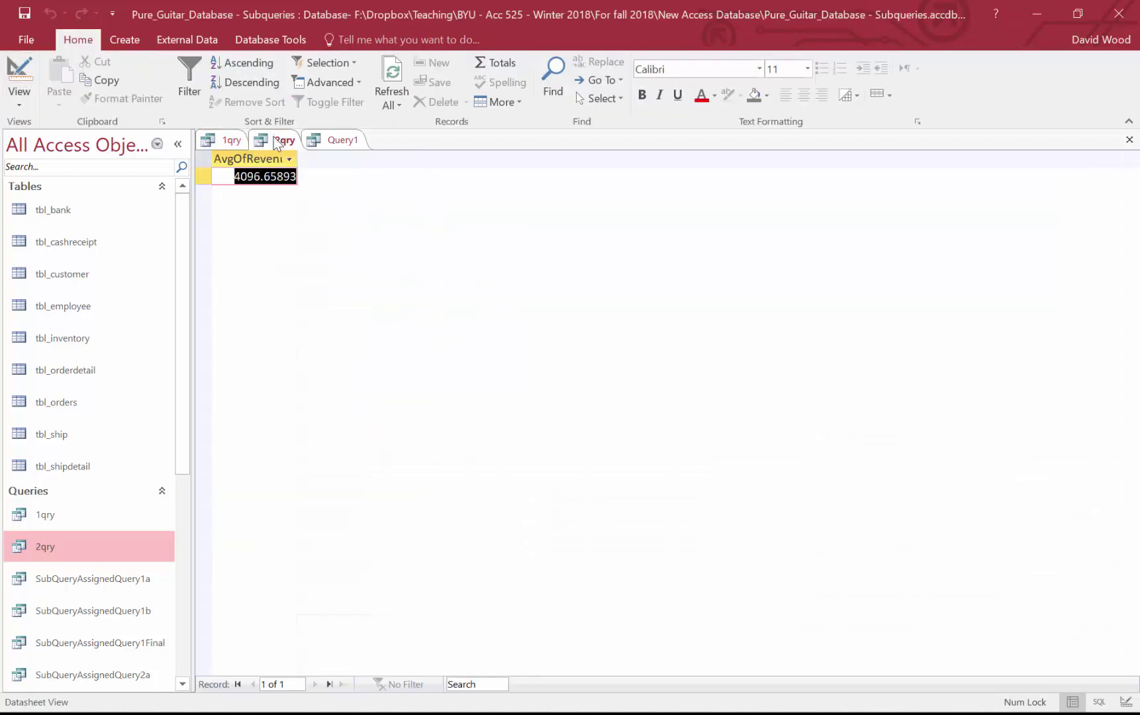
left_click(227, 143)
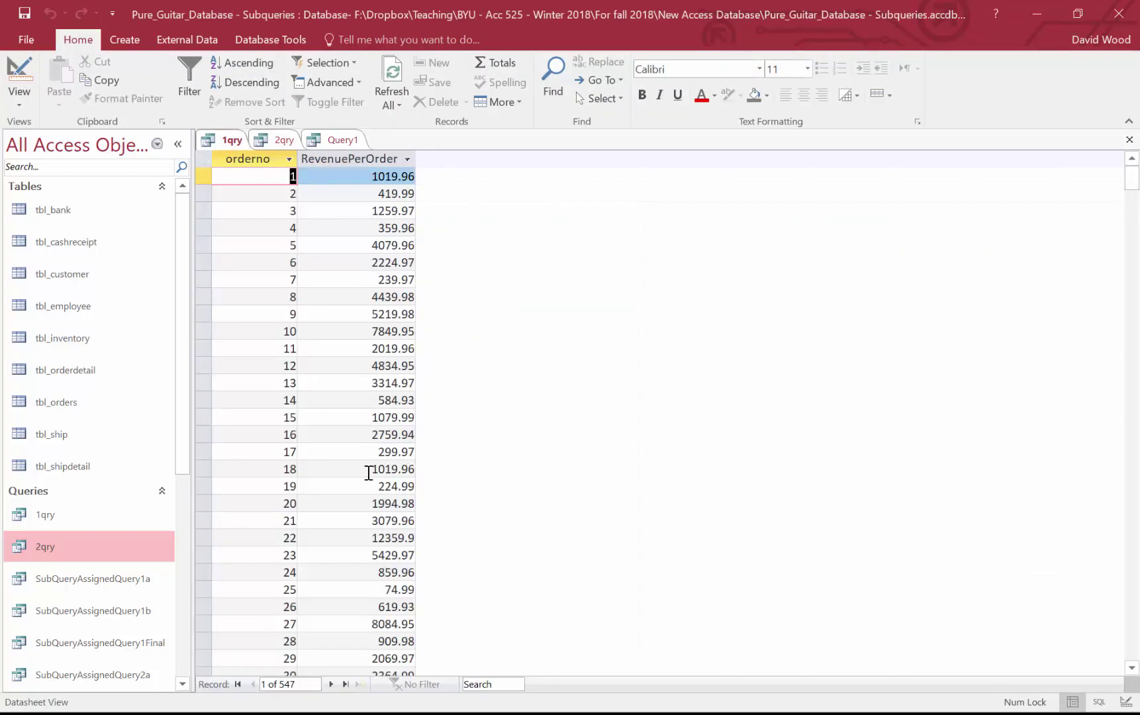
left_click(281, 145)
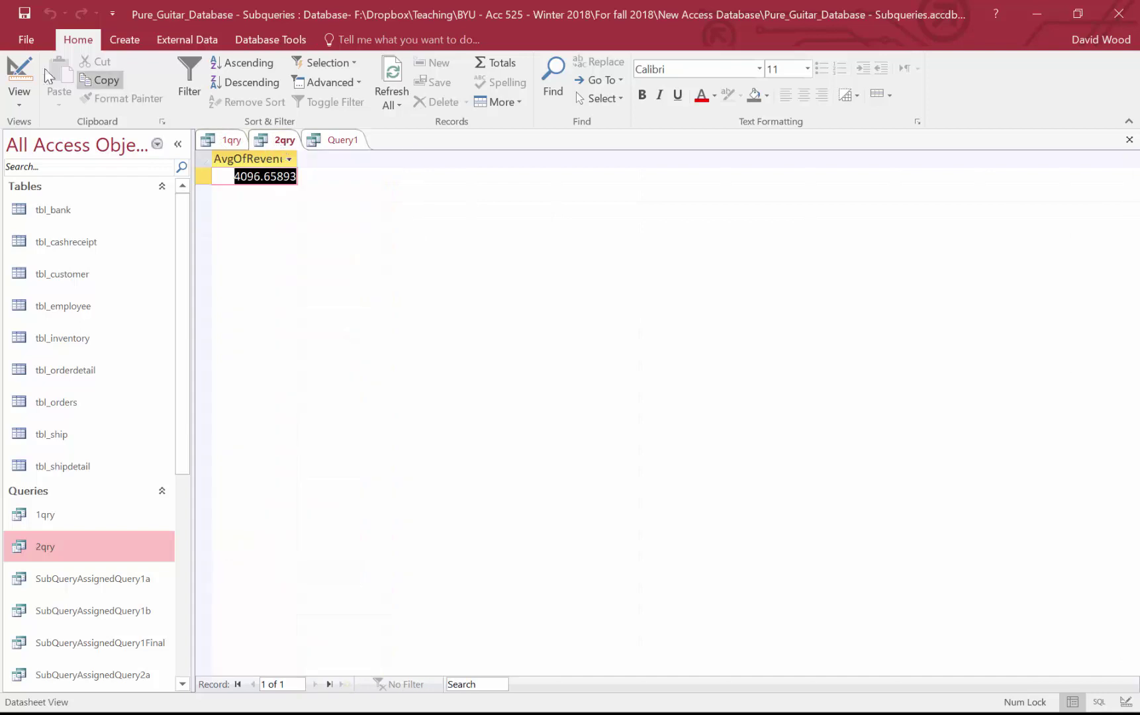
left_click(19, 72)
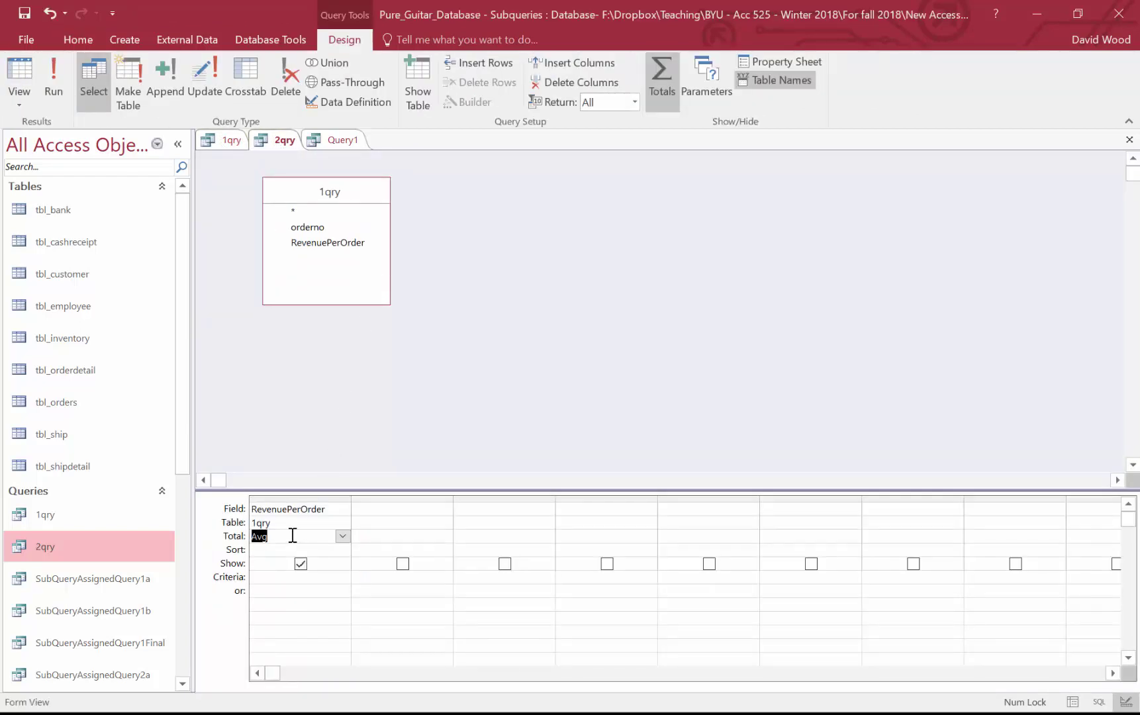
left_click(331, 140)
left_click(19, 76)
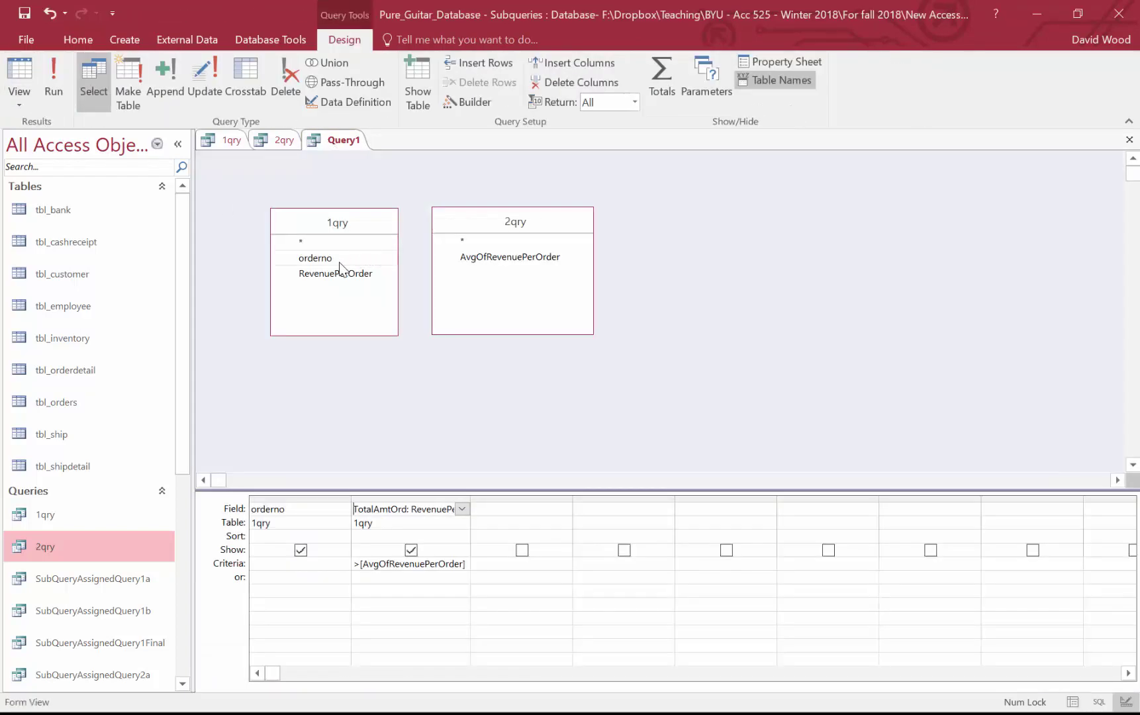
mouse_move(514, 268)
Close Query1, 2qry and 1qry without saving any changes
left_click(1129, 139)
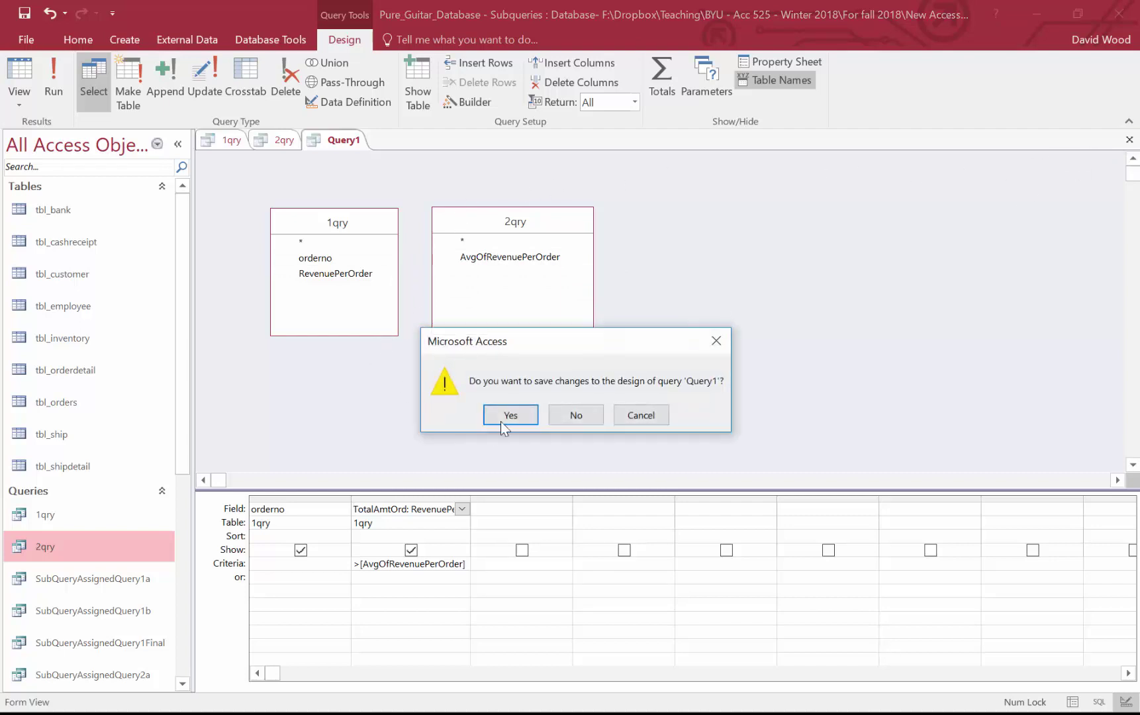
left_click(575, 414)
left_click(1129, 139)
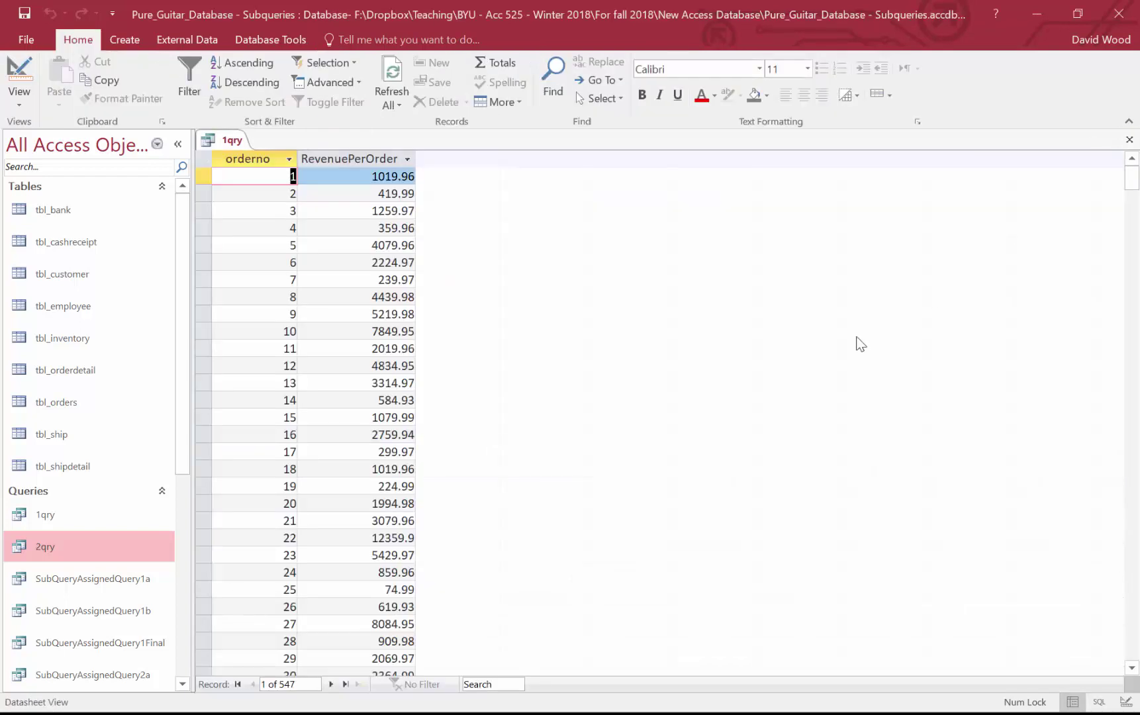
left_click(1129, 139)
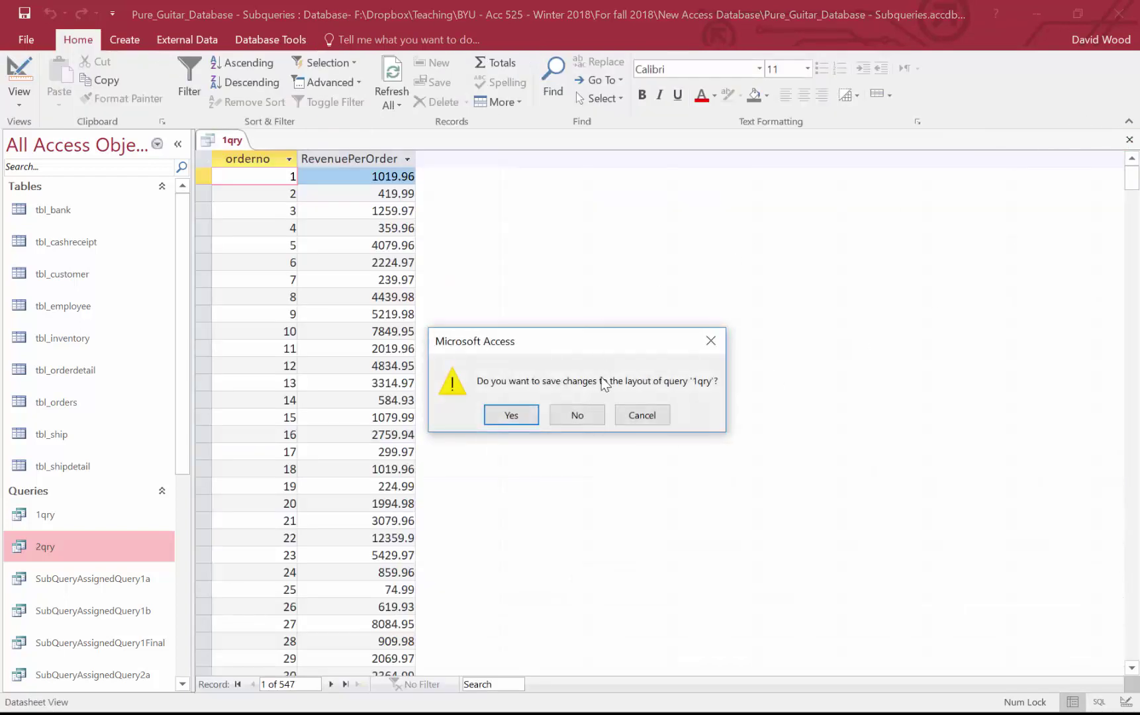
left_click(572, 421)
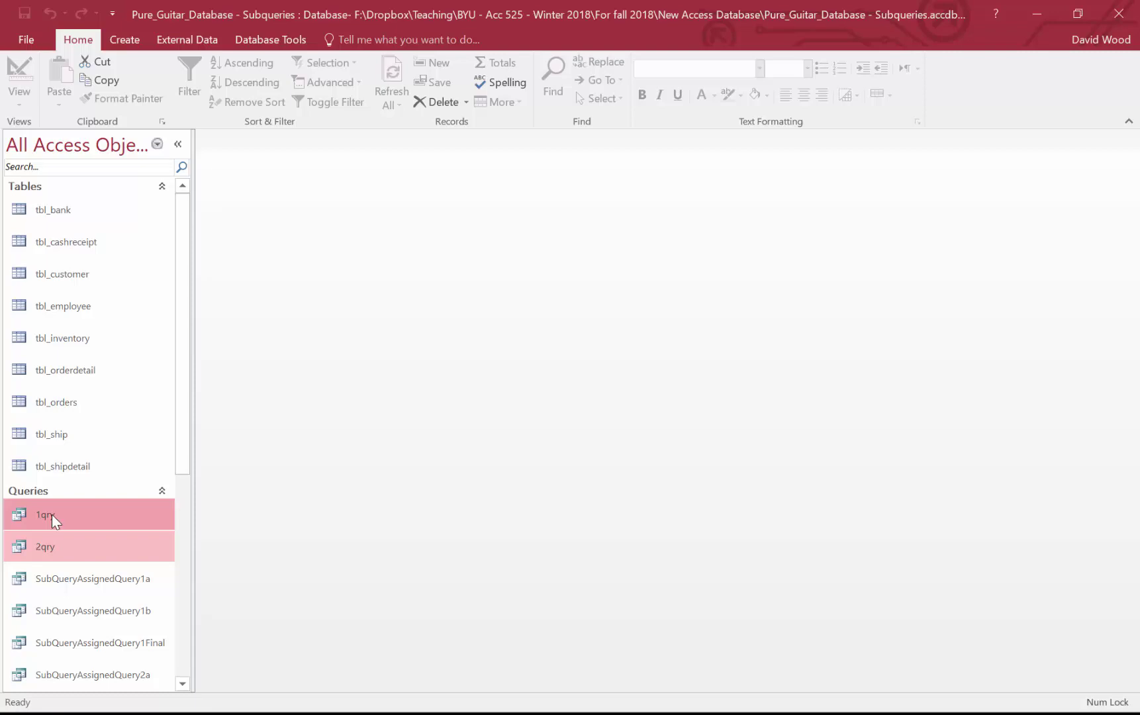
Delete the 1qry and 2qry queries from the database and advance to the next assignment slide
key("Delete")
left_click(532, 419)
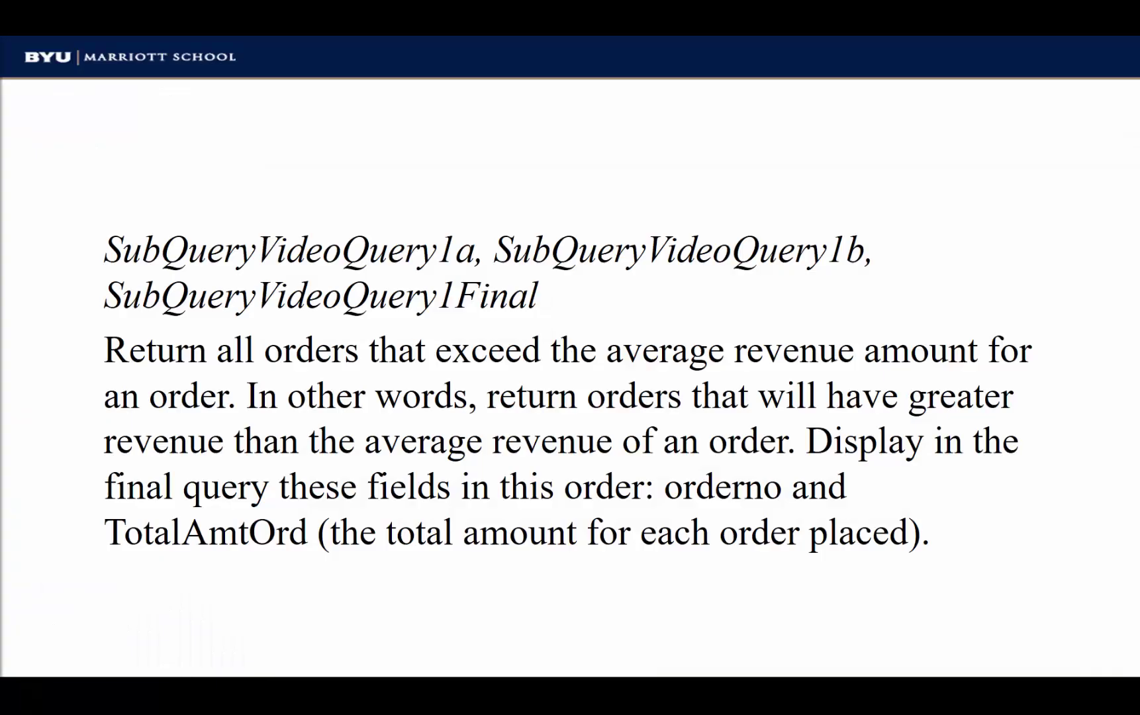
key("Right")
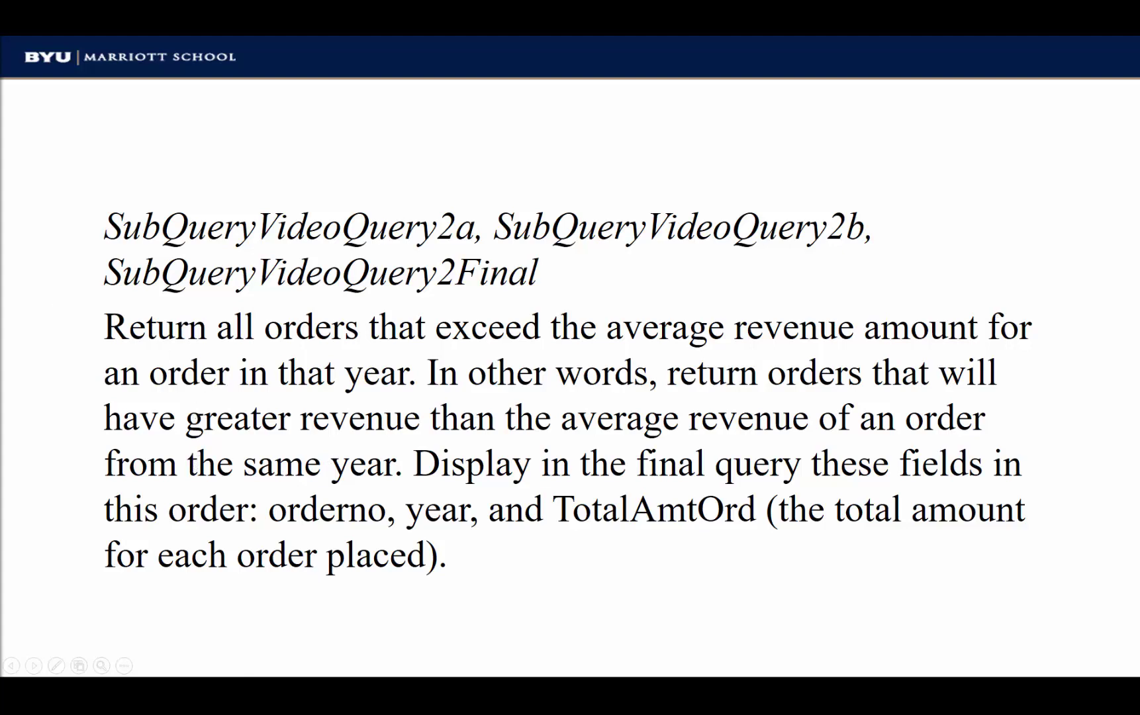
Switch back to the Access database and scroll down the Queries list
key("alt+Tab")
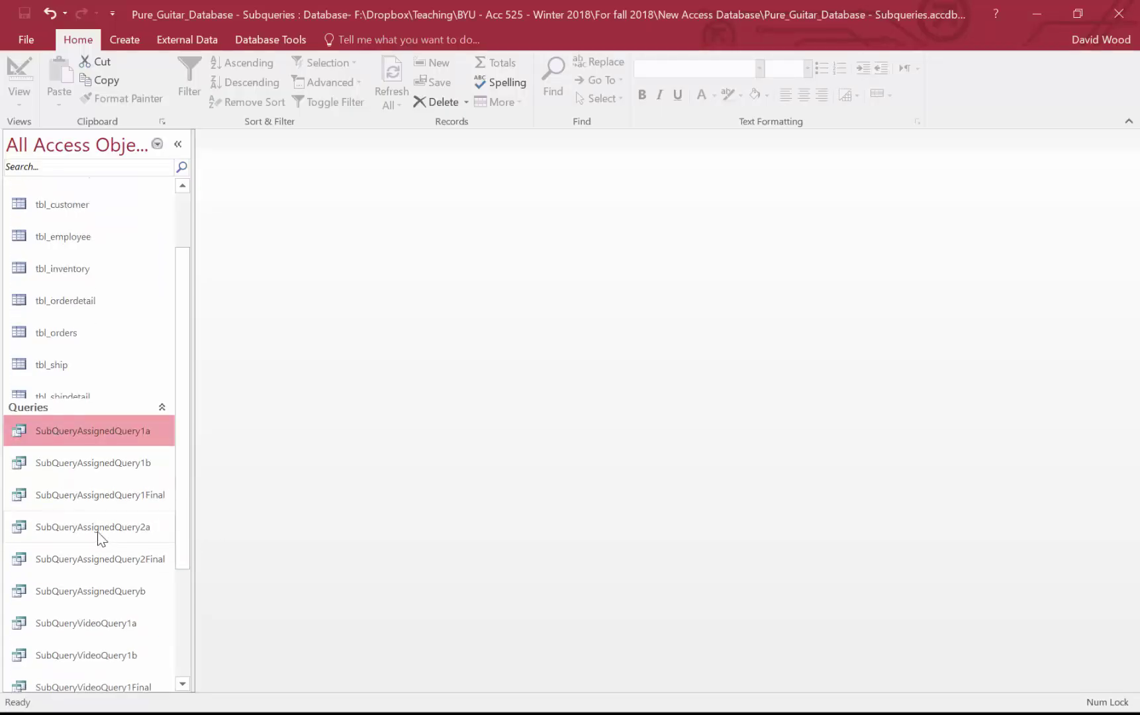
scroll(98, 532, "down", 4)
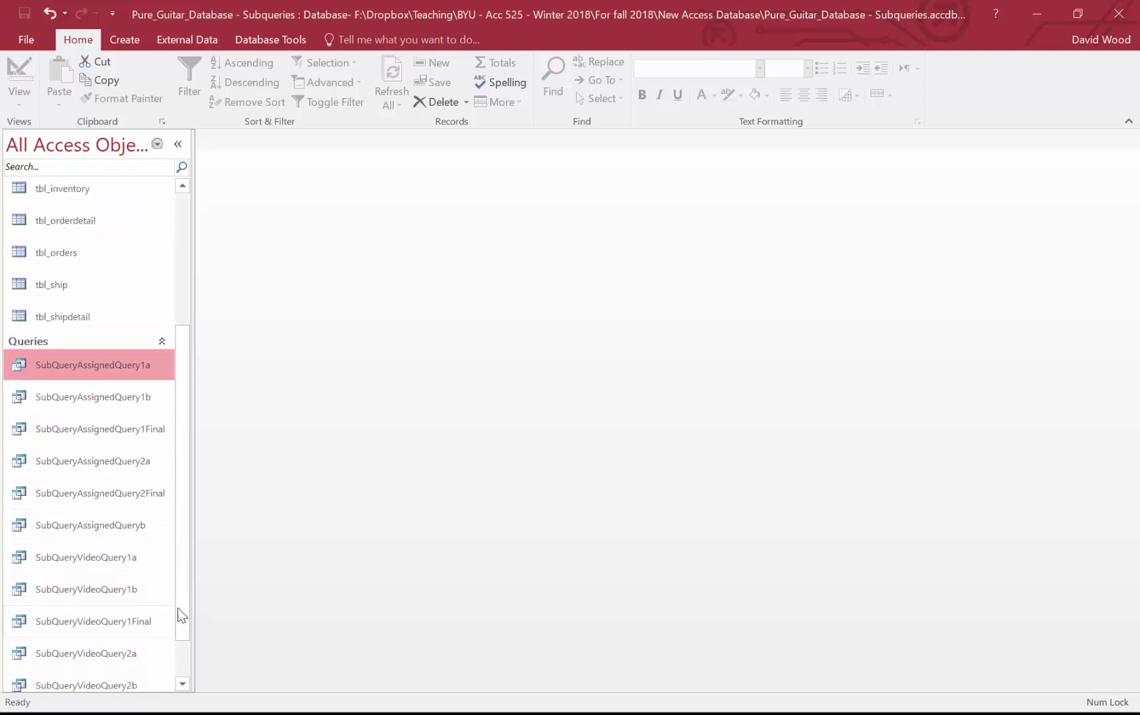
left_click_drag(178, 615, 183, 652)
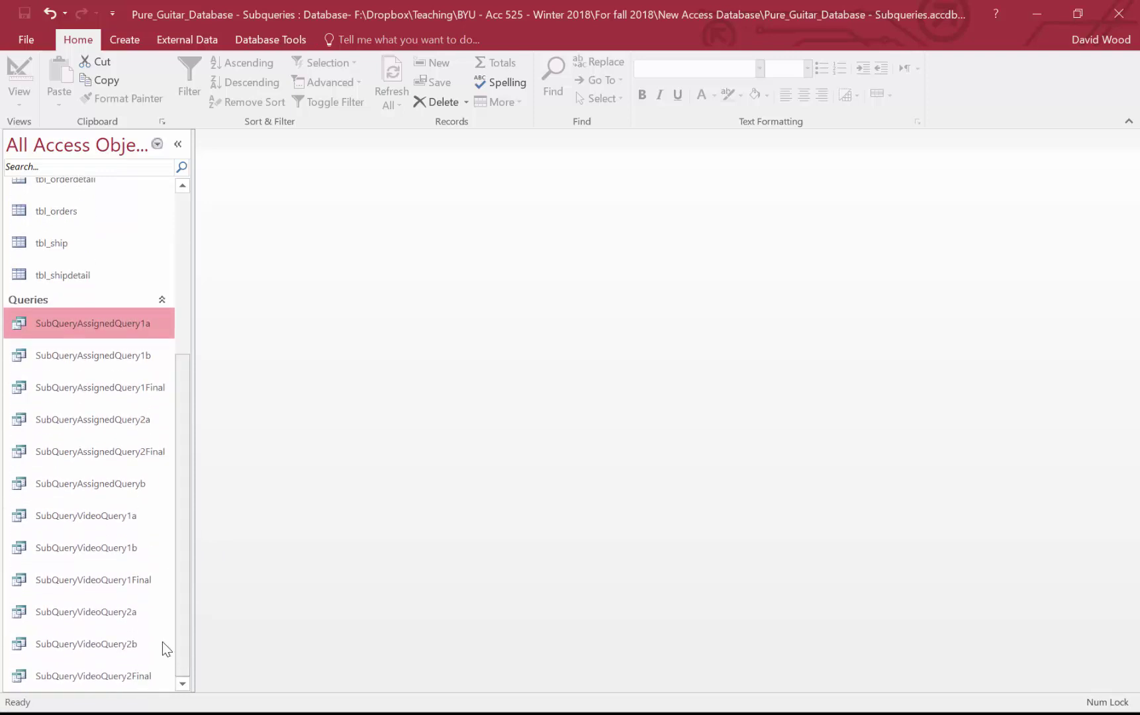
double_click(97, 583)
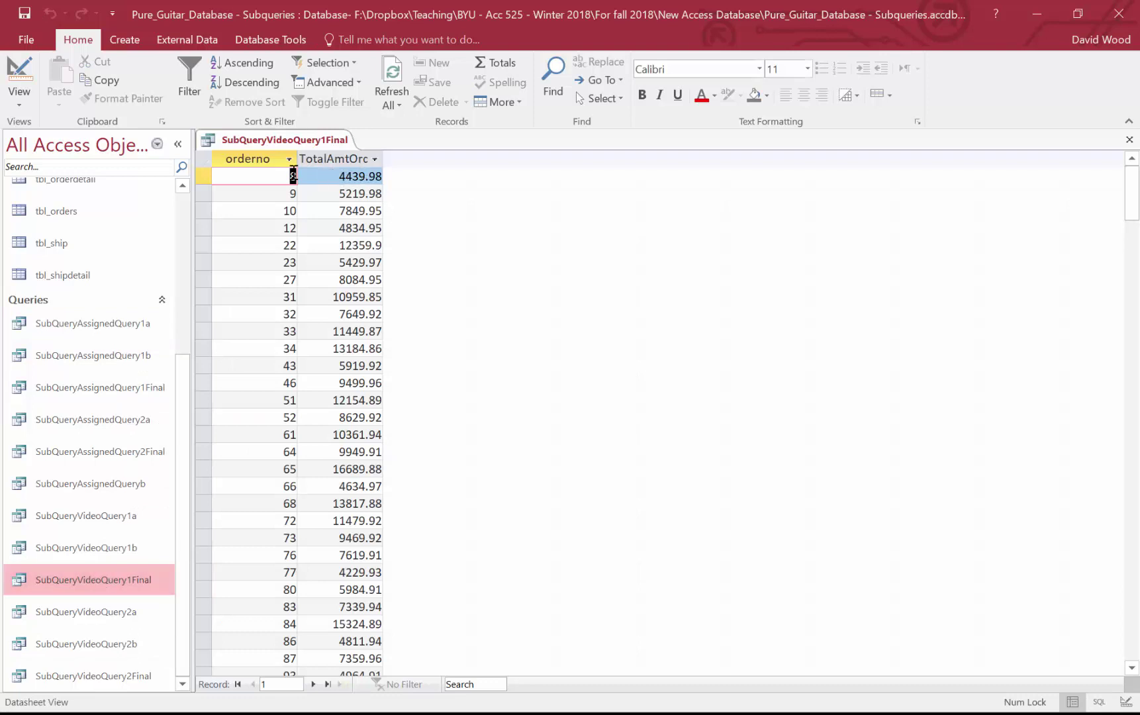
left_click(19, 77)
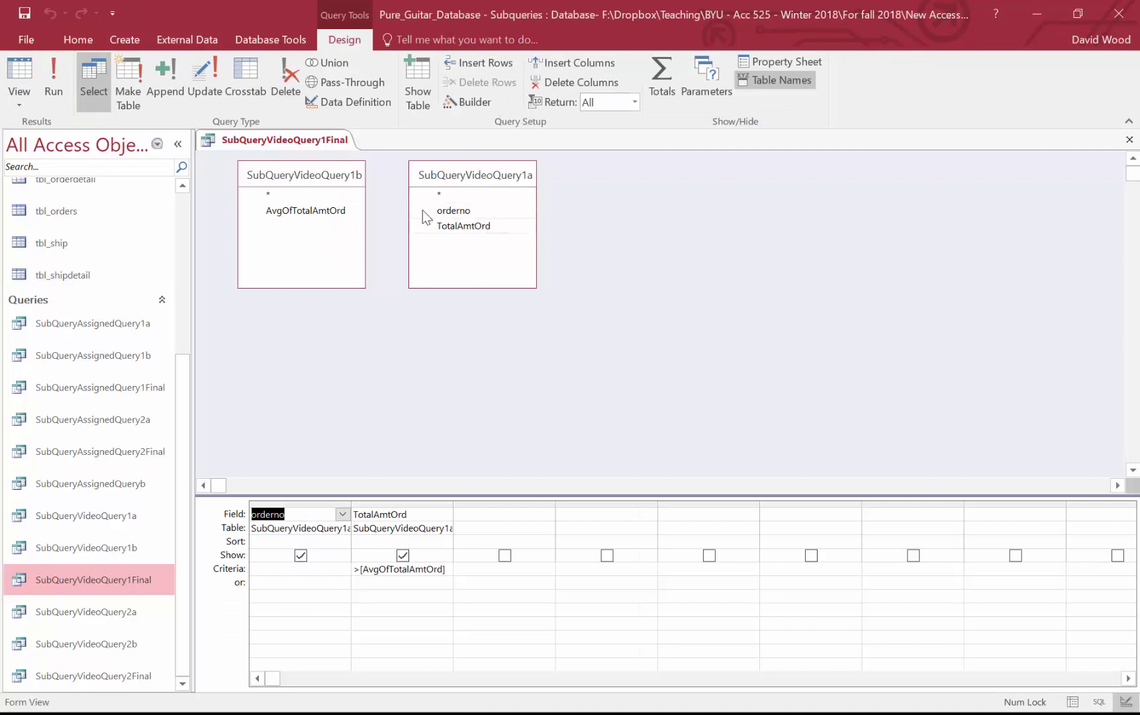
left_click(304, 209)
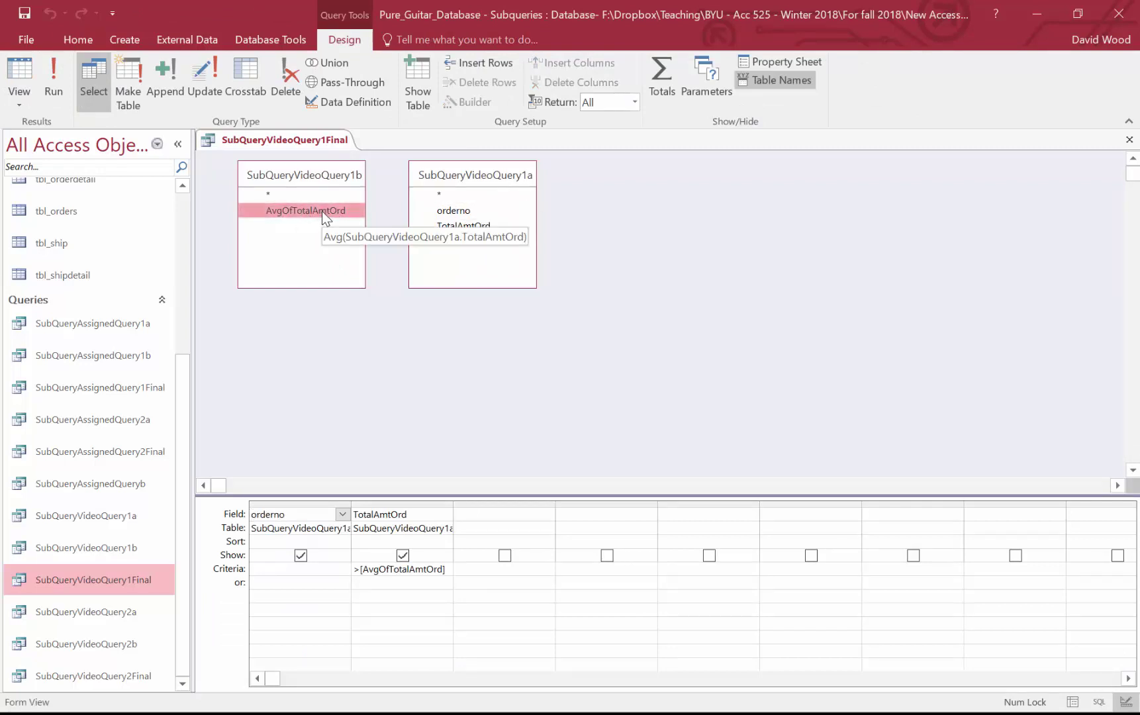
left_click(1128, 141)
Start a new query in Design view with tbl_orderdetail added from the table list
left_click(143, 41)
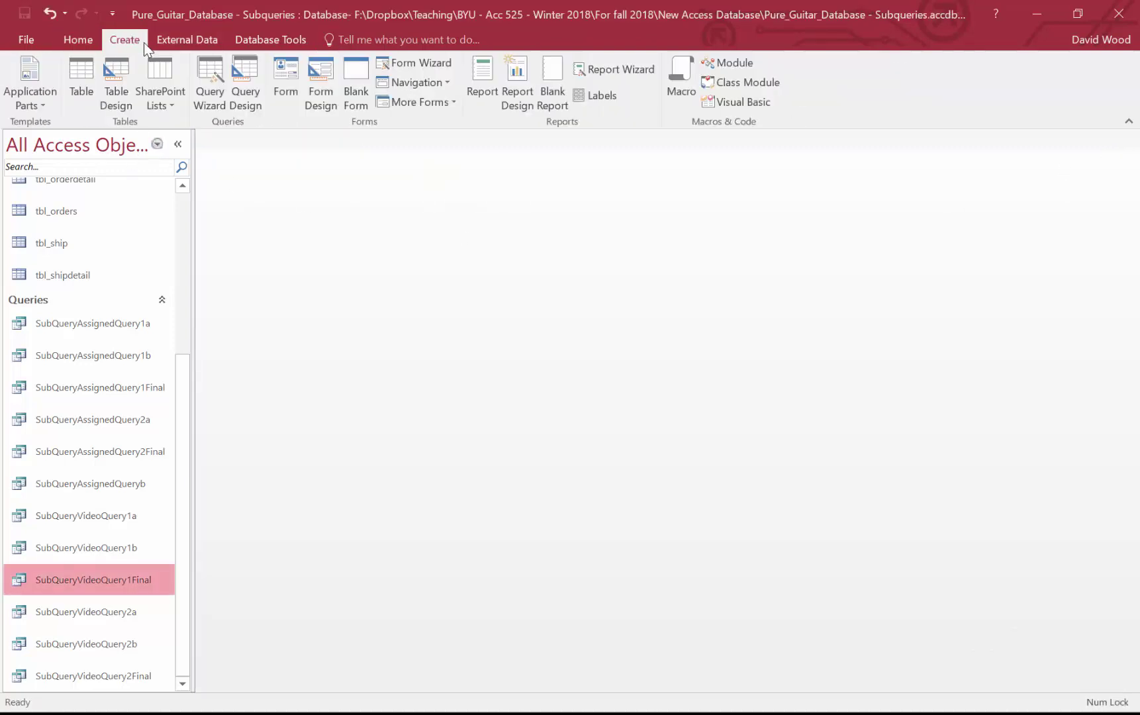
left_click(250, 81)
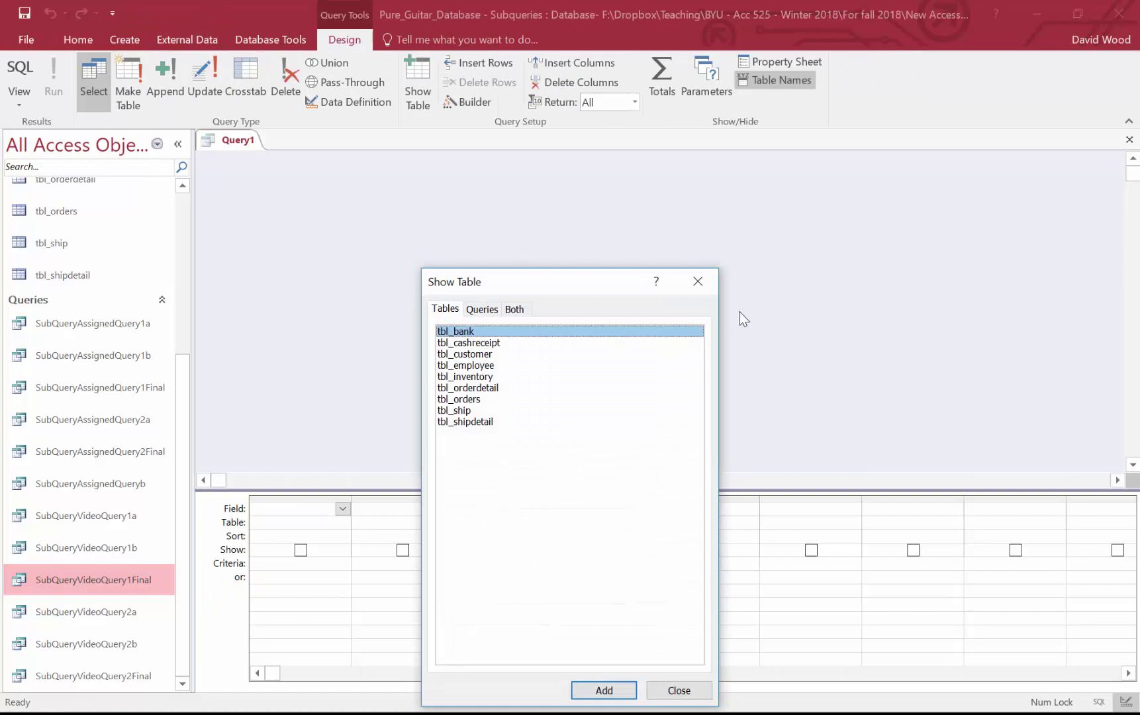
left_click(493, 387)
double_click(497, 377)
double_click(494, 388)
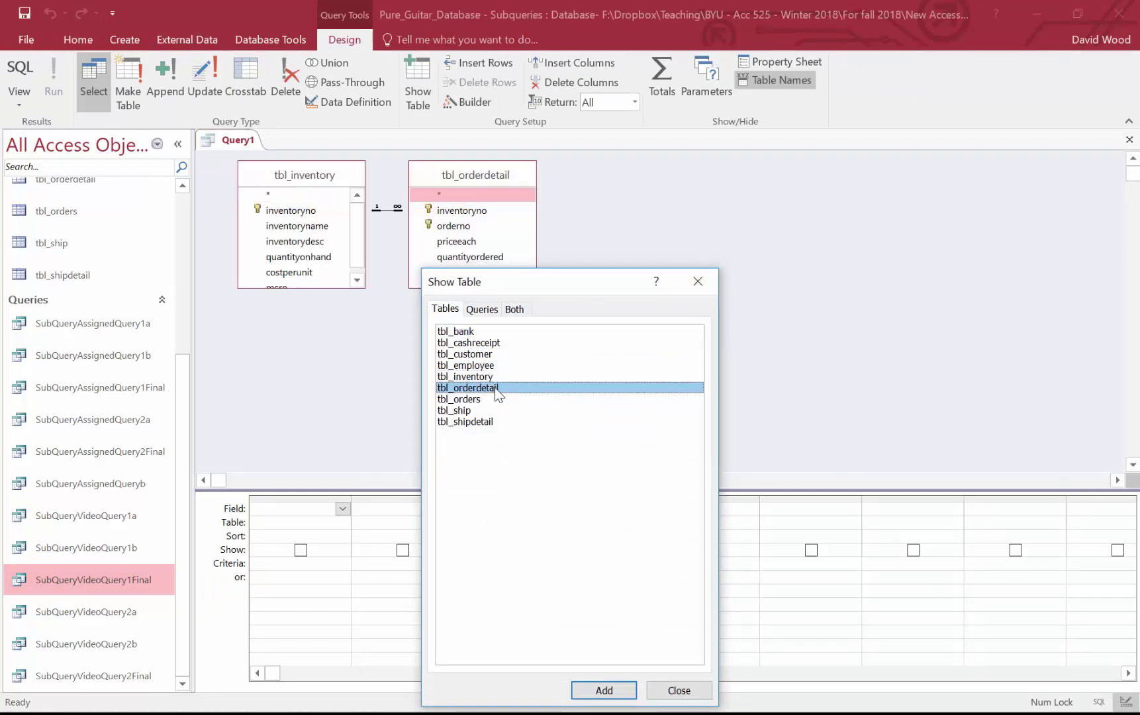
left_click(698, 280)
mouse_move(330, 173)
left_mouse_down()
mouse_move(476, 182)
mouse_move(345, 170)
left_mouse_up()
Add orderno and the calculated field RevenuePerOrder: priceeach*quantityordered, then enable Totals
double_click(334, 227)
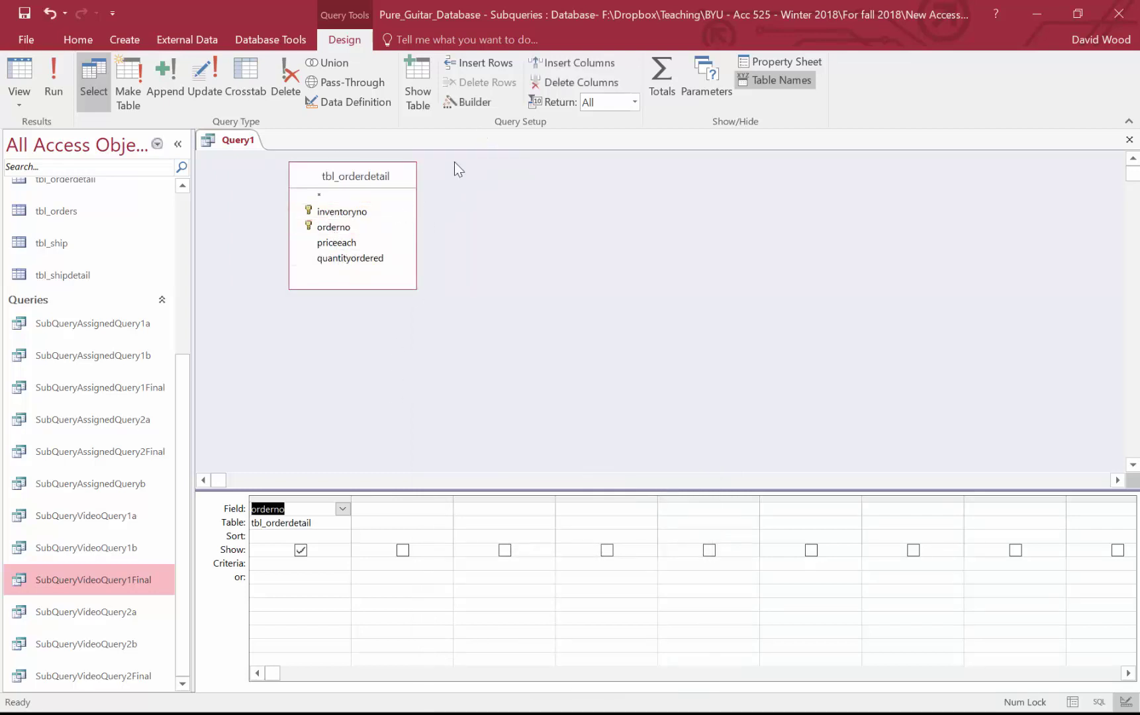
left_click(373, 505)
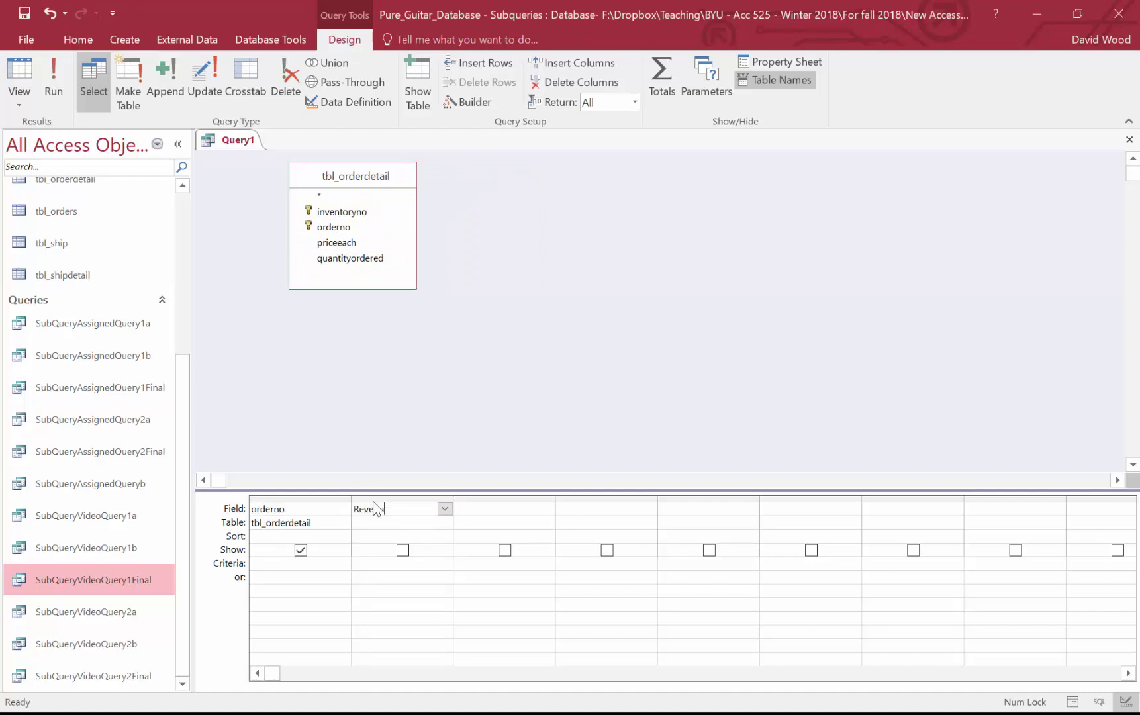
type("RevenuePerOR")
key("BackSpace")
type("rder: p")
type("riceeach*")
type("quantityorde")
type("red")
key("Return")
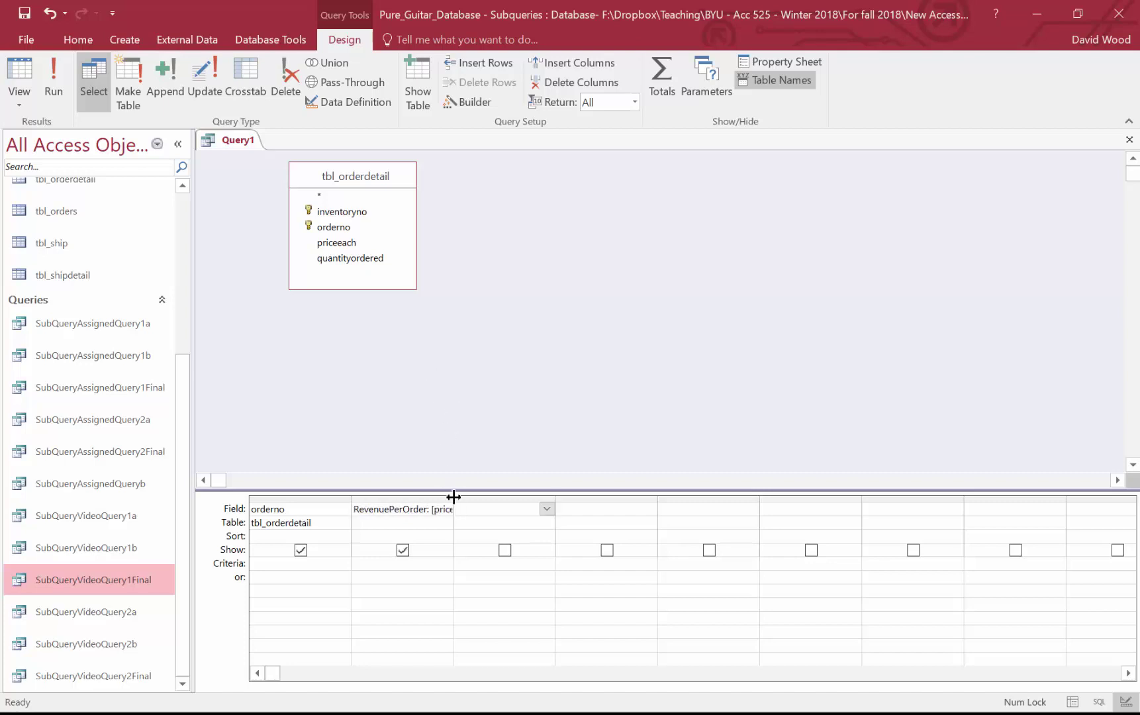
double_click(453, 498)
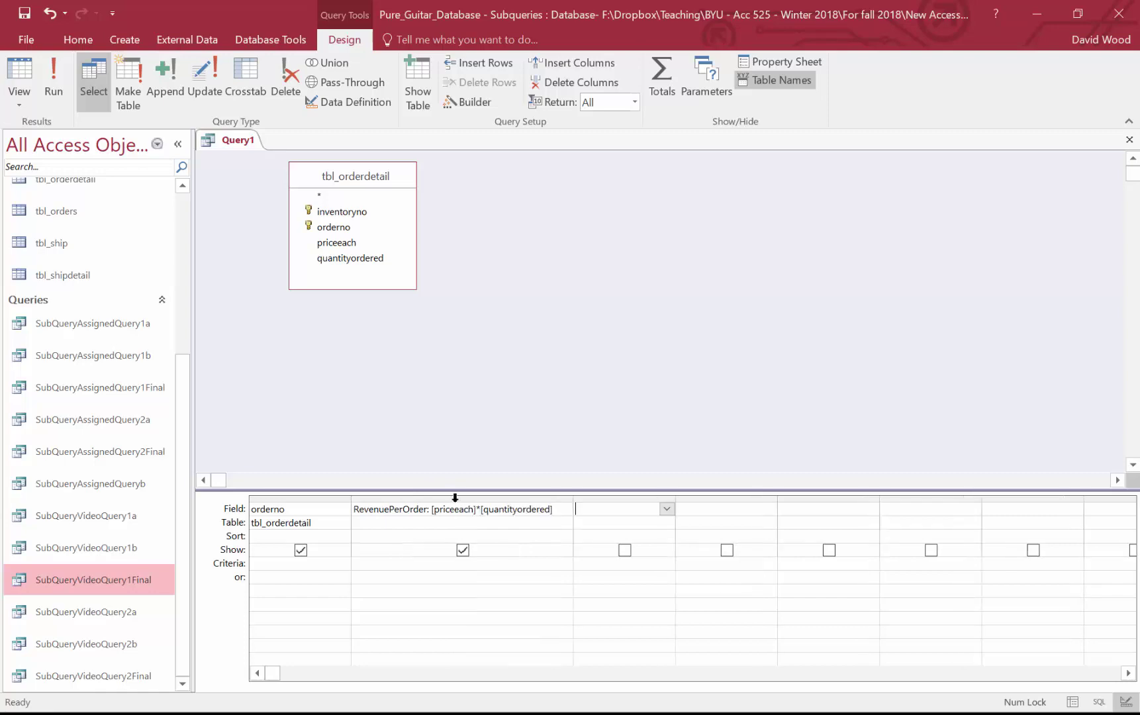
left_click(10, 78)
left_click(662, 76)
Set RevenuePerOrder's Total to Sum and run the query to check the summed revenue
left_click(340, 534)
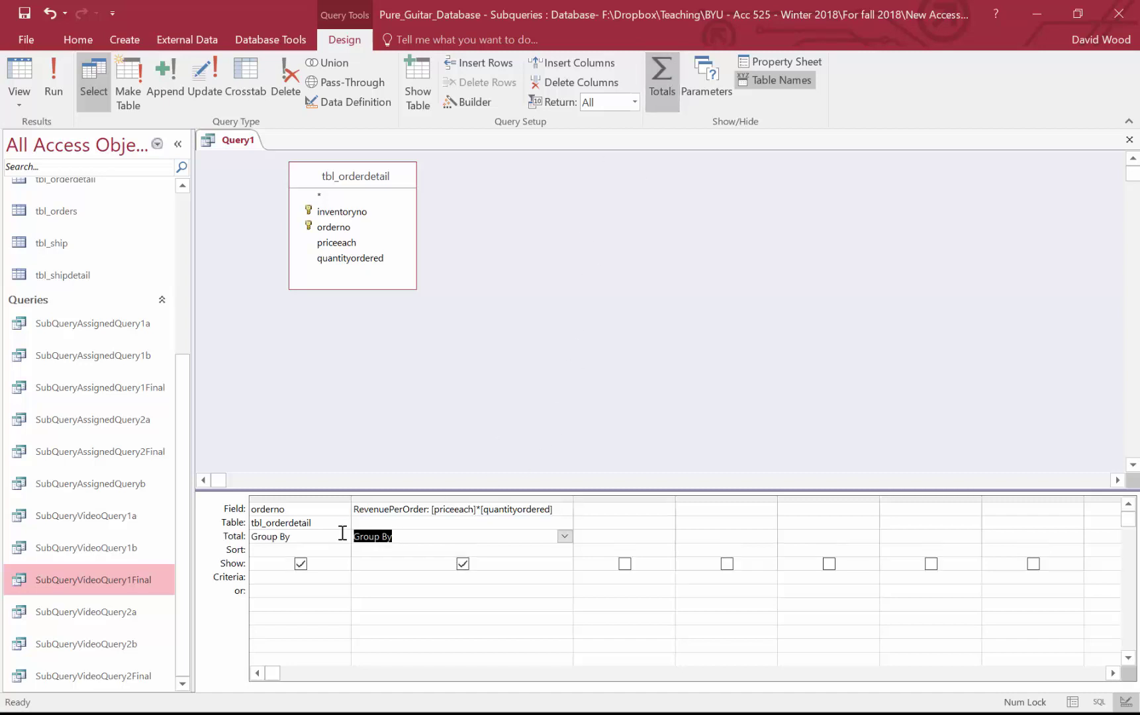
type("sum")
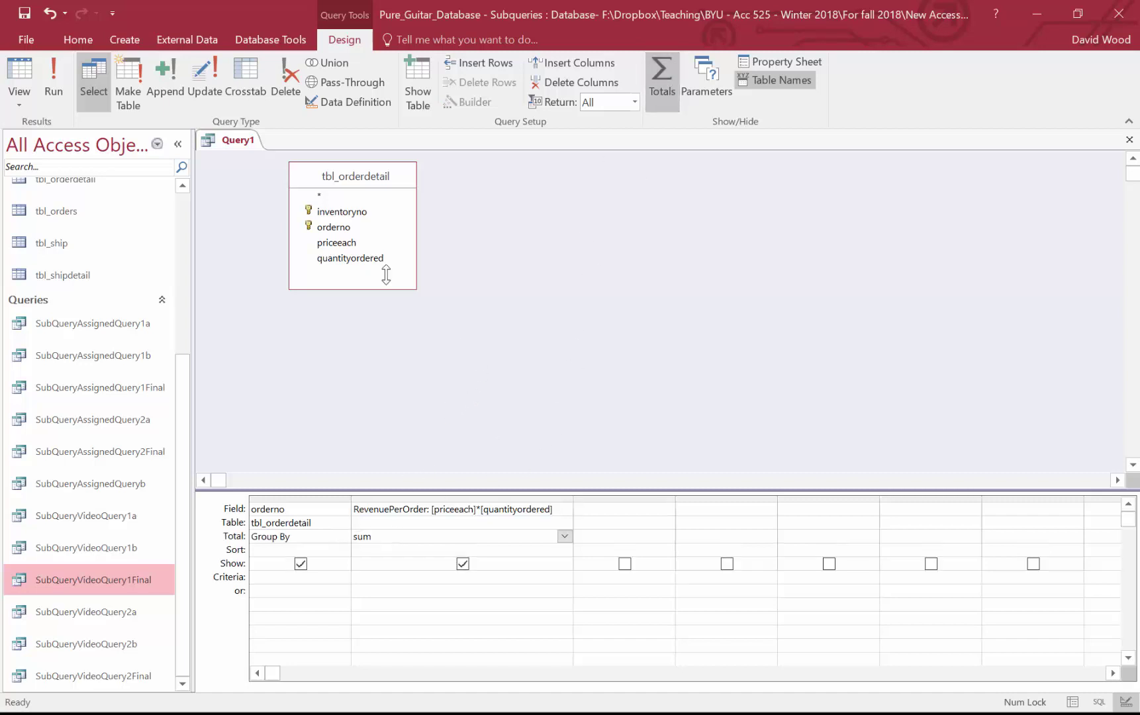
left_click(27, 69)
left_click(20, 76)
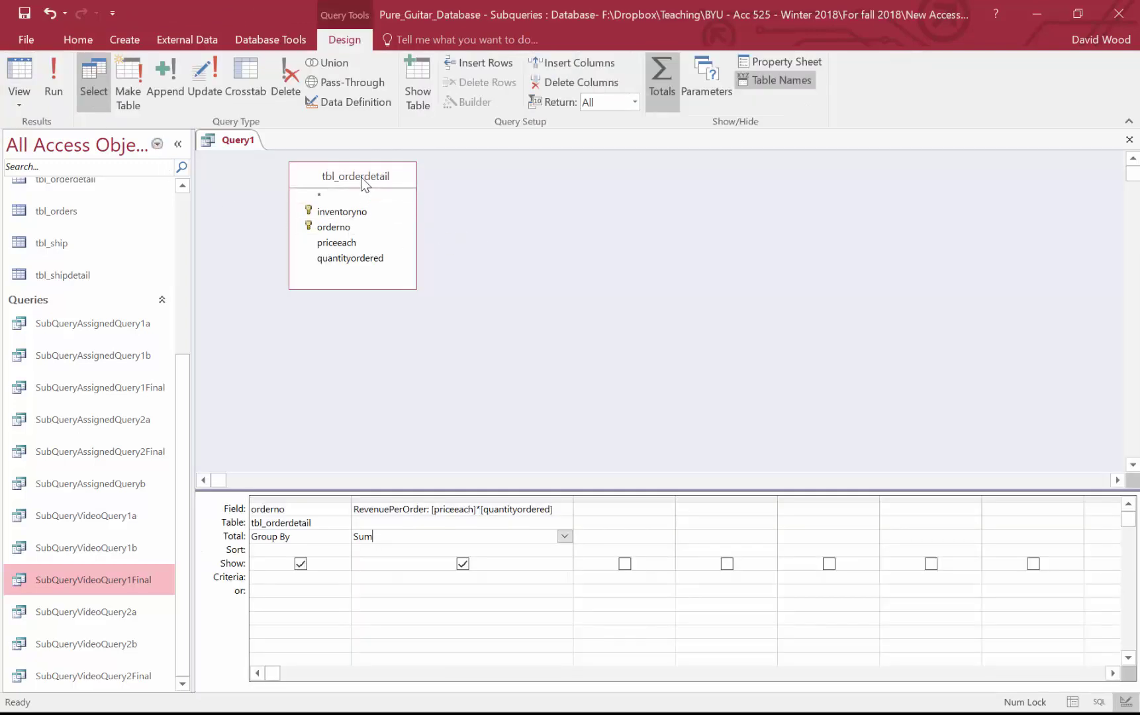
Add tbl_orders and a grouping column Year: Year(orderdate) from its orderdate field
left_click_drag(362, 176, 412, 183)
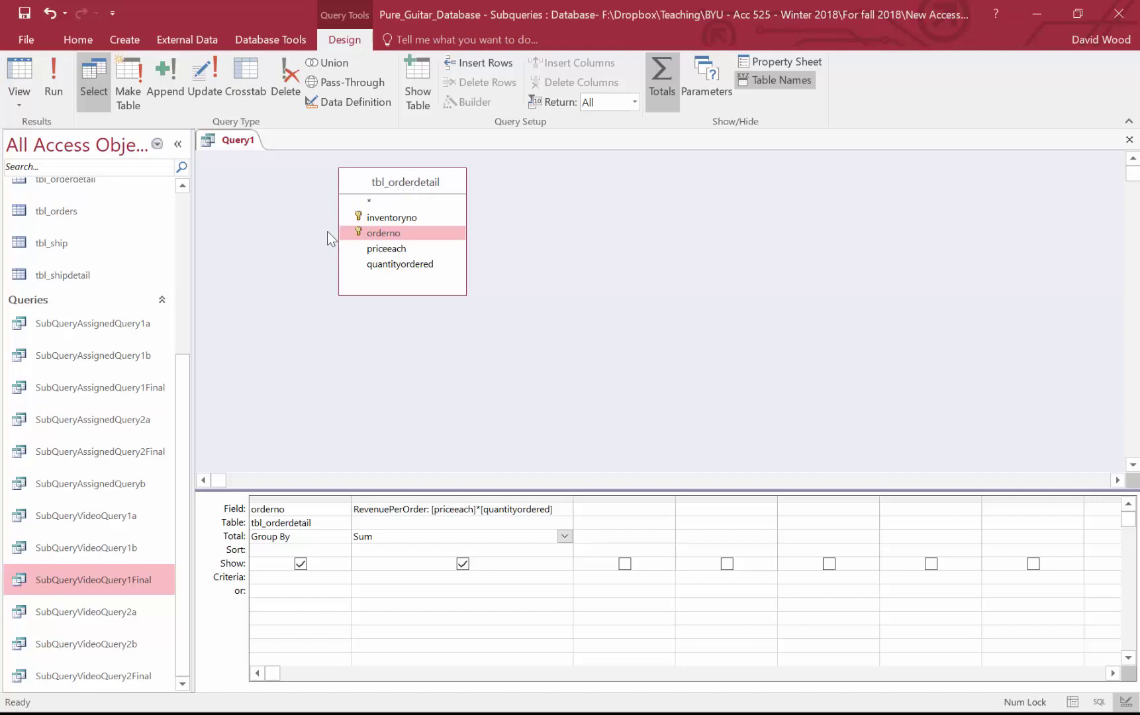
left_click_drag(51, 212, 544, 196)
left_click_drag(398, 189, 386, 190)
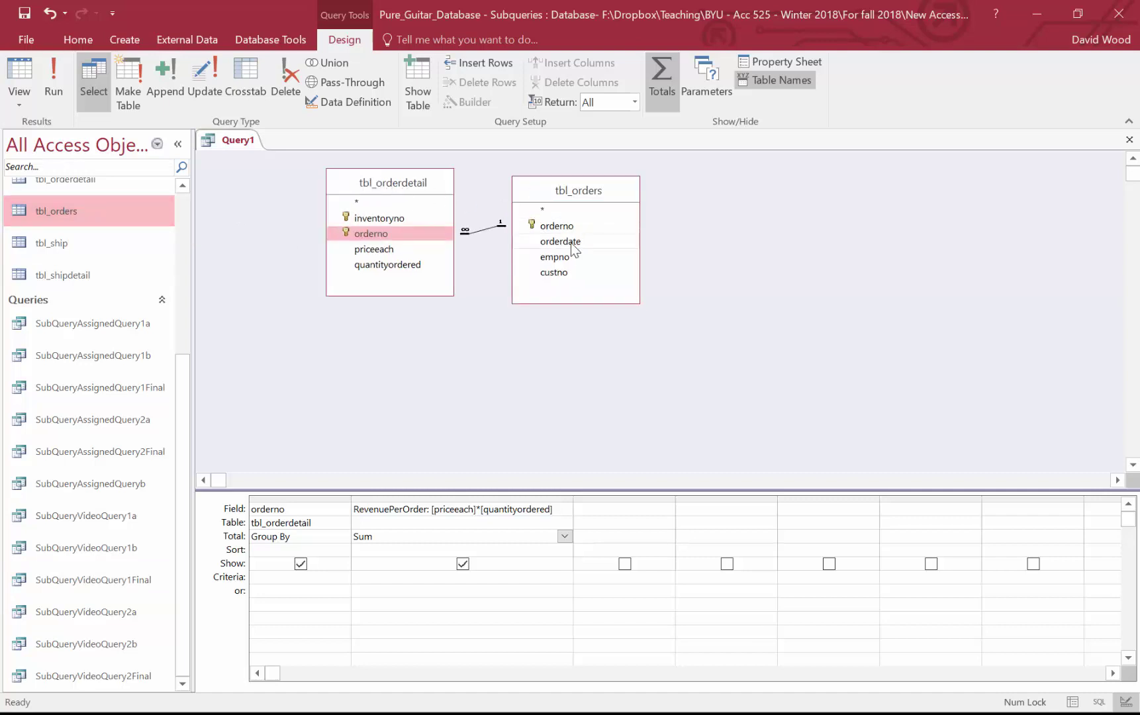
left_click_drag(571, 244, 400, 537)
left_click(358, 509)
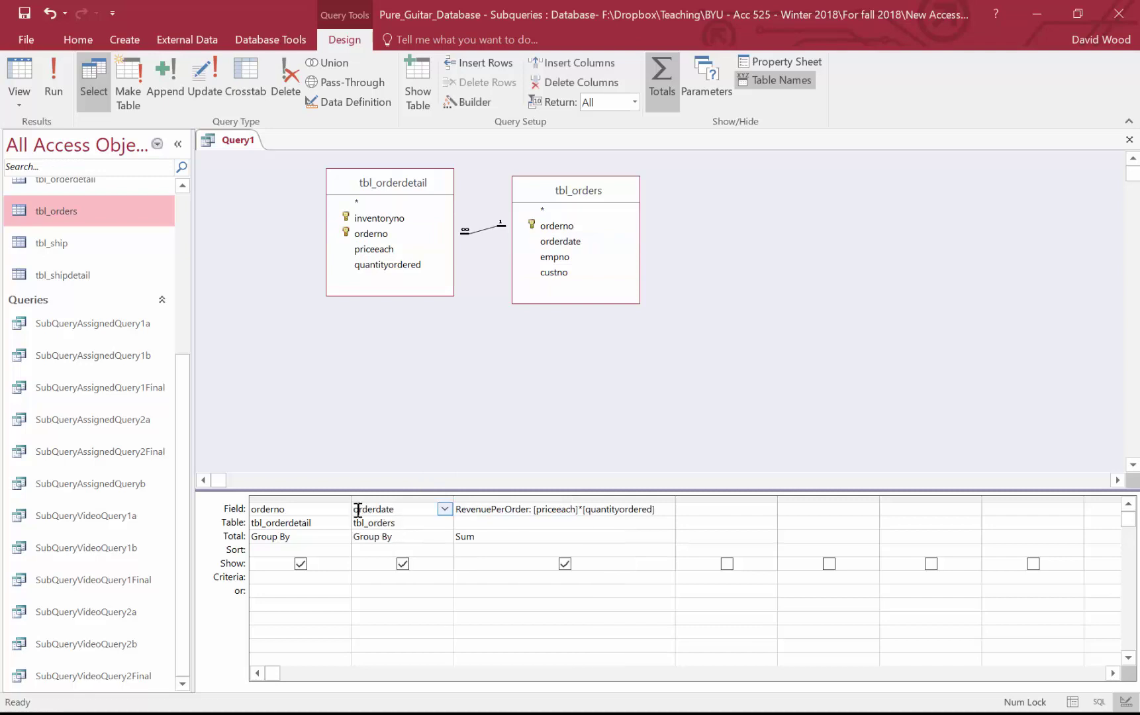
type("Year: (year(")
key("End")
type(")")
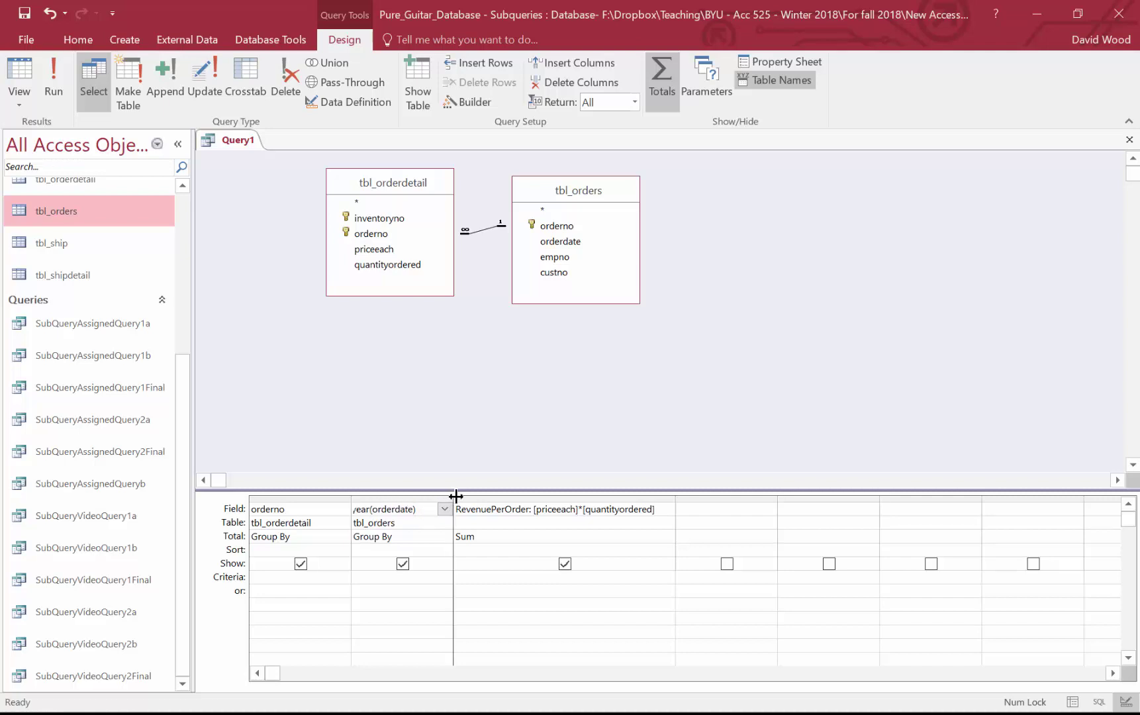
left_click_drag(454, 497, 486, 496)
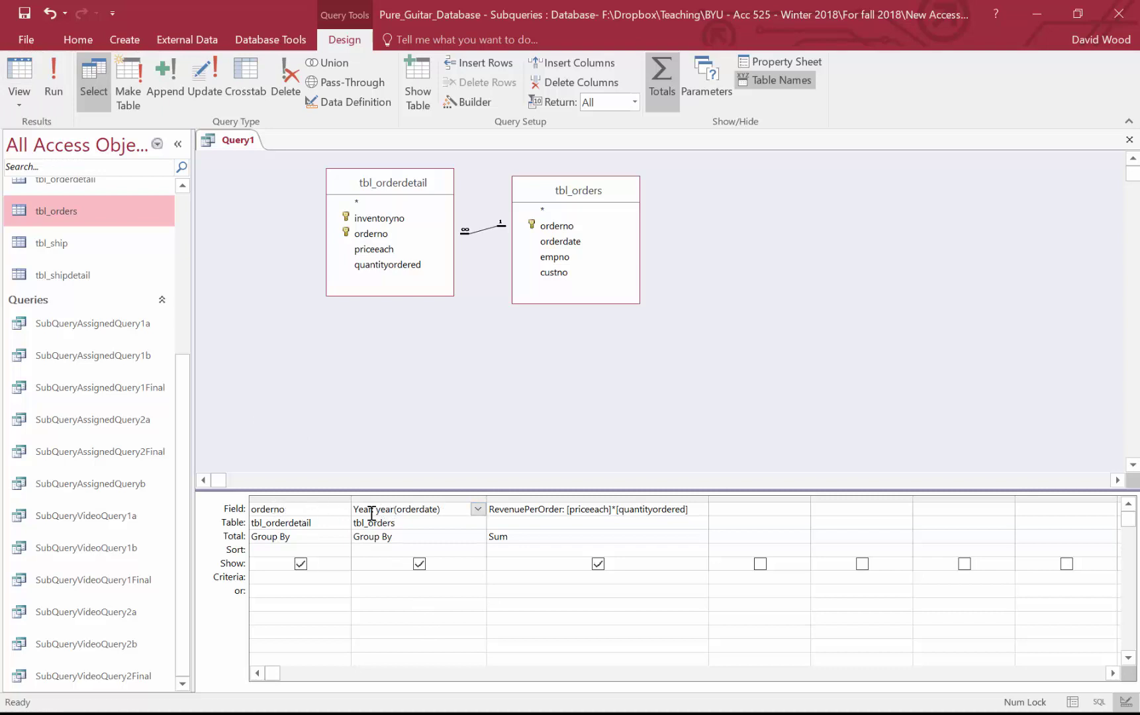
Run the query to see orders by year, then save it as 1qry
left_click(38, 79)
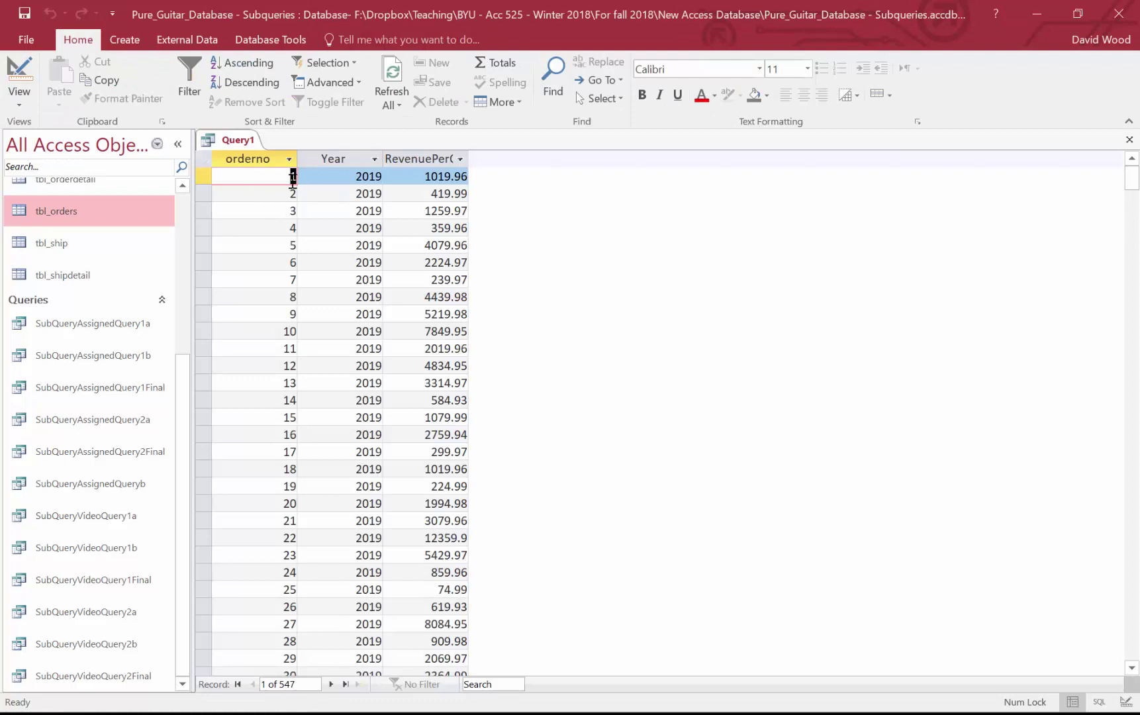
left_click(20, 73)
key("ctrl+s")
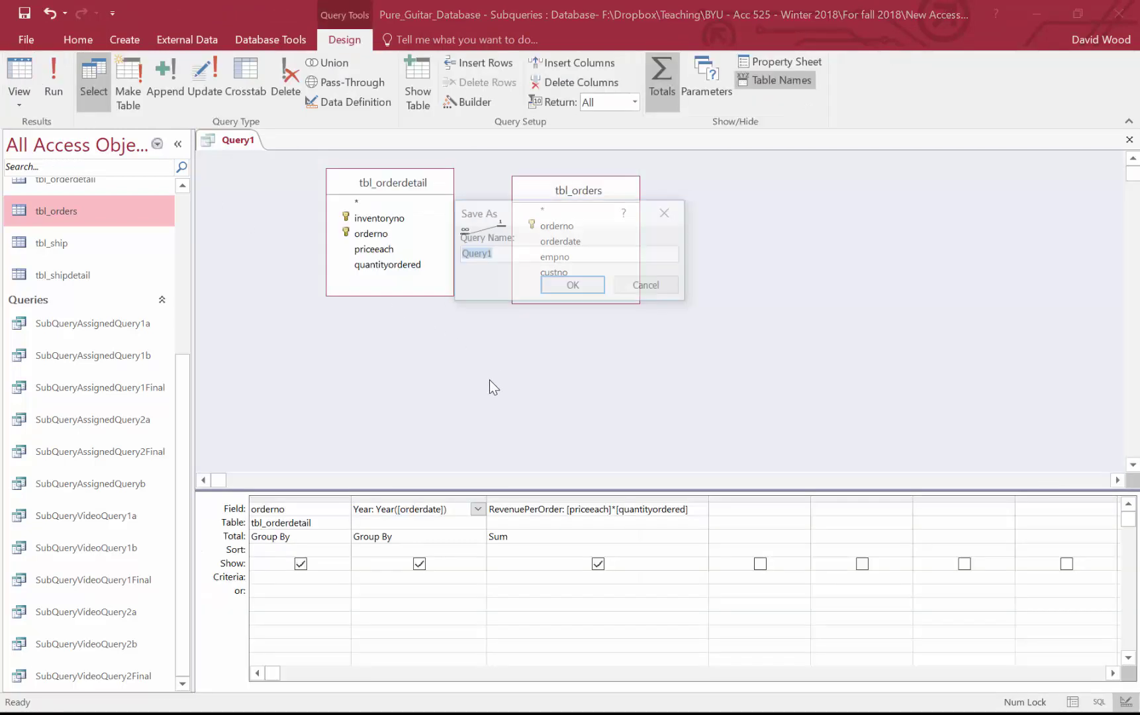
type("1qry")
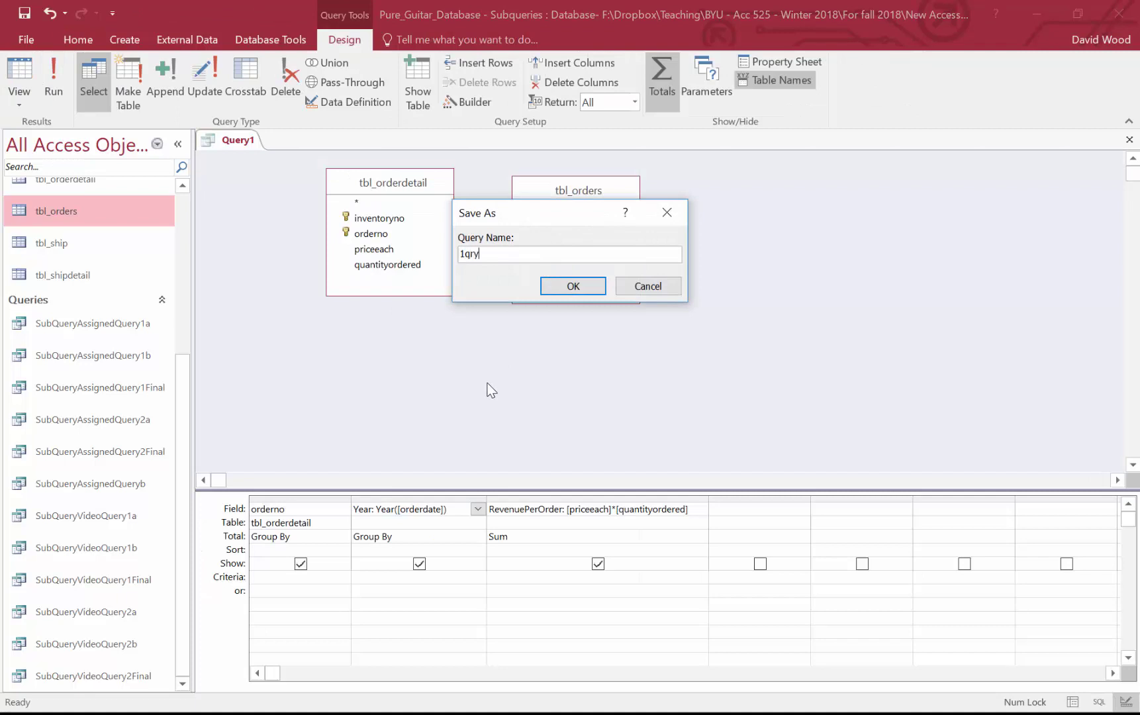
left_click(572, 285)
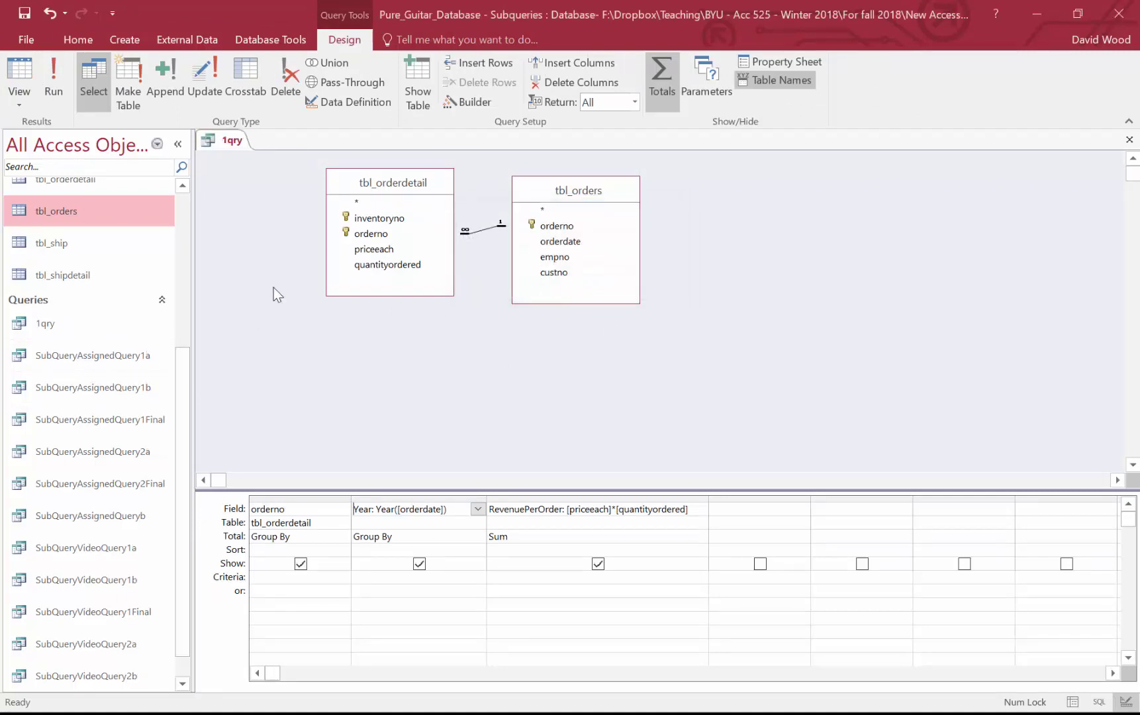
left_click(54, 78)
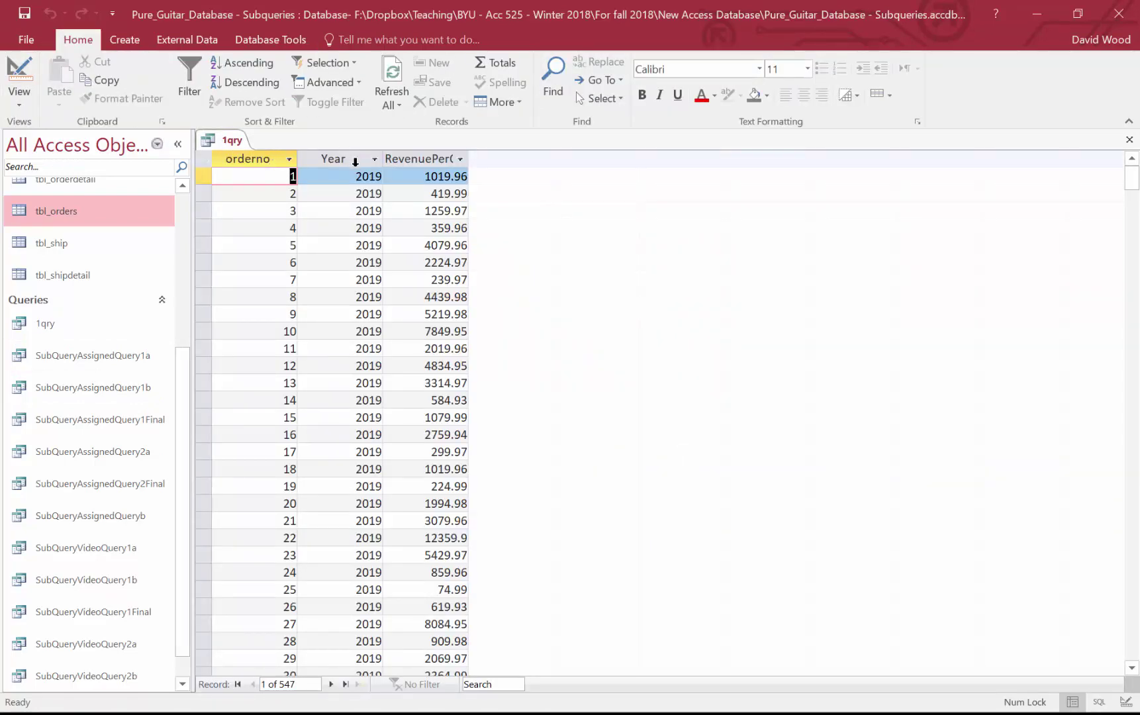
left_click(34, 67)
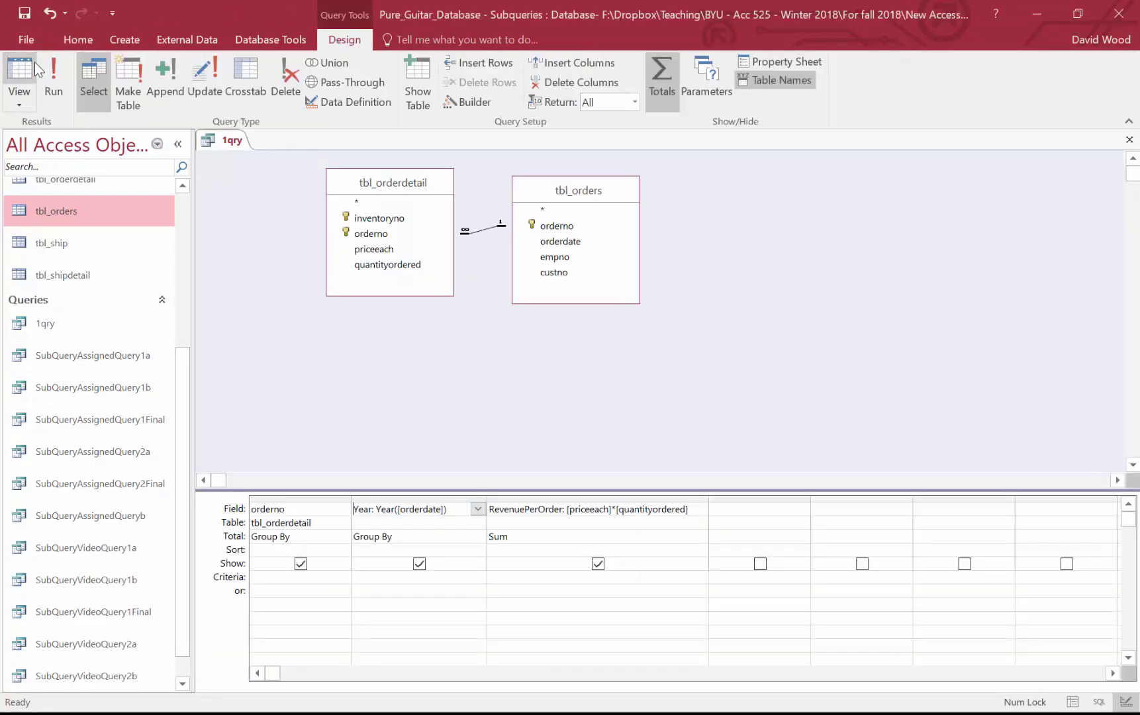
left_click(124, 40)
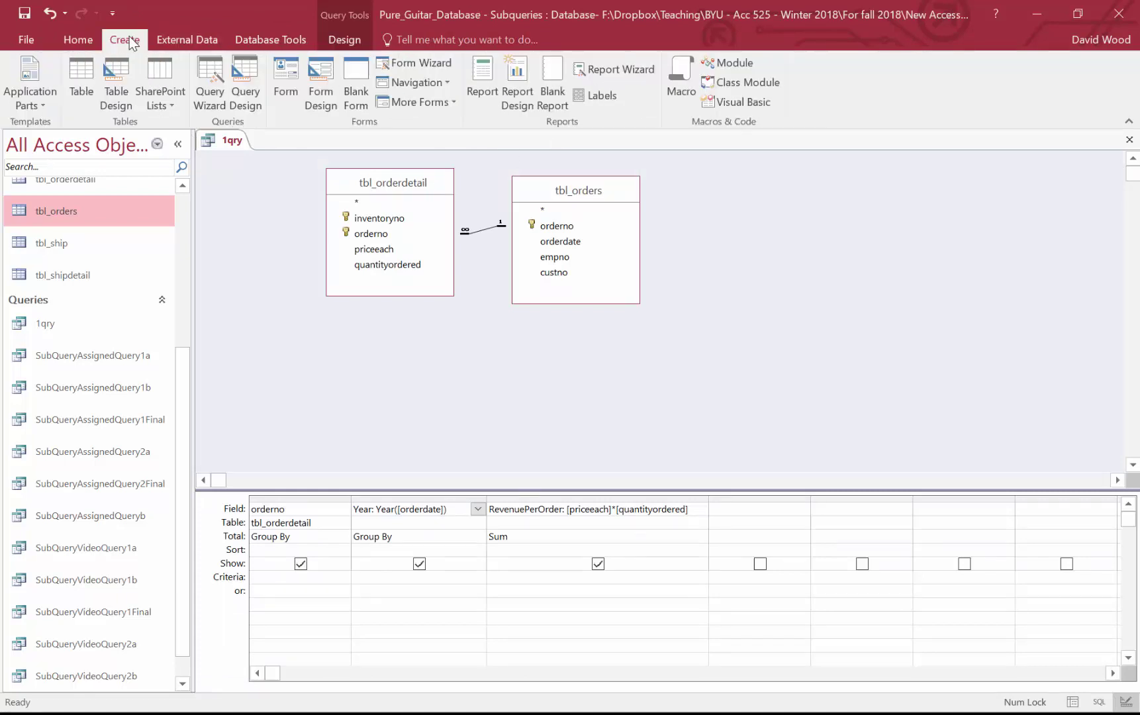
Create a new query on 1qry that averages RevenuePerOrder using the Avg total
left_click(246, 79)
left_click(697, 280)
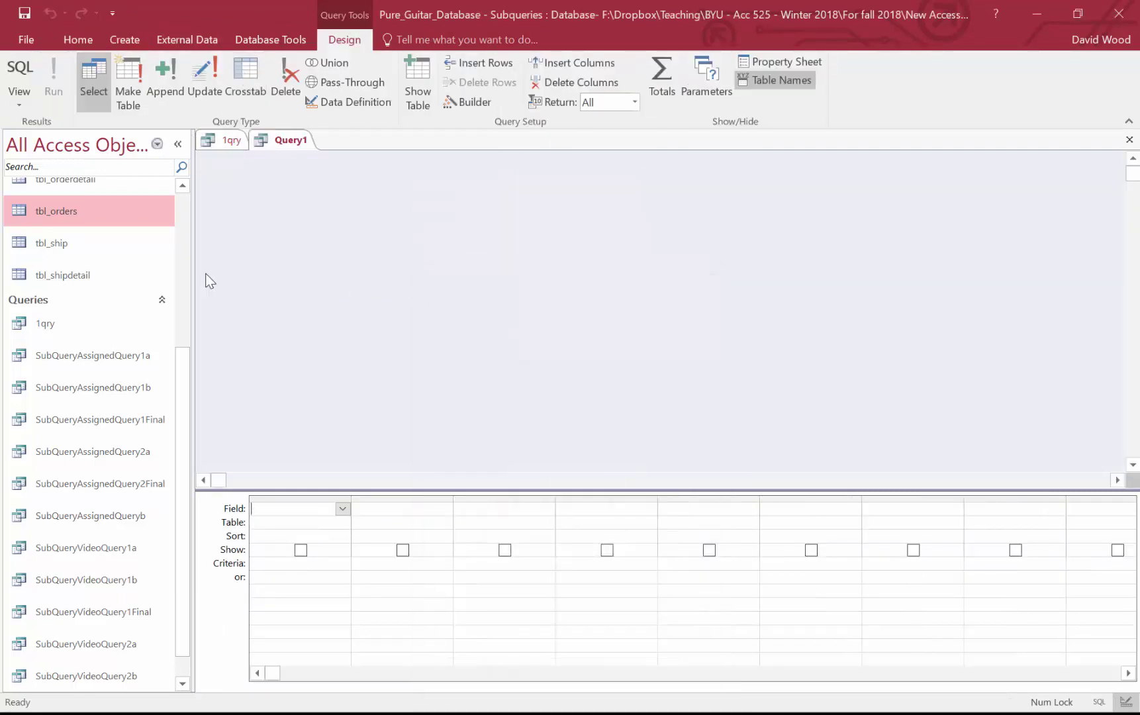
left_click_drag(51, 325, 298, 224)
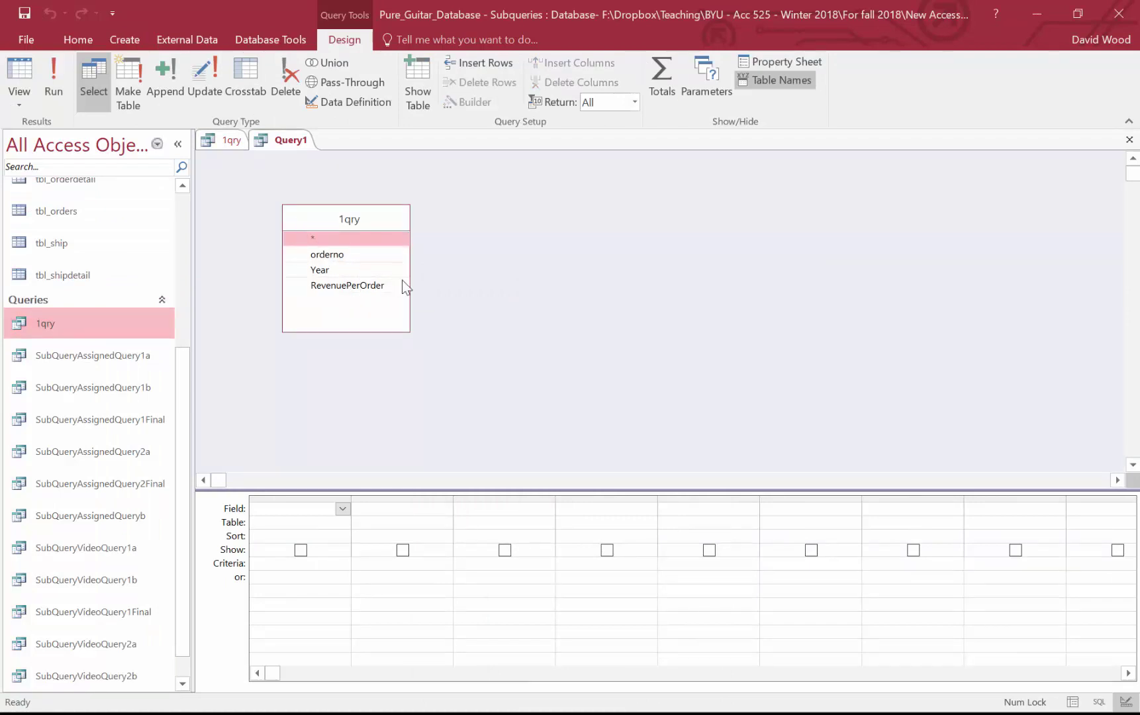
double_click(347, 292)
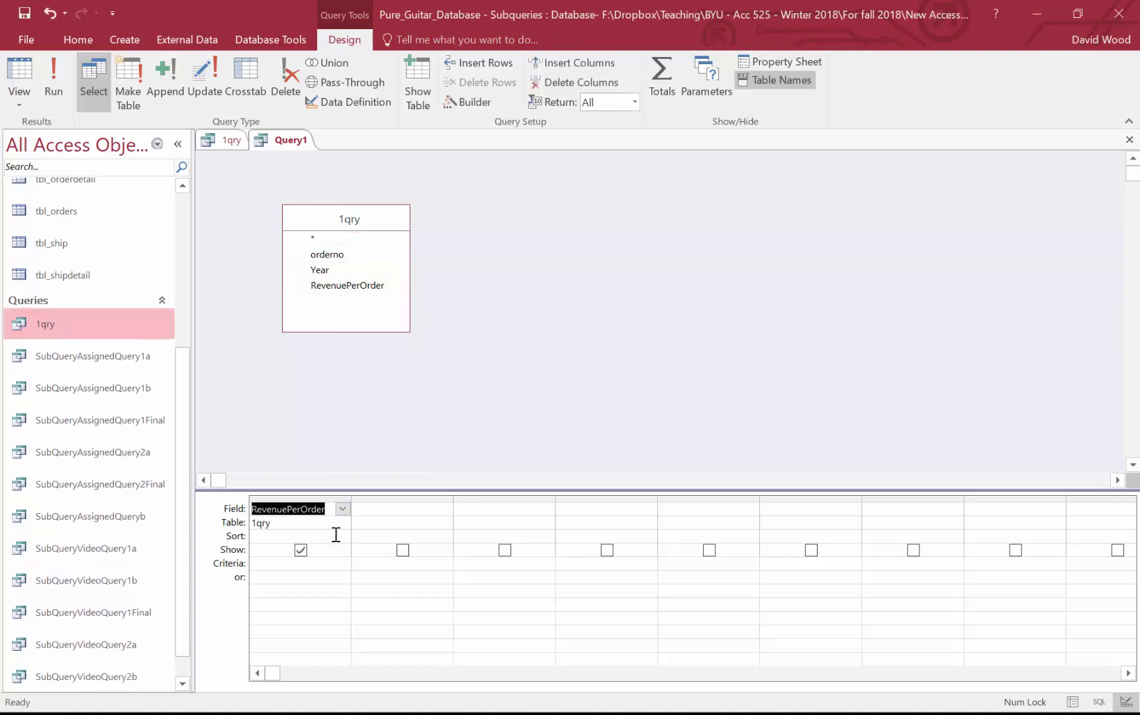
left_click(662, 78)
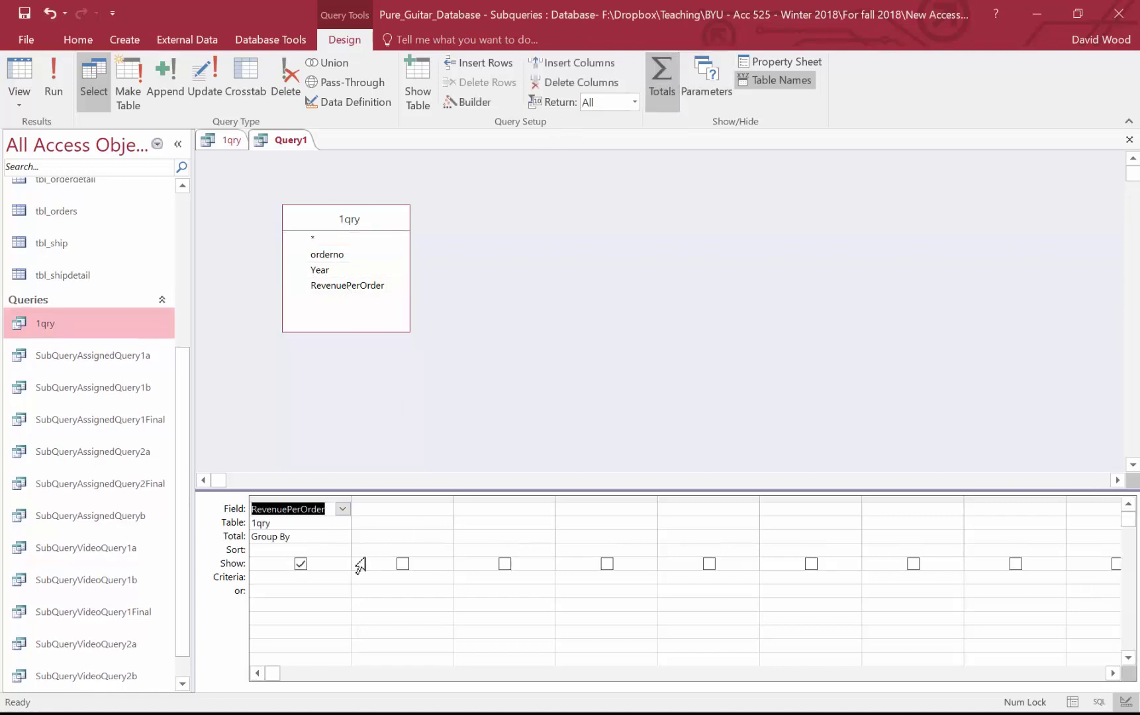
left_click(345, 536)
left_click(292, 577)
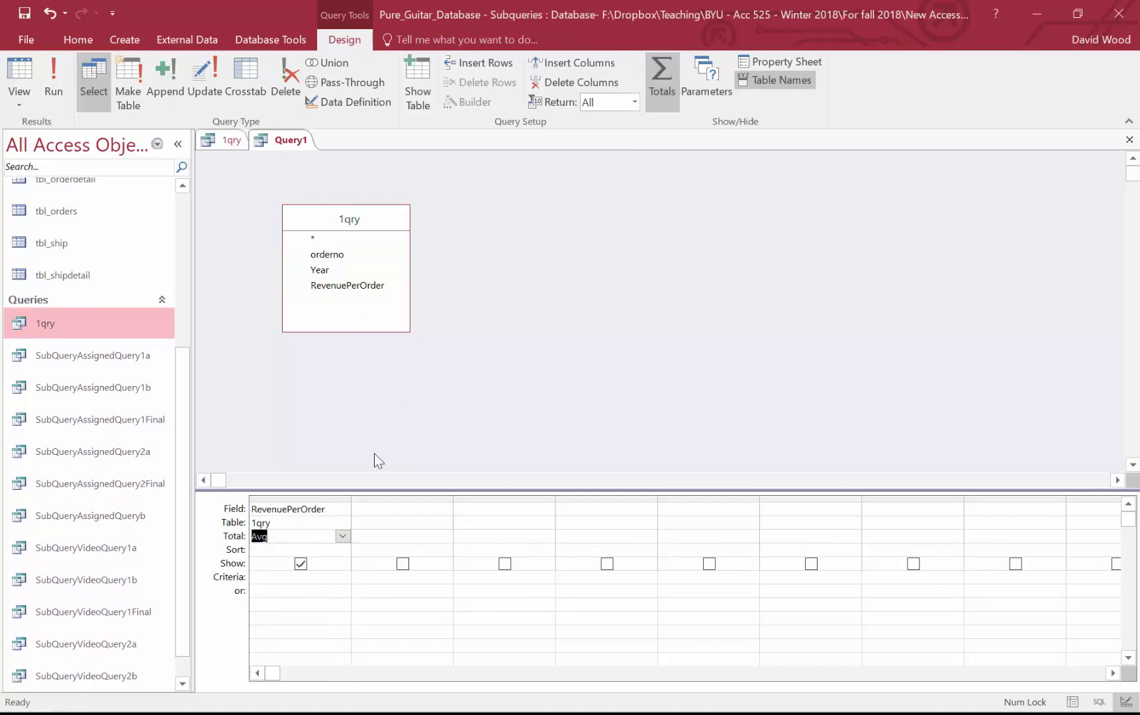
left_click(30, 78)
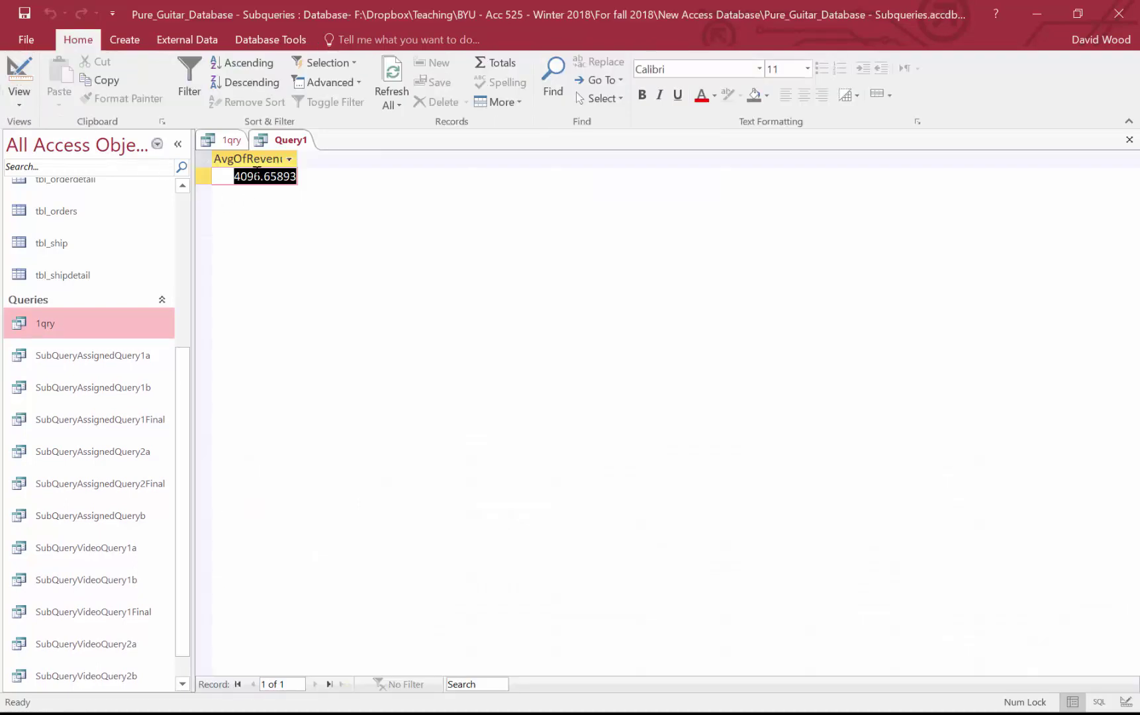
left_click(19, 76)
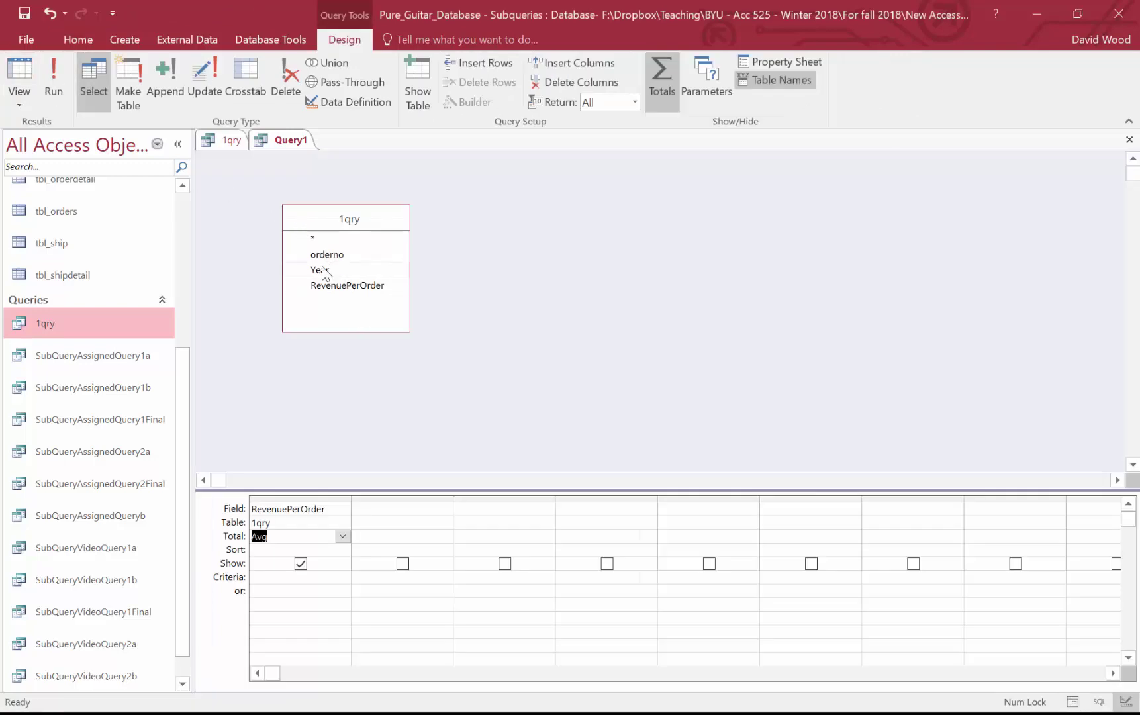
Group the average by Year (2019: 3215.541, 2020: 2978.89, 2021: 5241.09) and save as 2qry
left_click_drag(321, 270, 292, 523)
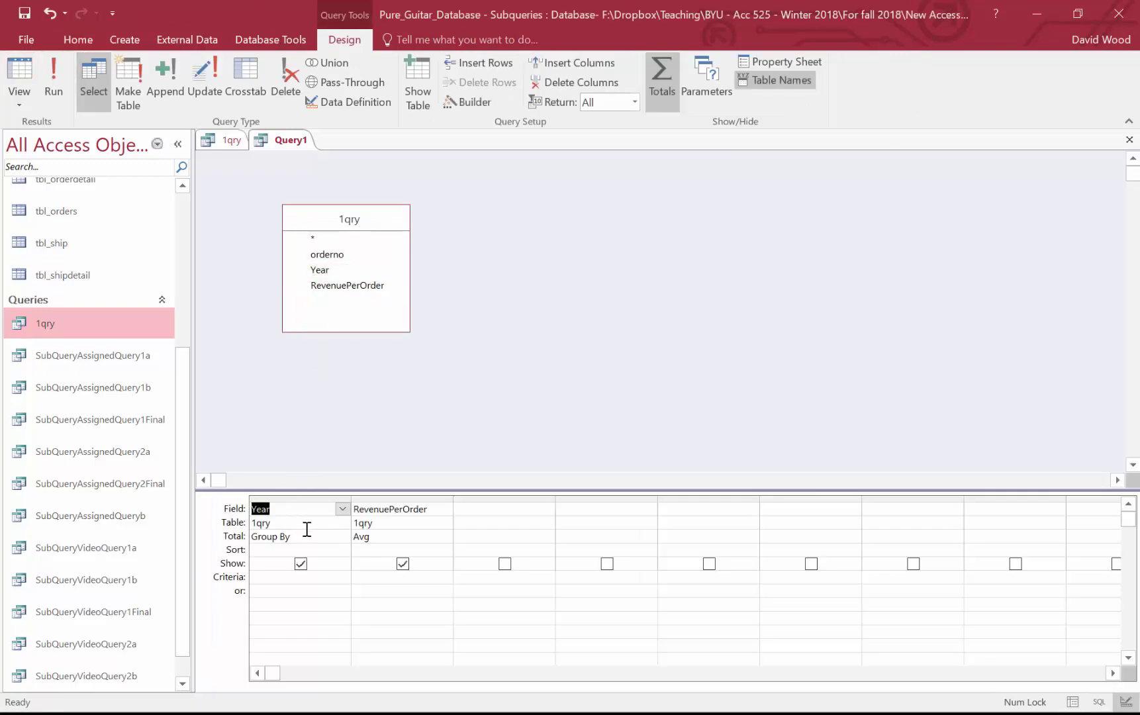
left_click(17, 78)
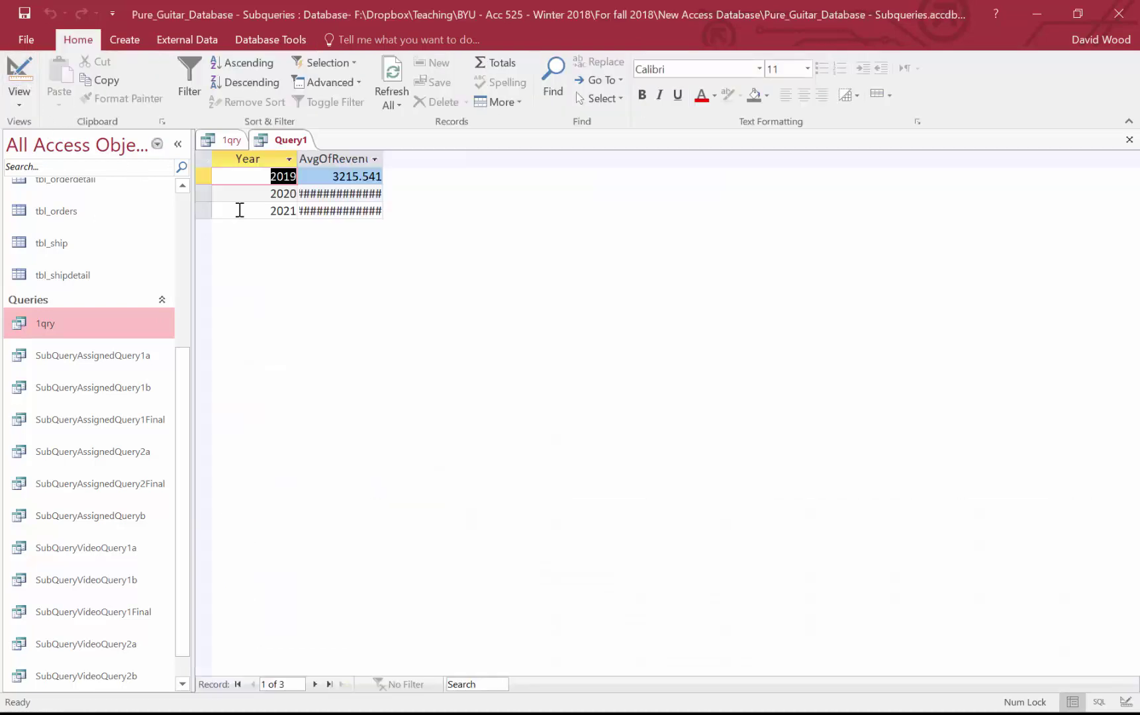
left_click_drag(382, 158, 420, 159)
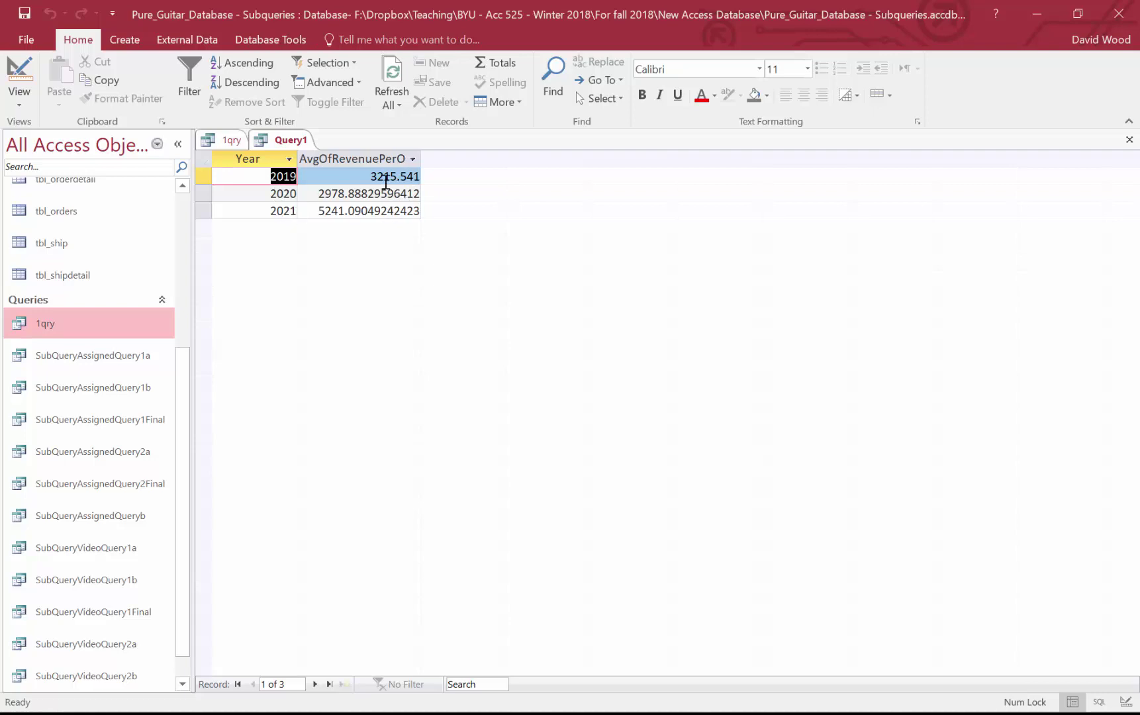
left_click(26, 74)
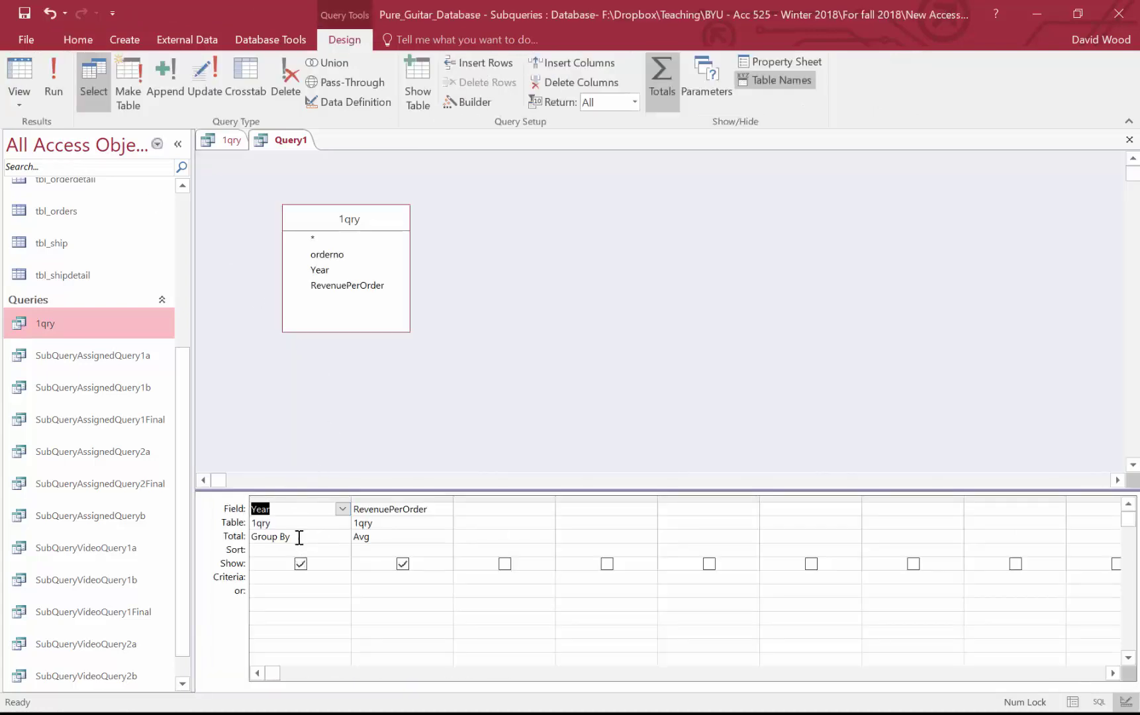
key("ctrl+s")
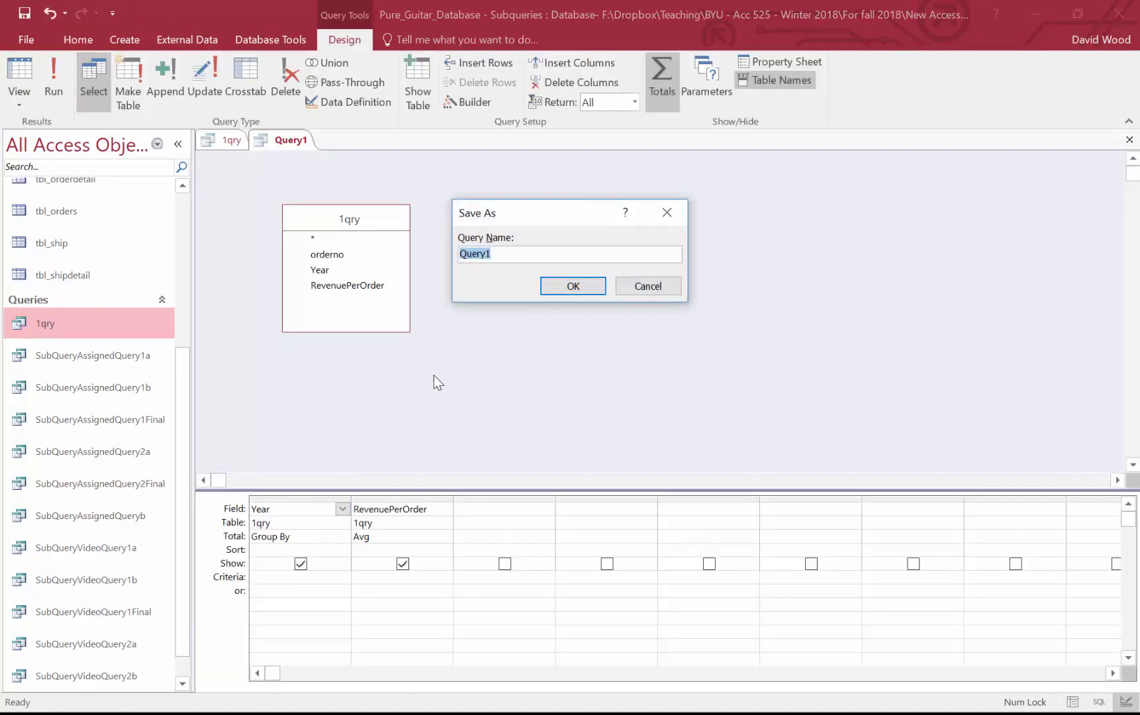
type("2qry")
key("Return")
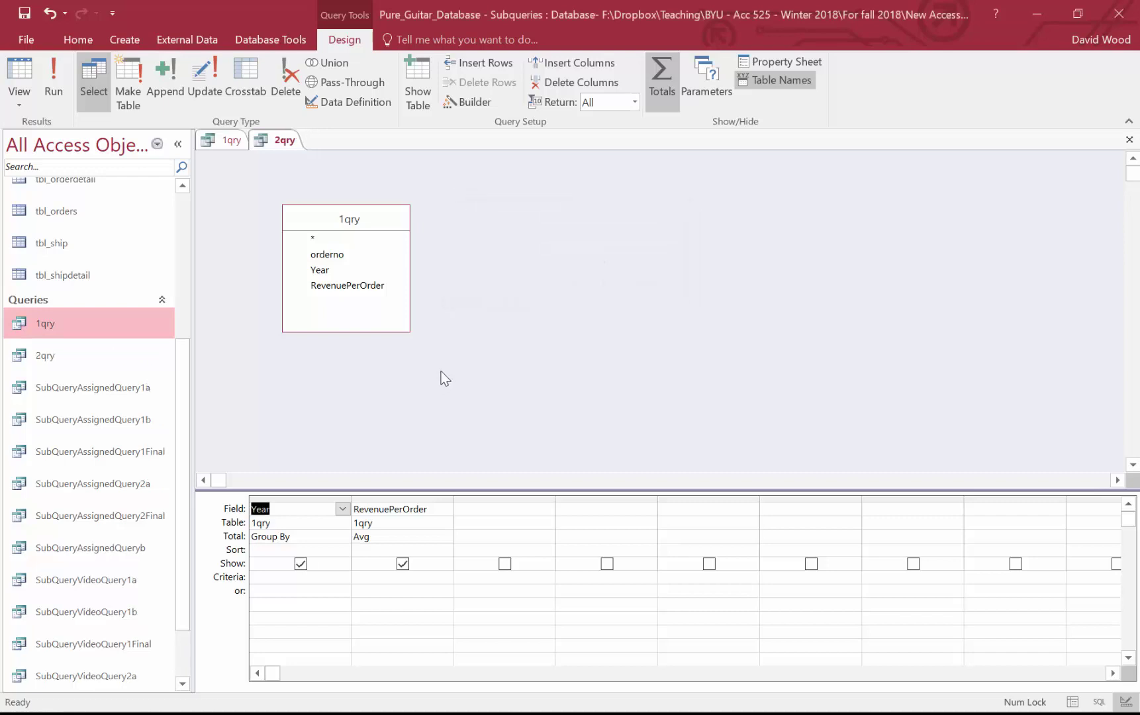
Create a blank design query with 1qry and 2qry dragged onto the canvas as sources
left_click(135, 40)
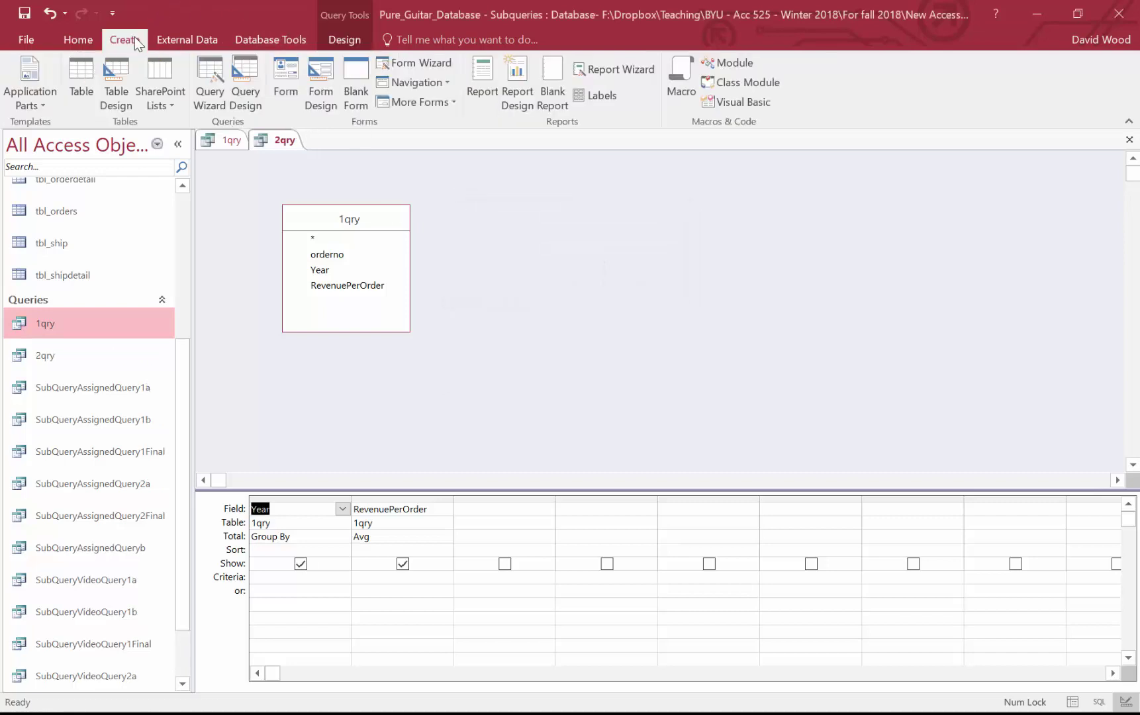
left_click(246, 73)
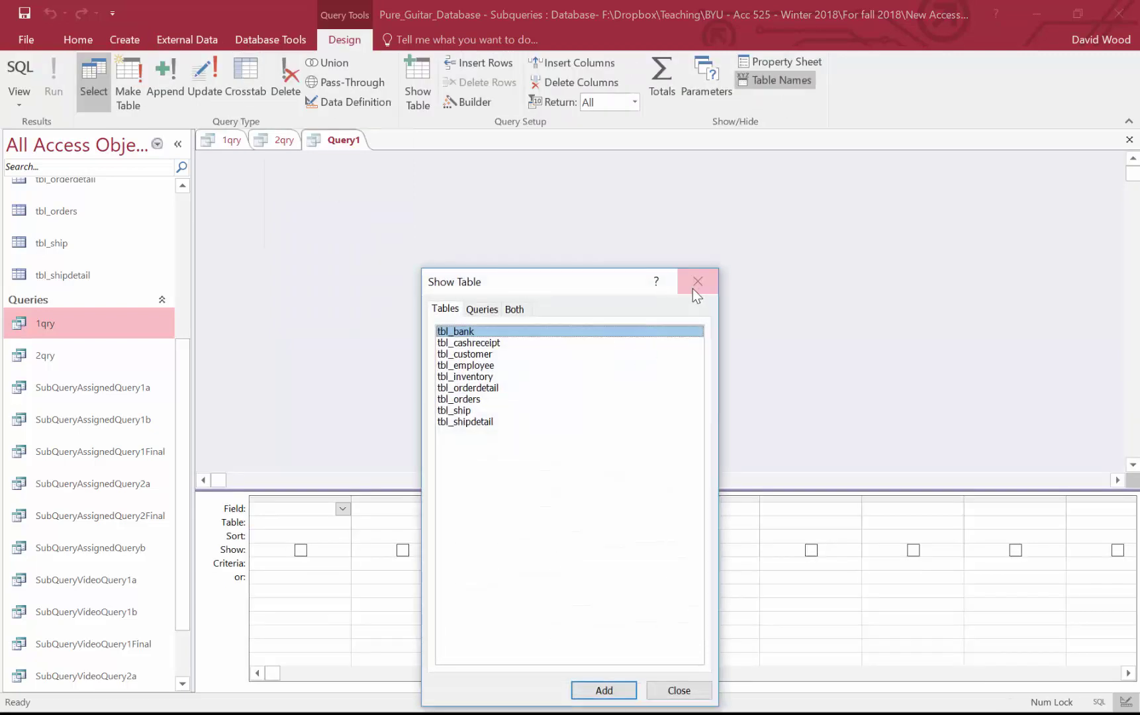
left_click(695, 284)
left_click_drag(16, 329, 274, 239)
left_click_drag(89, 351, 471, 232)
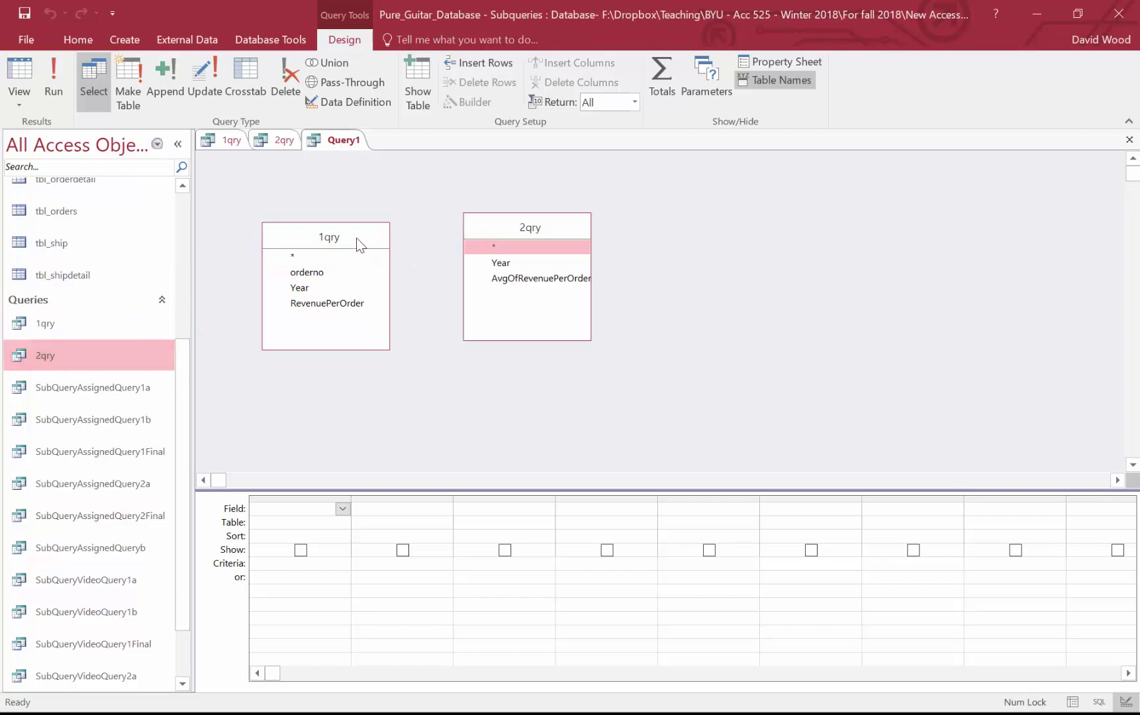
left_click_drag(356, 237, 343, 196)
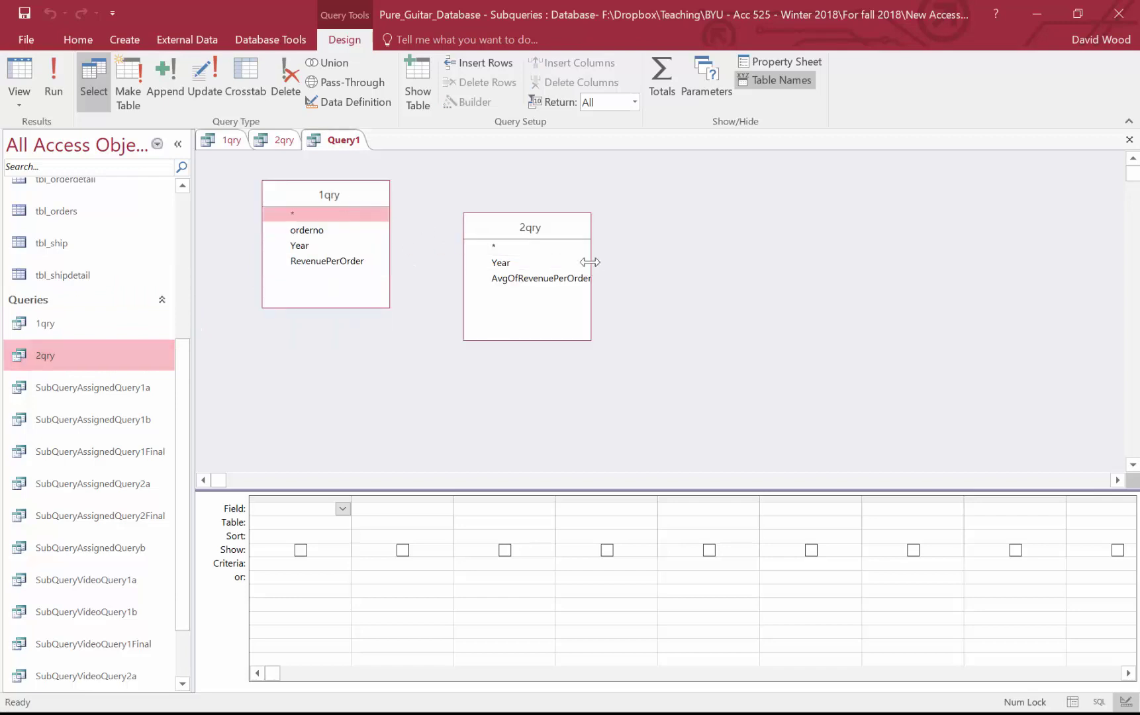
Widen the 2qry field list beside 1qry and compare both queries' datasheets before returning to Query1
left_click_drag(590, 262, 638, 262)
left_click_drag(528, 230, 491, 201)
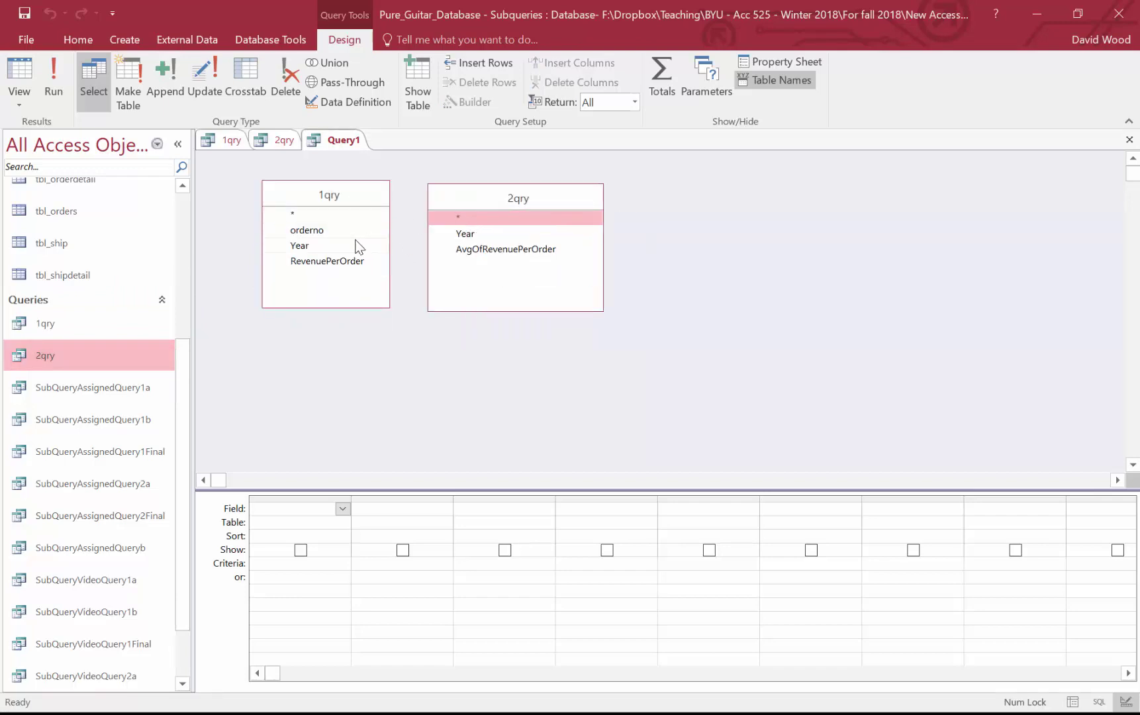
left_click(276, 142)
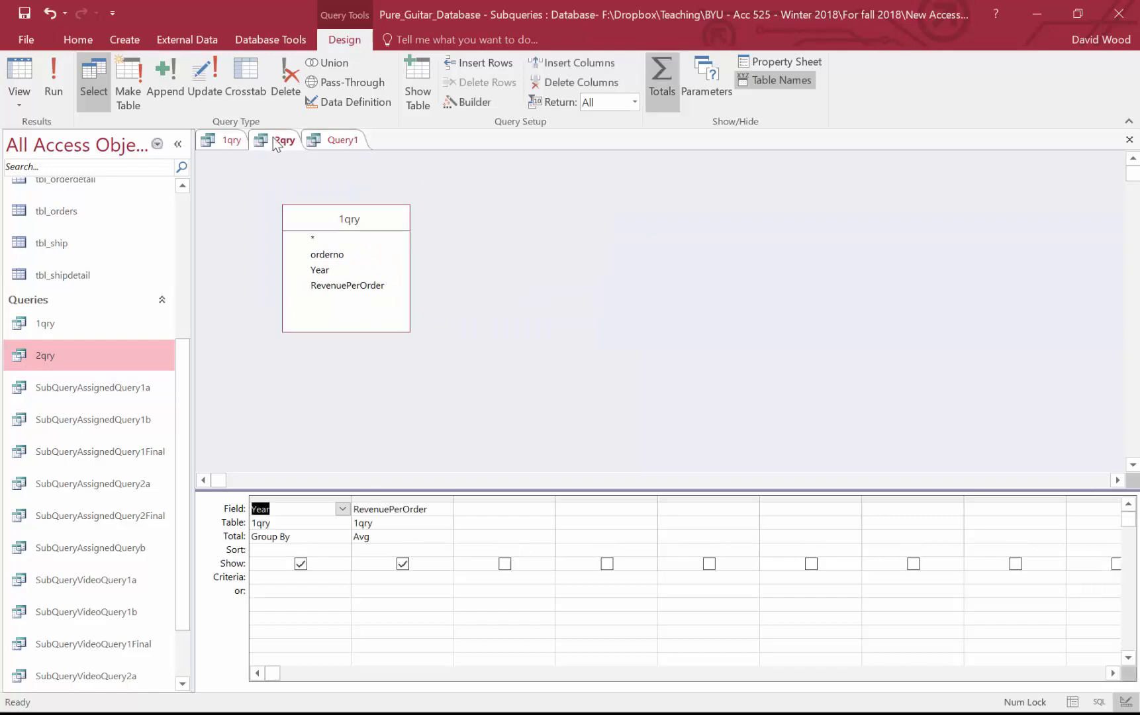
left_click(20, 73)
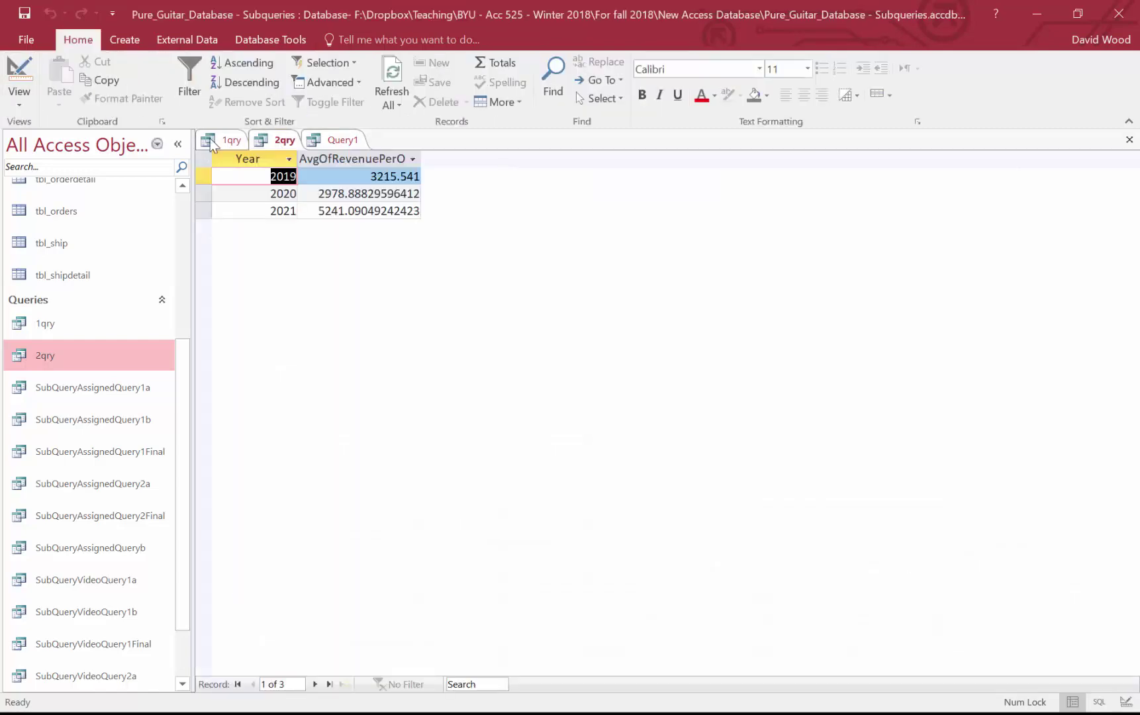
left_click(225, 141)
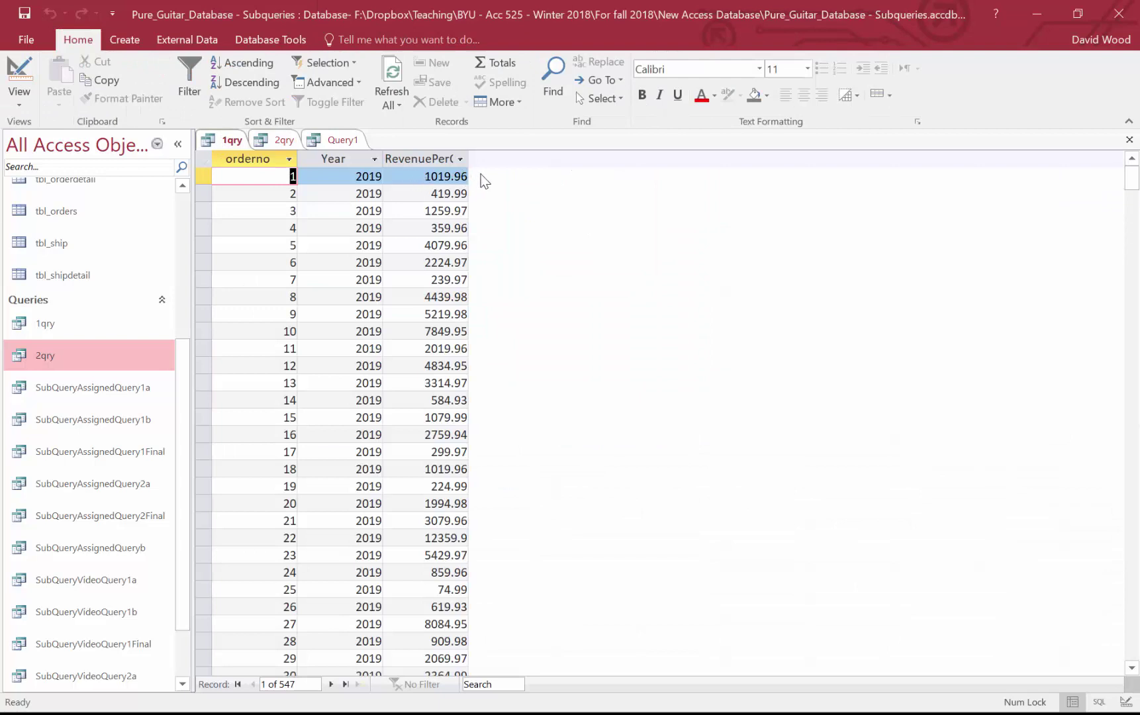
left_click(275, 140)
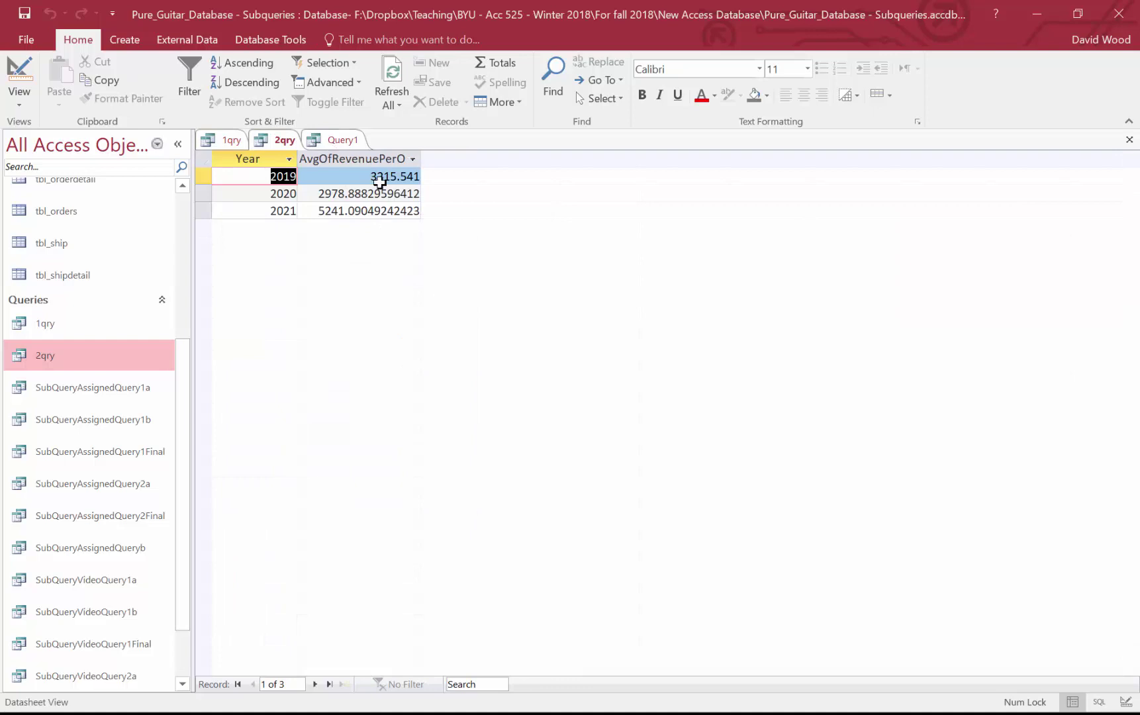
left_click(230, 141)
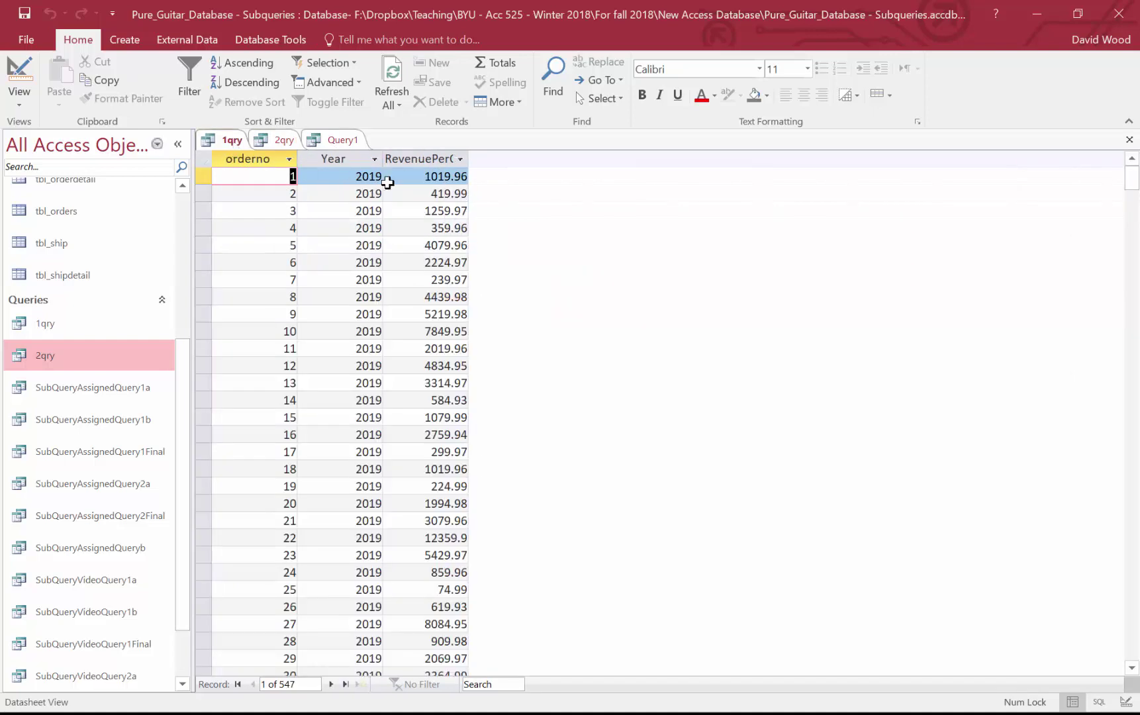
left_click(284, 141)
left_click(326, 139)
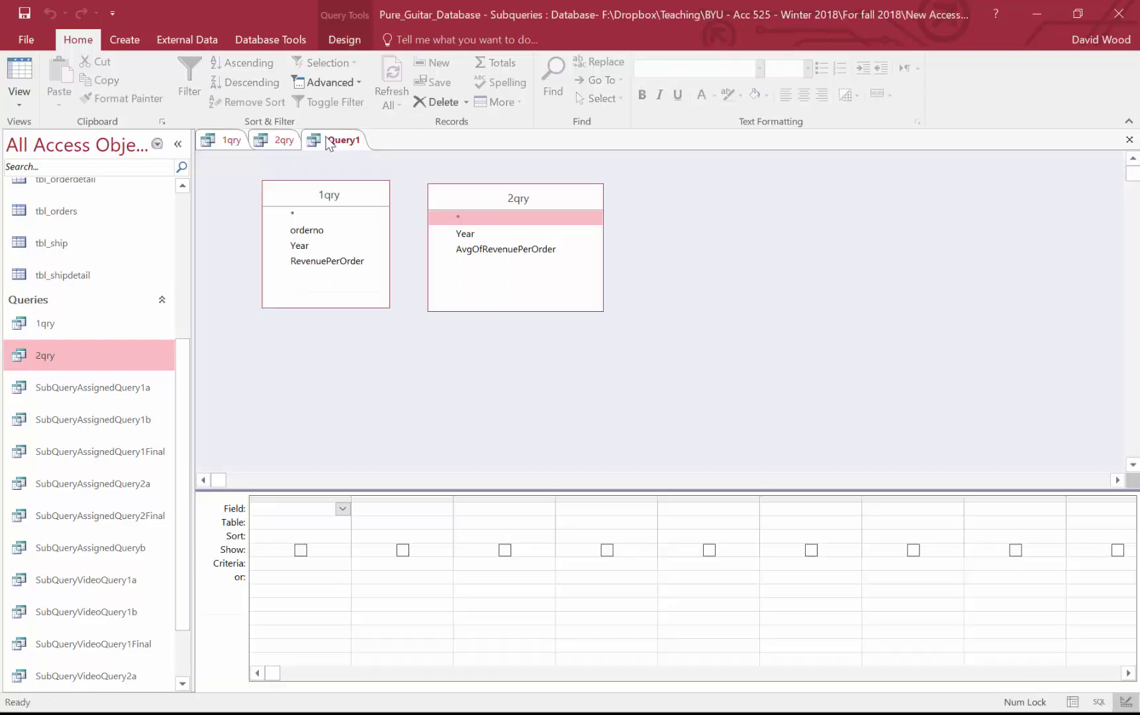
Add orderno, Year, RevenuePerOrder and AvgOfRevenuePerOrder to Query1 and run it, yielding 1641 unjoined rows
double_click(319, 229)
double_click(326, 260)
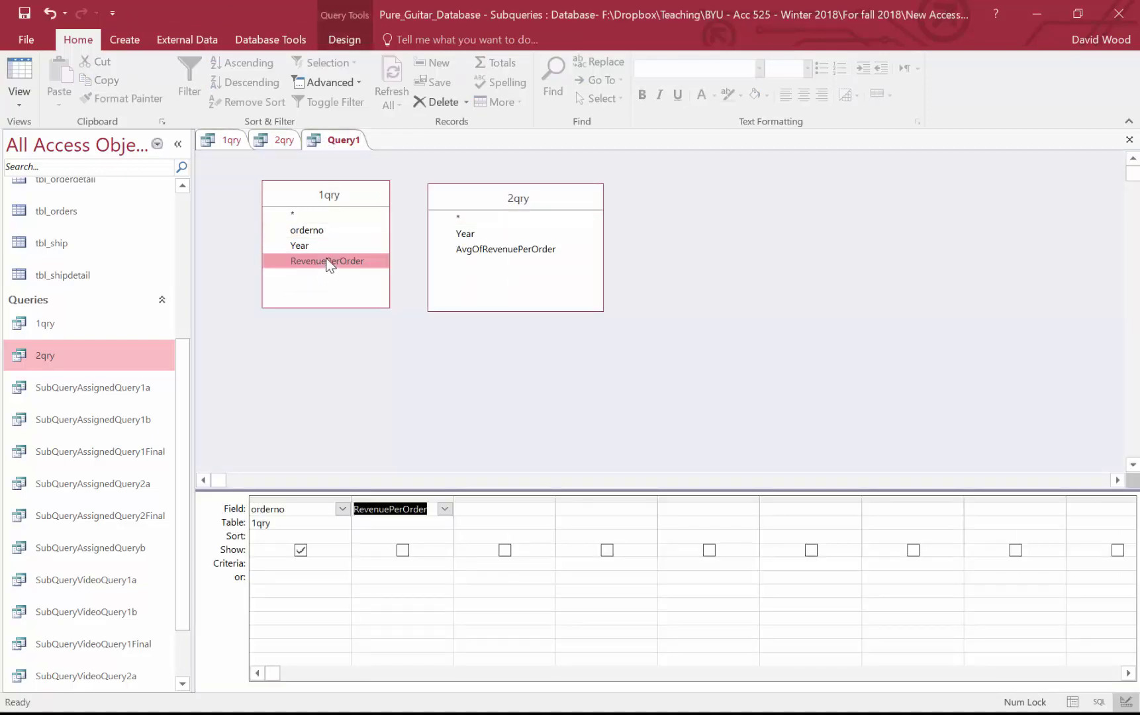
double_click(477, 249)
left_click(18, 74)
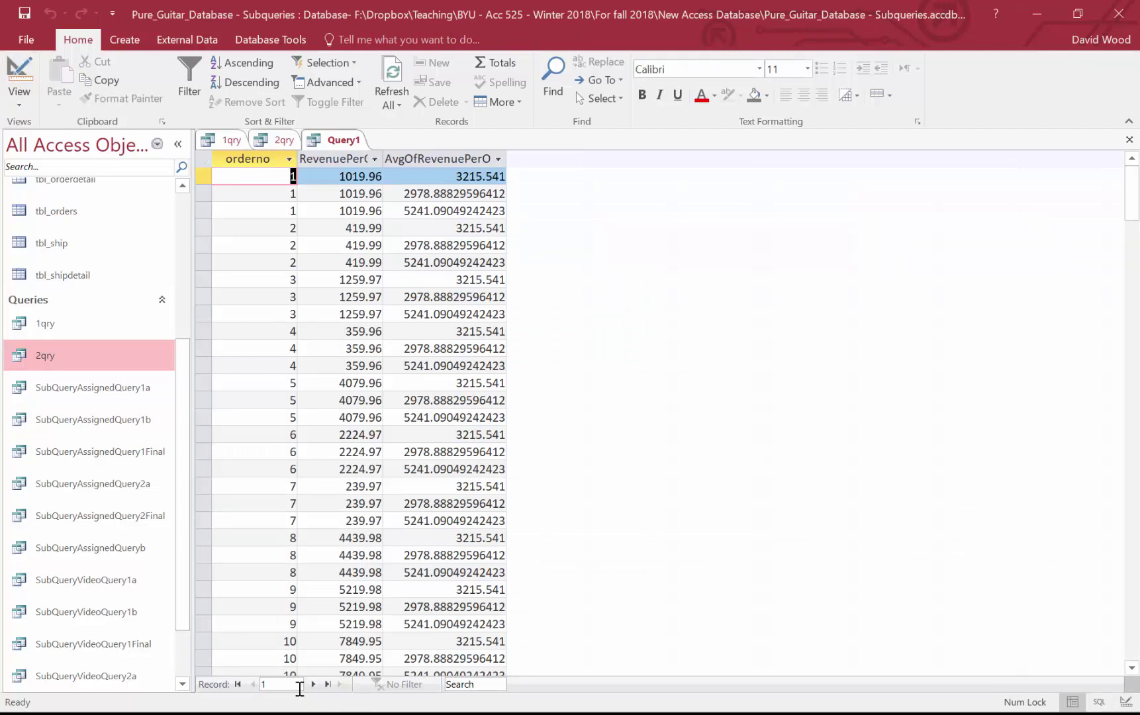
left_click(327, 683)
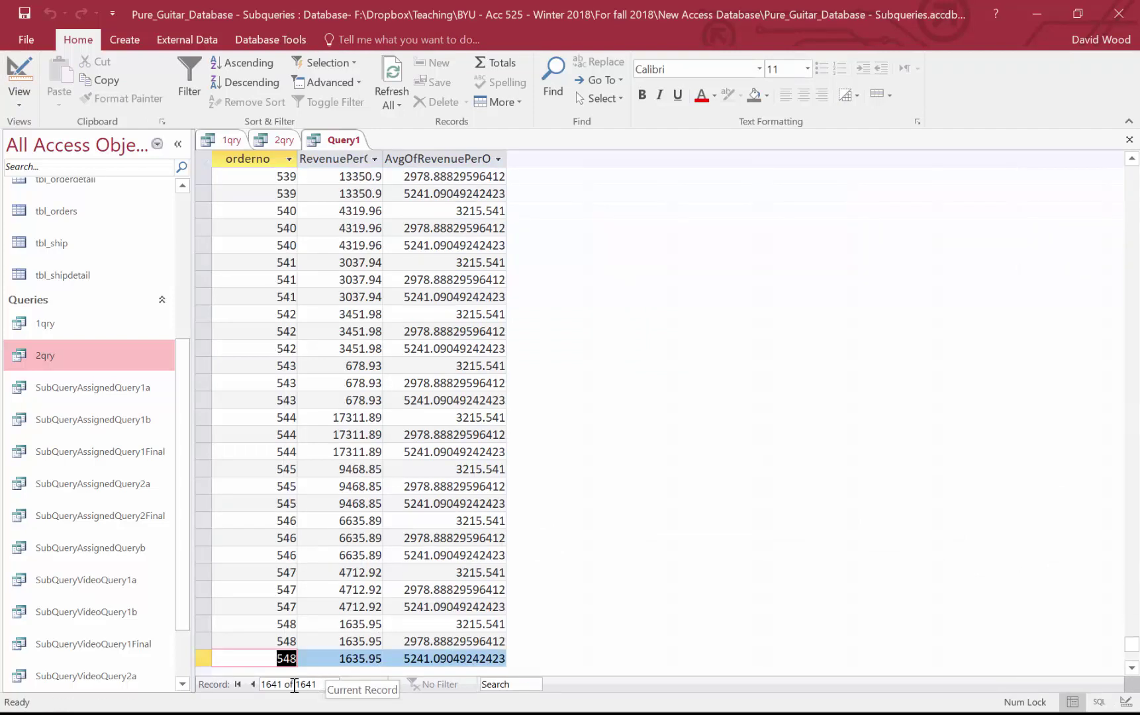
left_click(237, 684)
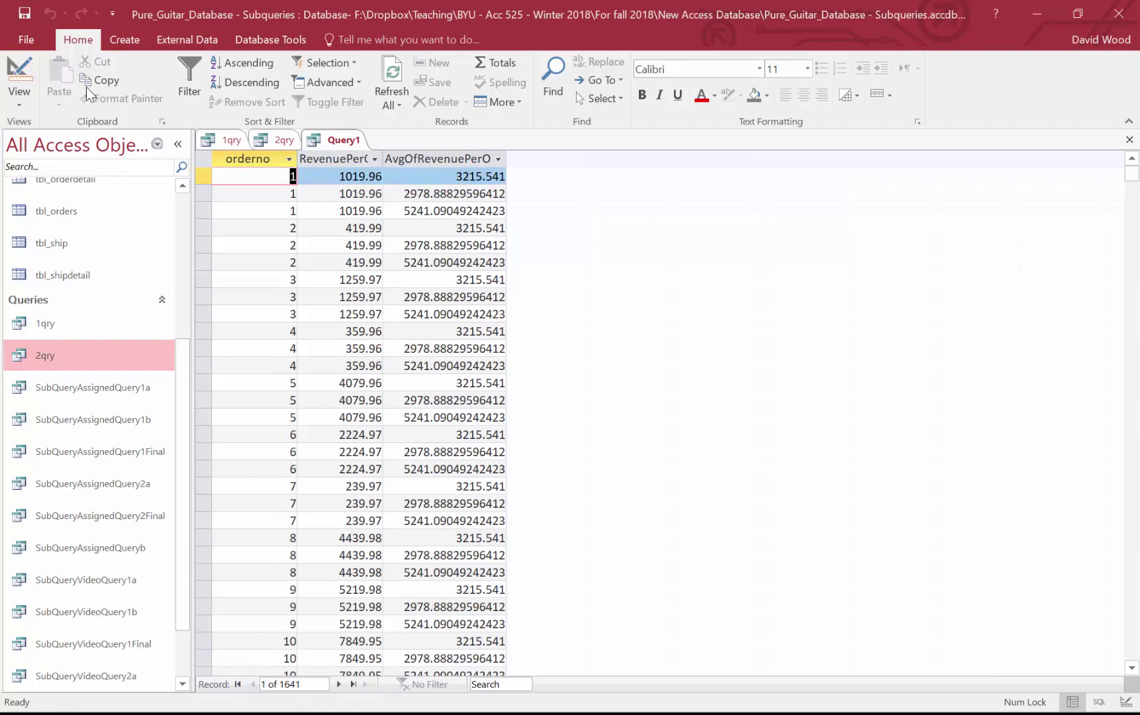
left_click(19, 78)
left_click_drag(317, 250, 381, 526)
left_click(19, 78)
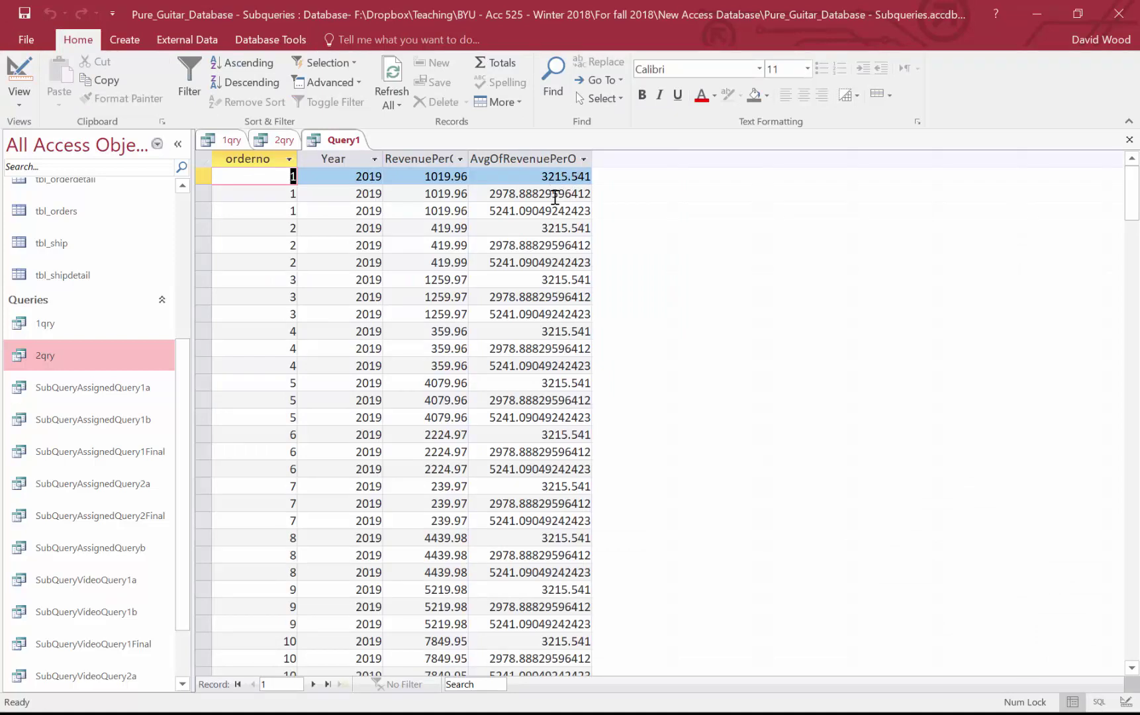
Remove the Year, RevenuePerOrder and average columns and join 1qry to 2qry on Year
left_click(29, 85)
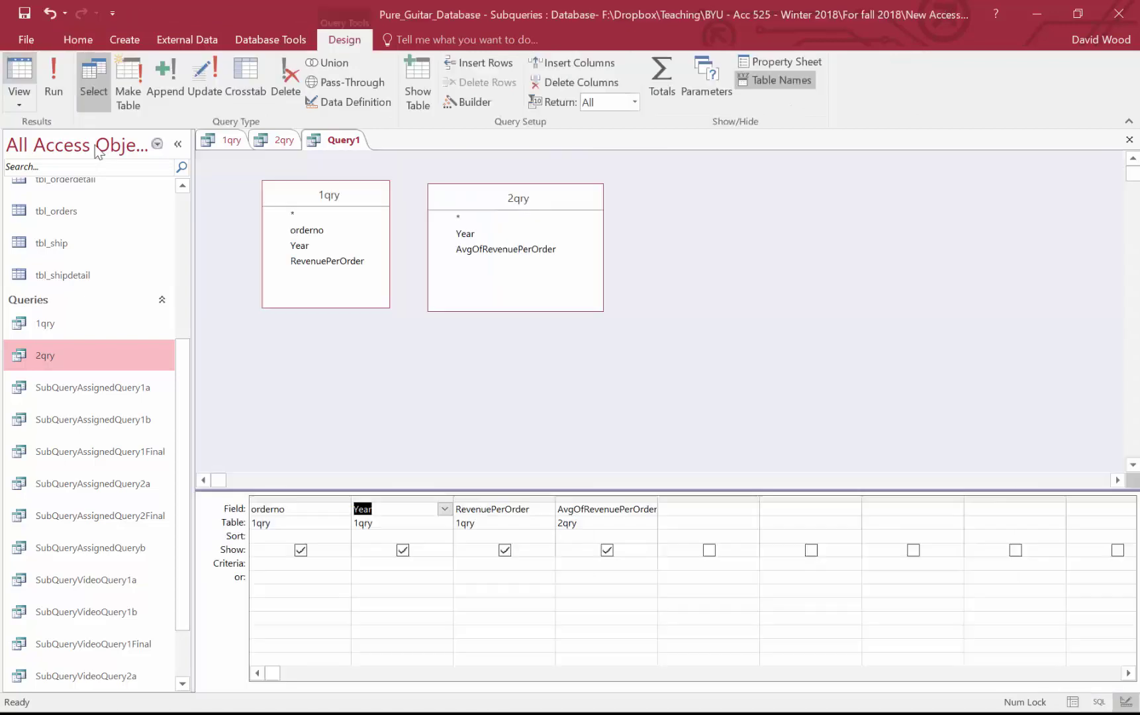
left_click(410, 500)
key("Delete")
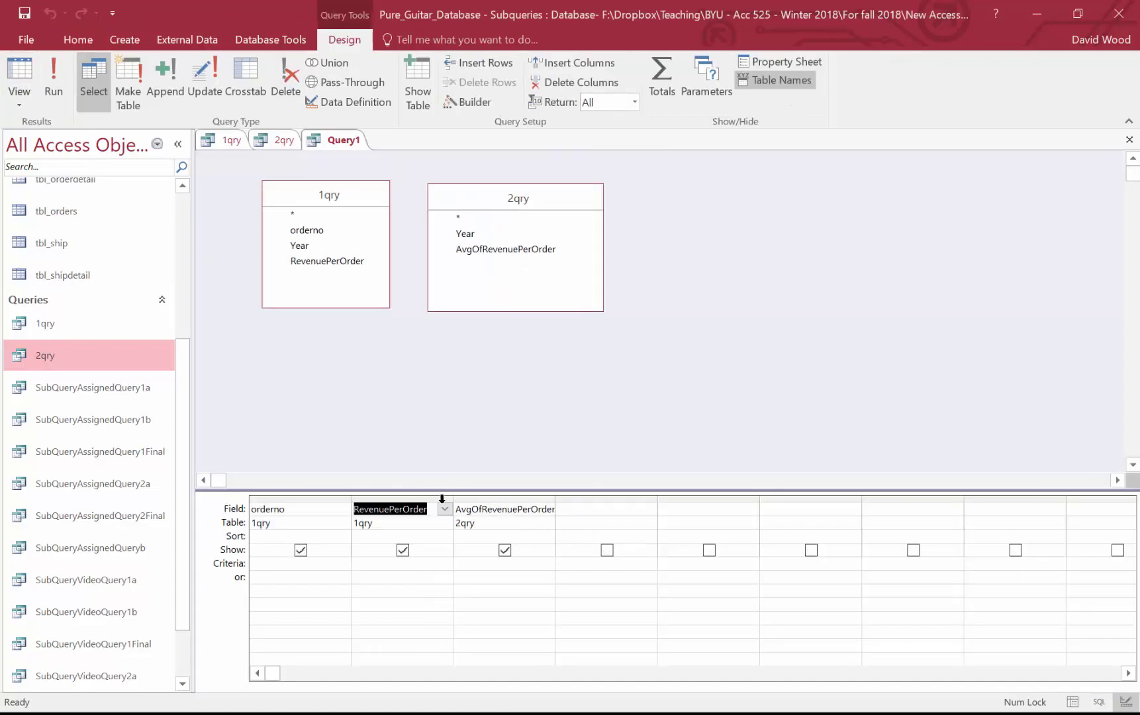
left_click(481, 498, "shift")
key("Delete")
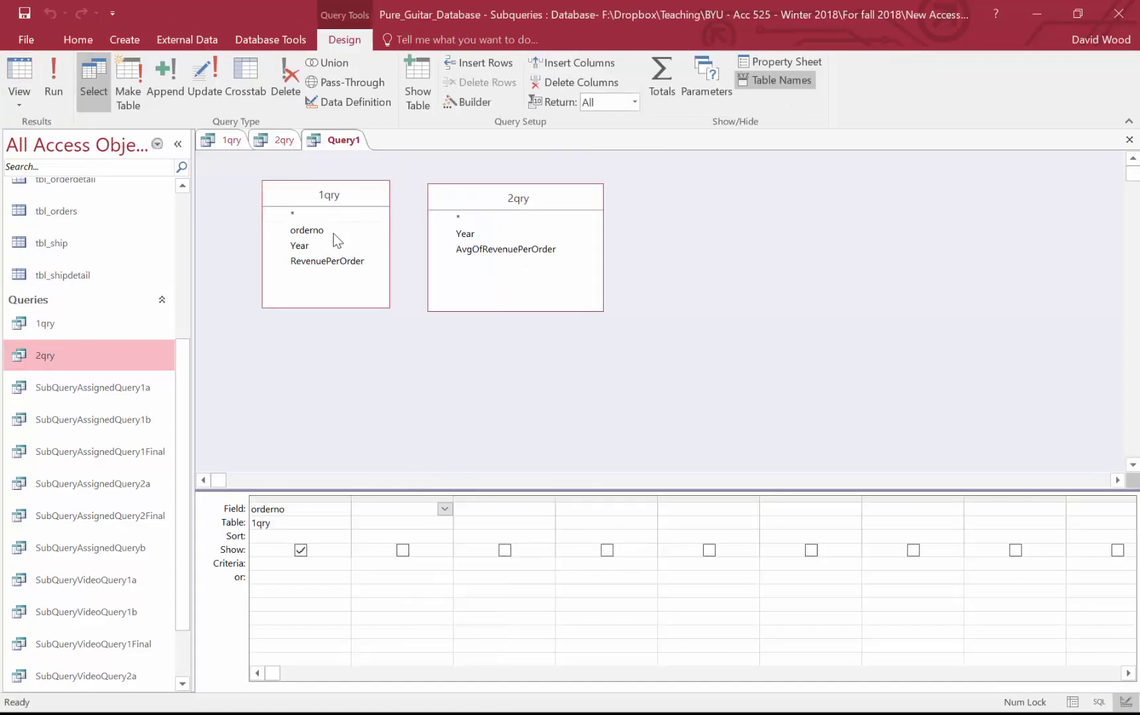
left_click_drag(328, 246, 460, 195)
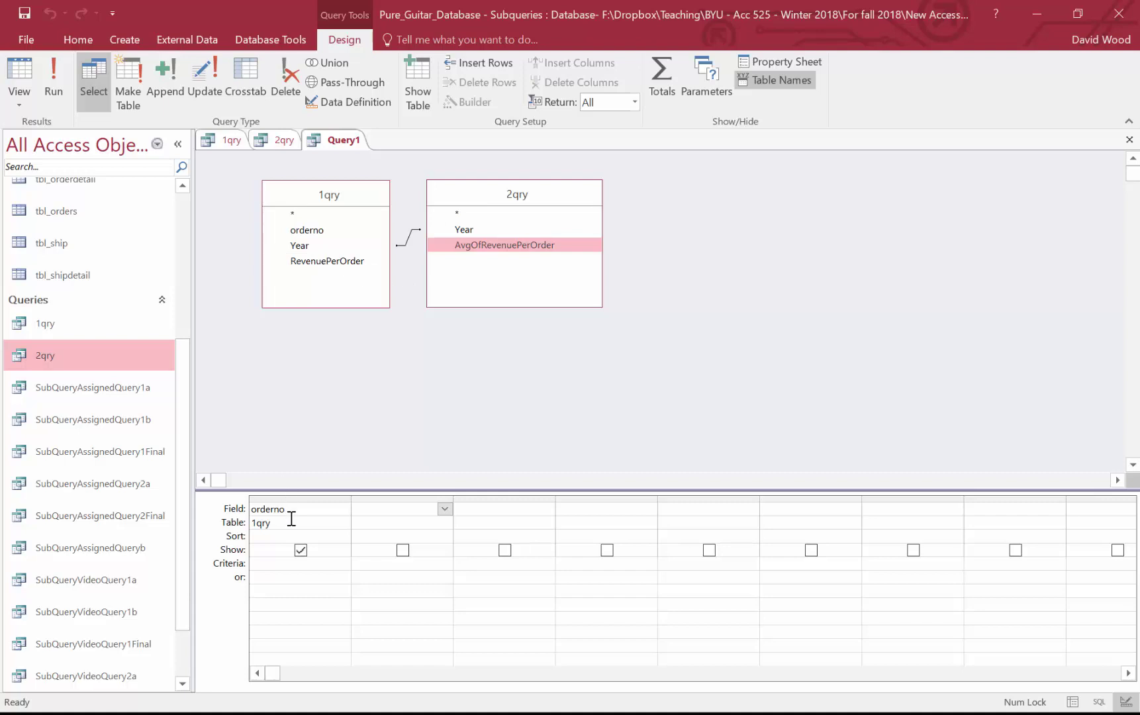
Re-add RevenuePerOrder, AvgOfRevenuePerOrder and Year as column two, then run and review each order's yearly average
double_click(326, 261)
double_click(483, 246)
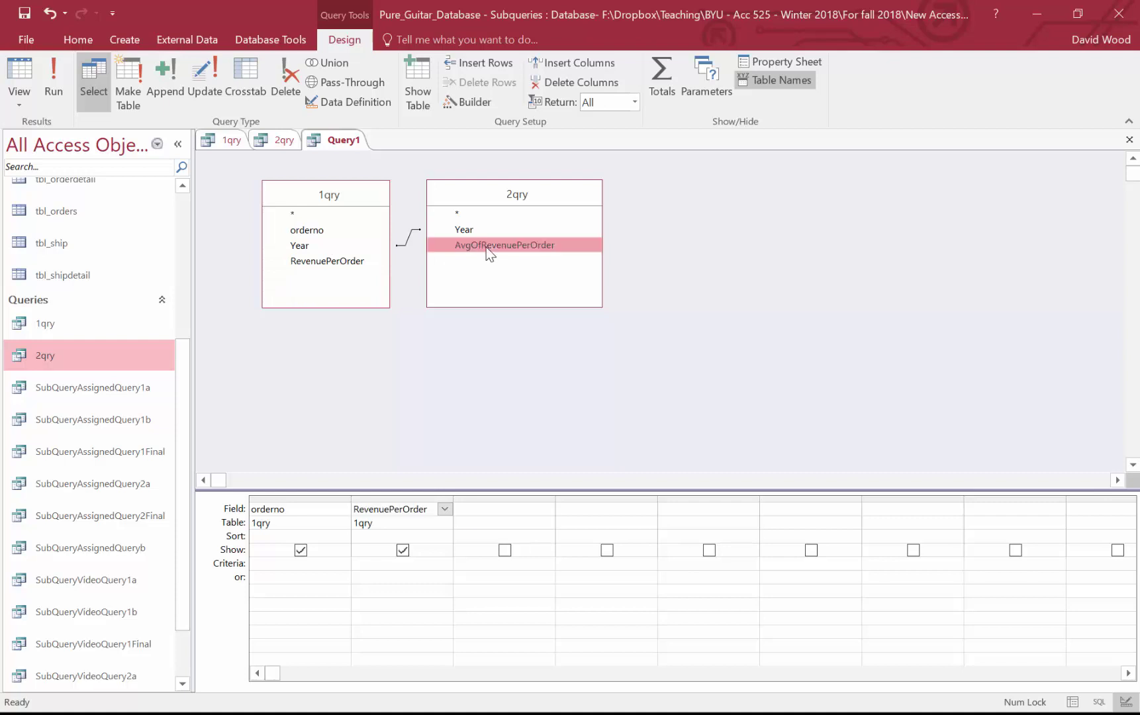
left_click(19, 73)
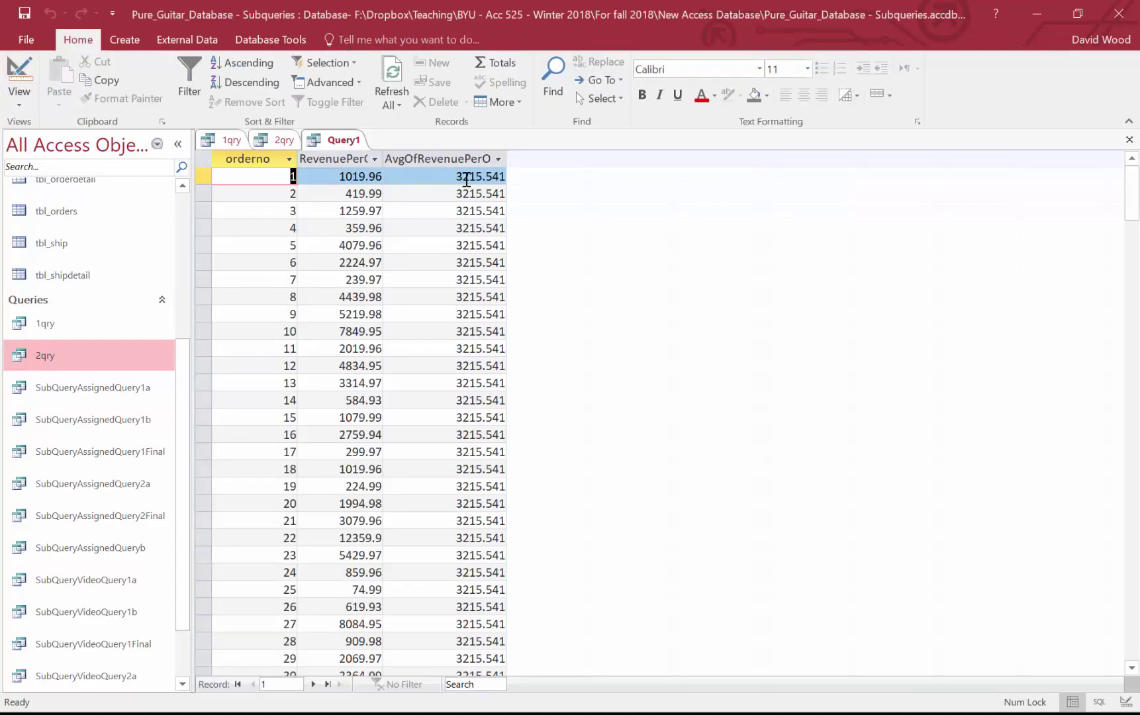
left_click(38, 70)
left_click_drag(314, 246, 387, 540)
left_click(58, 79)
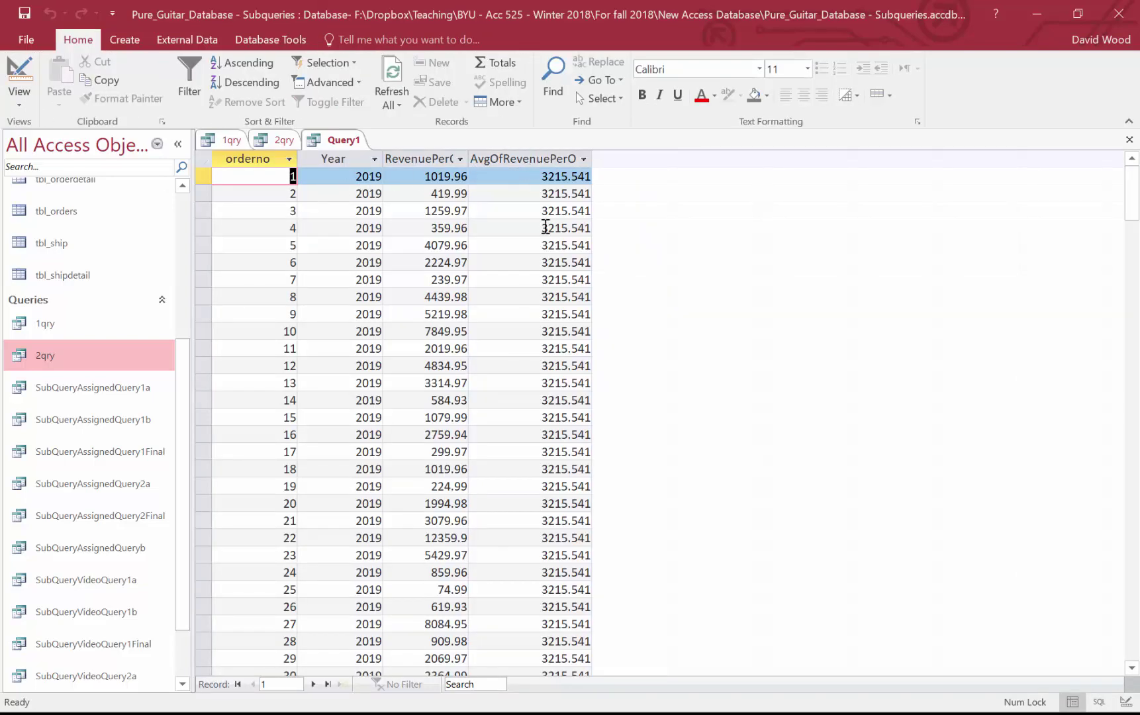
scroll(554, 347, "down", 18)
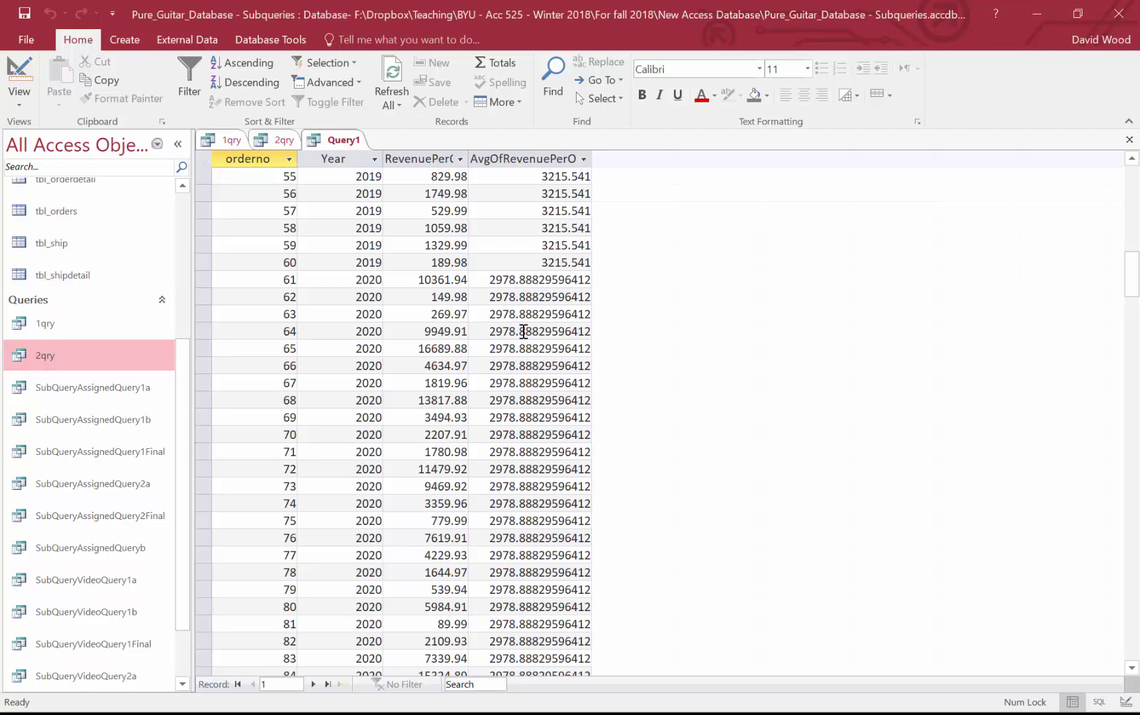
scroll(504, 375, "down", 7)
Enter the criterion >[AvgOfRevenuePerOrder] under RevenuePerOrder and run the filtered query
left_click(19, 75)
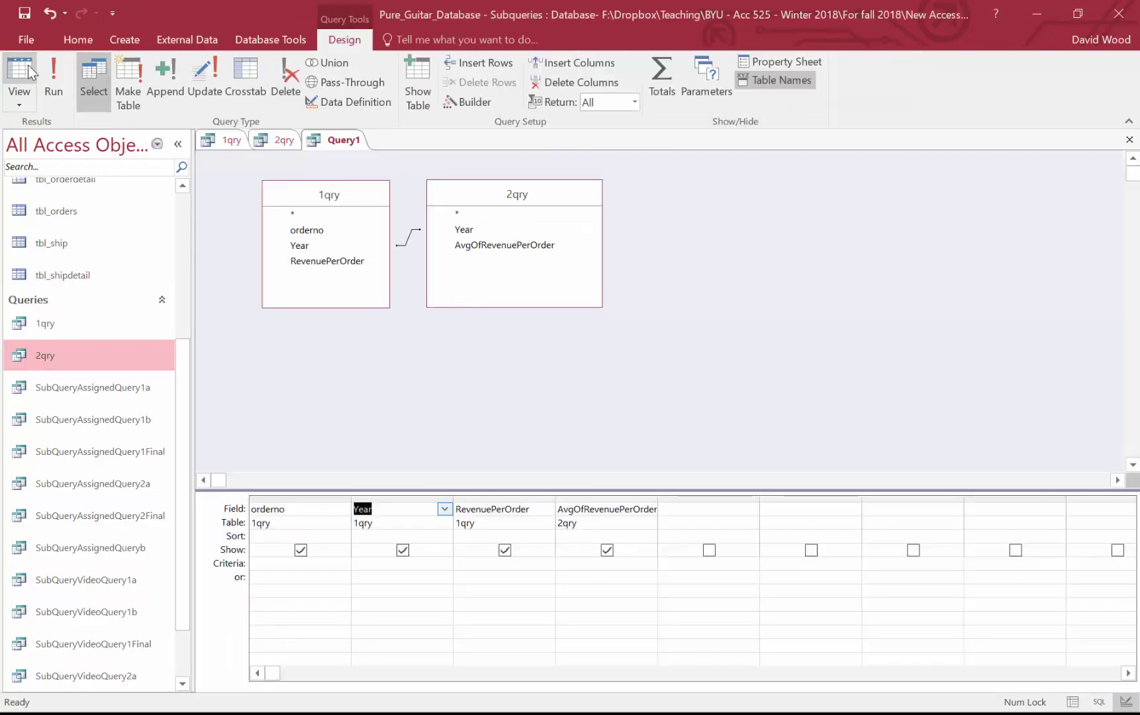
left_click(484, 562)
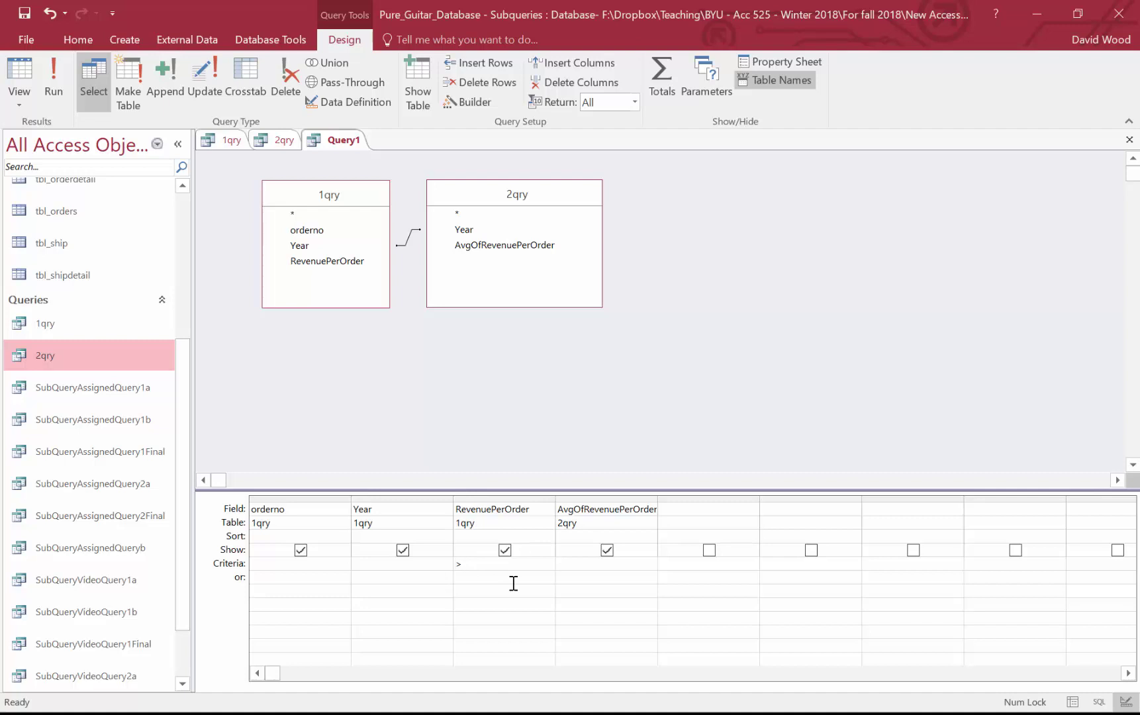
type("gOfRevenuePerOrder]")
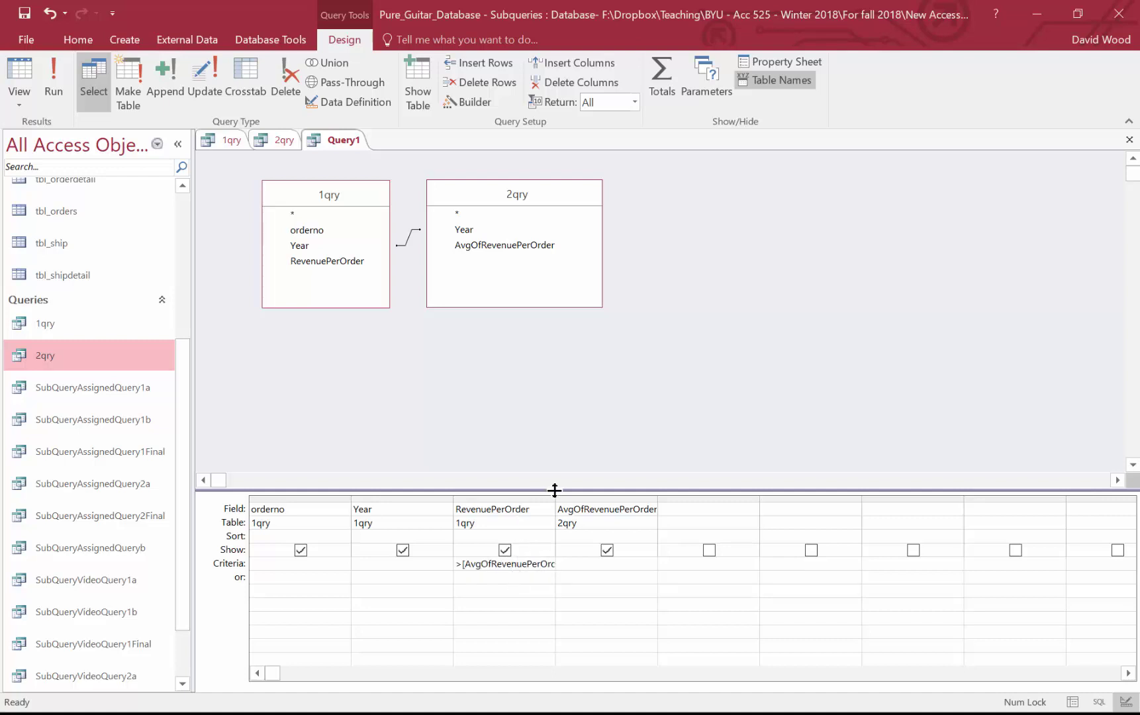
double_click(555, 498)
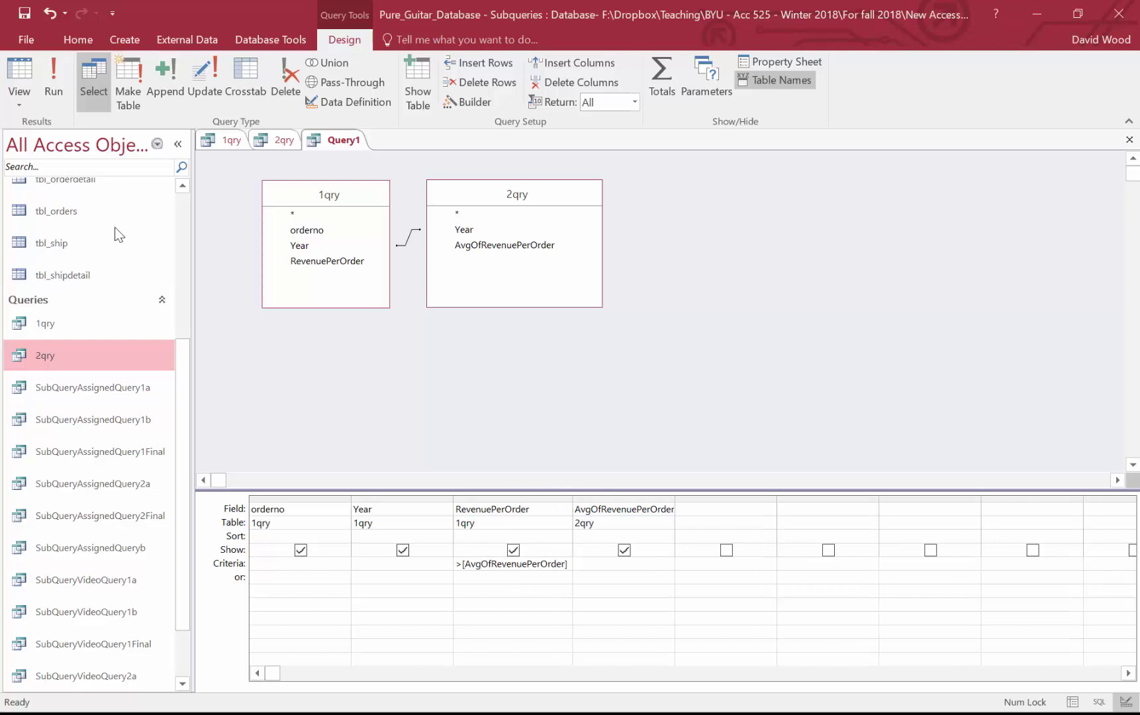
left_click(25, 72)
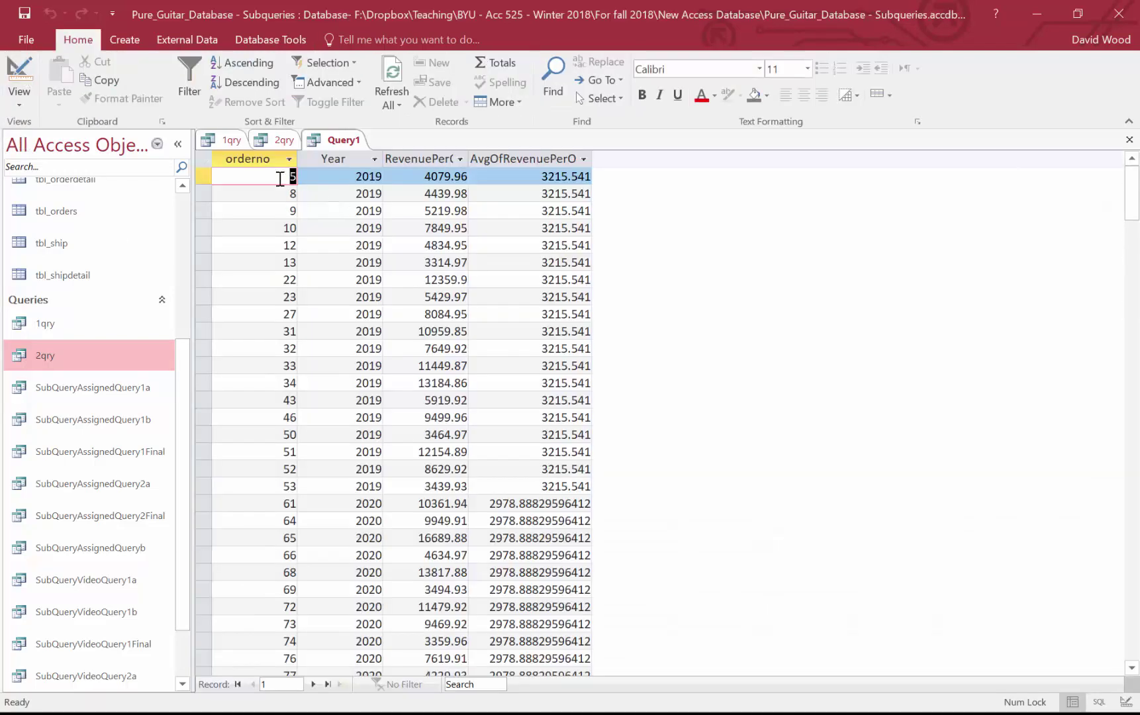
Review the above-average orders, e.g. order 61's 10361.94 against the 2020 average
double_click(469, 159)
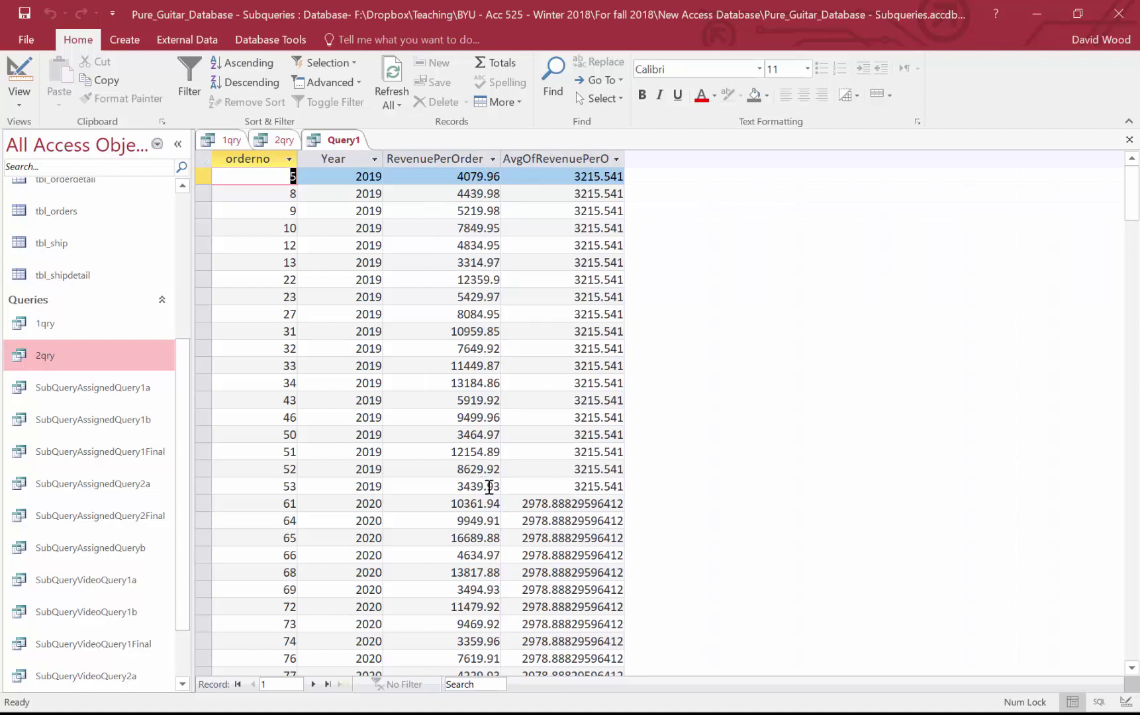
left_click_drag(452, 502, 511, 506)
left_click(523, 506)
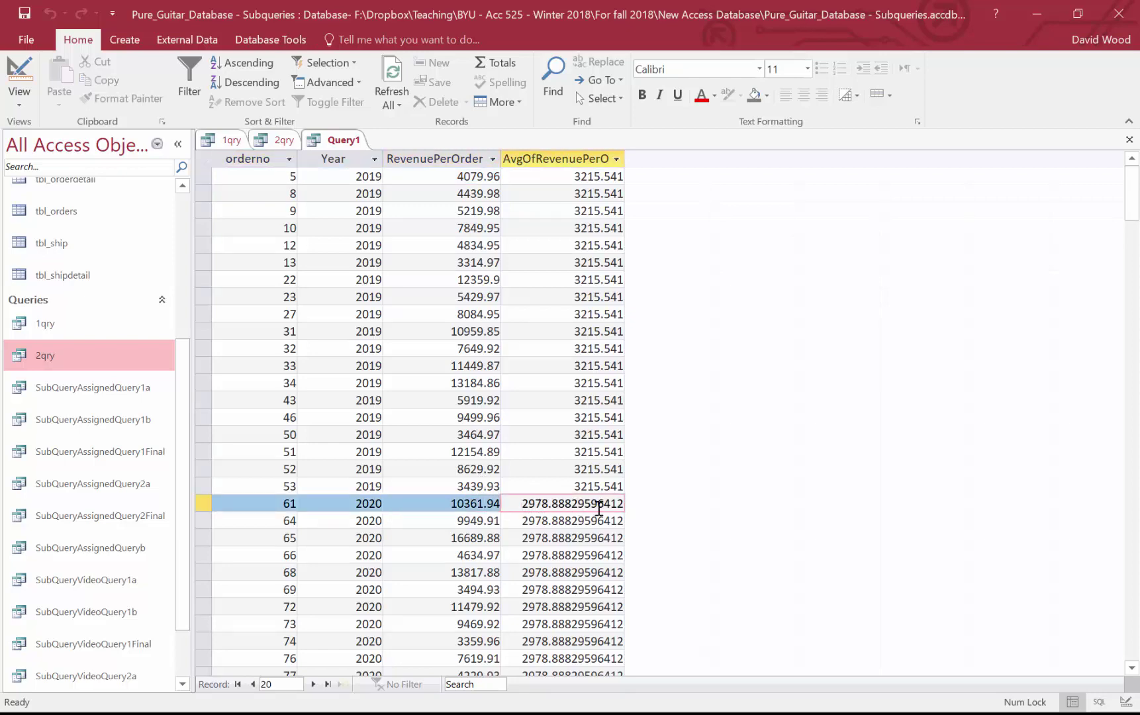
scroll(480, 559, "down", 3)
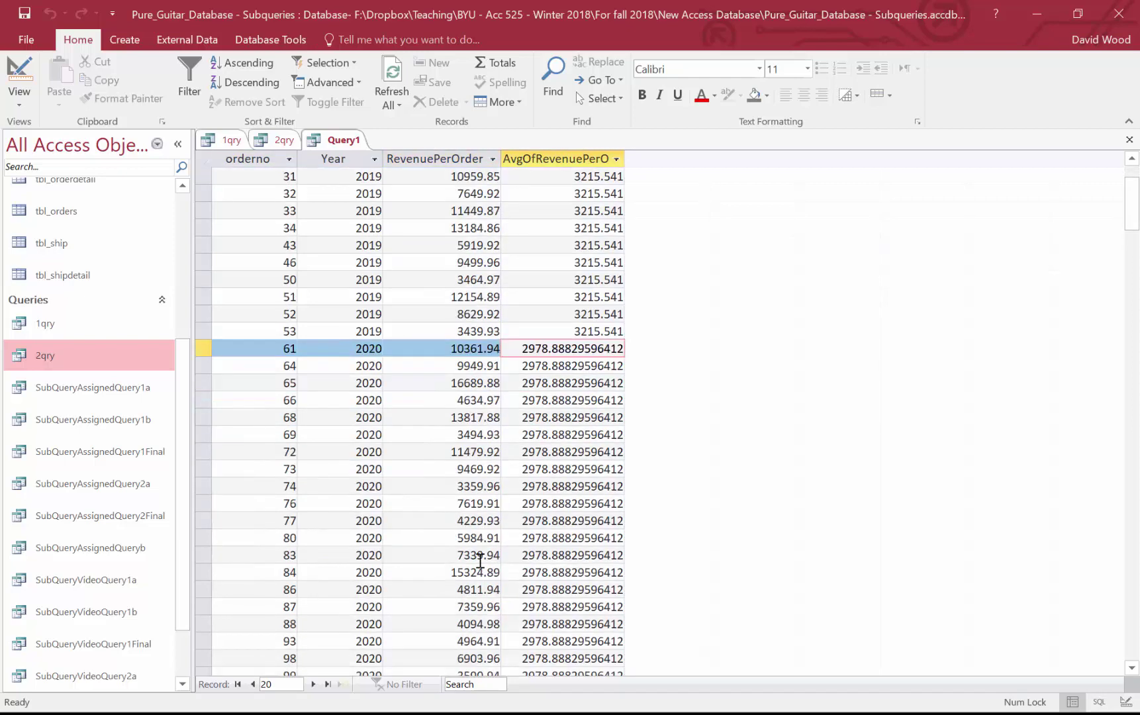
scroll(480, 559, "down", 20)
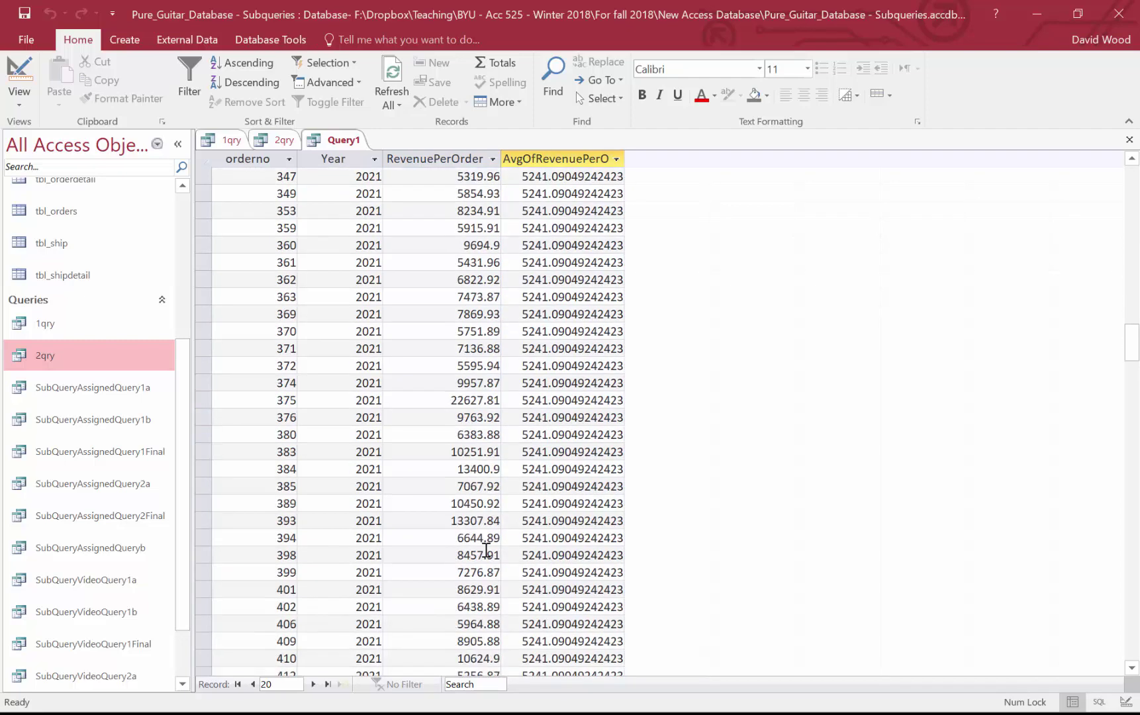
scroll(486, 549, "down", 1)
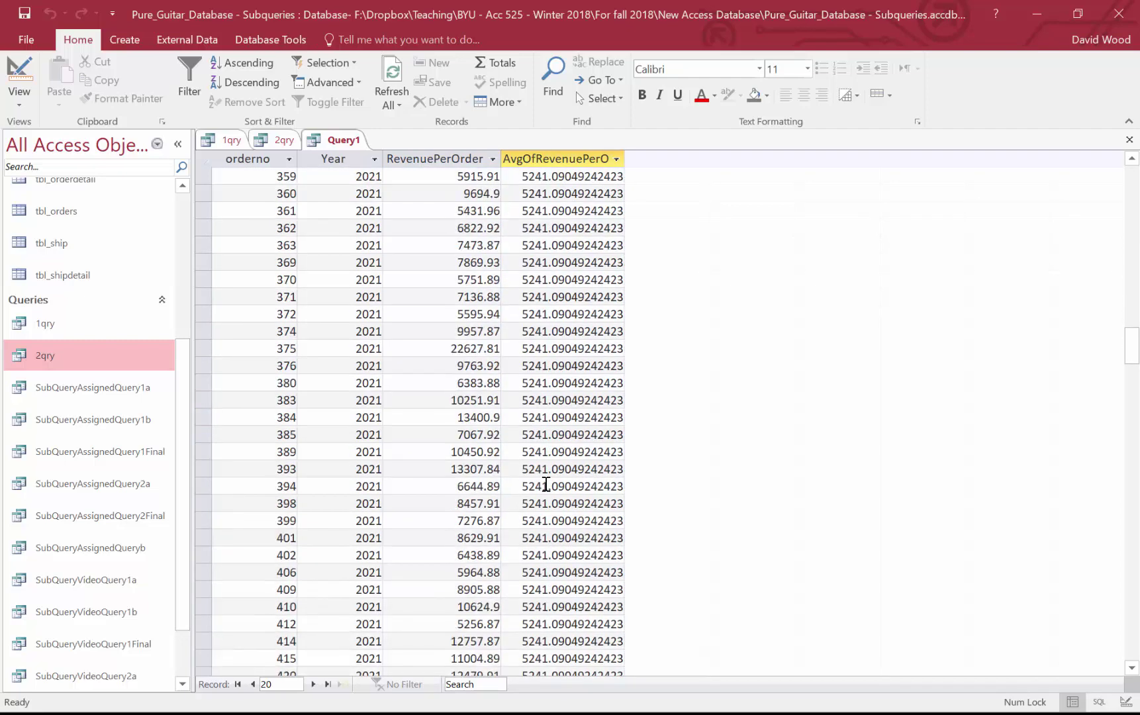
scroll(542, 470, "up", 20)
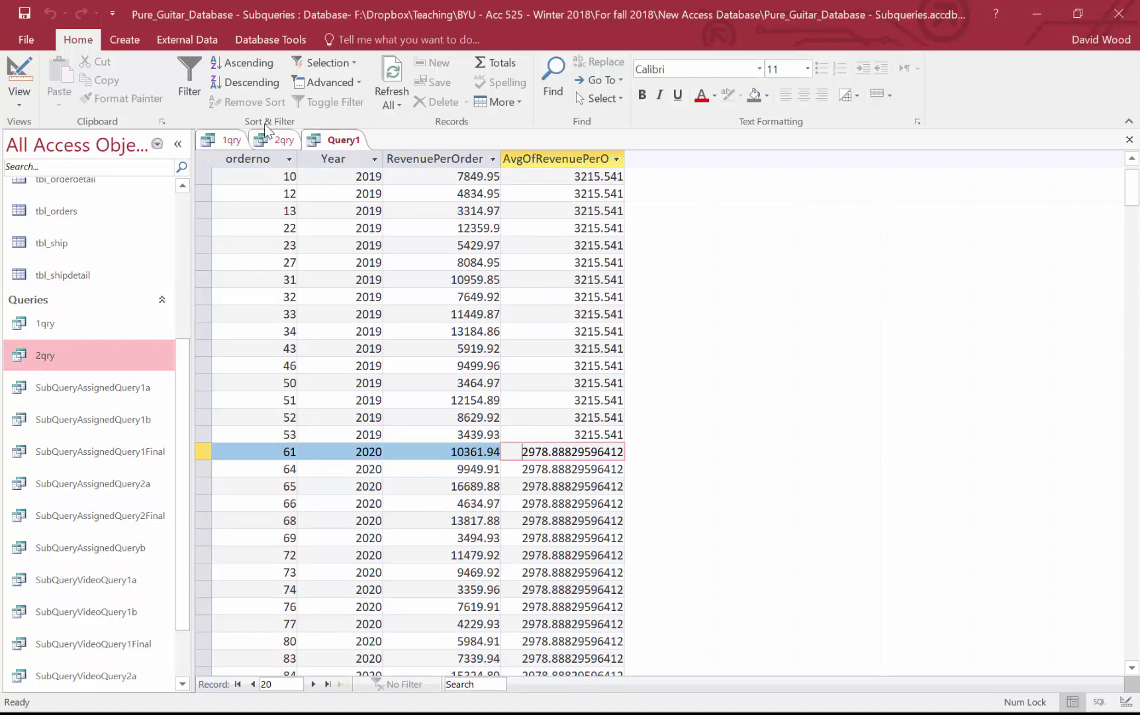
left_click(20, 74)
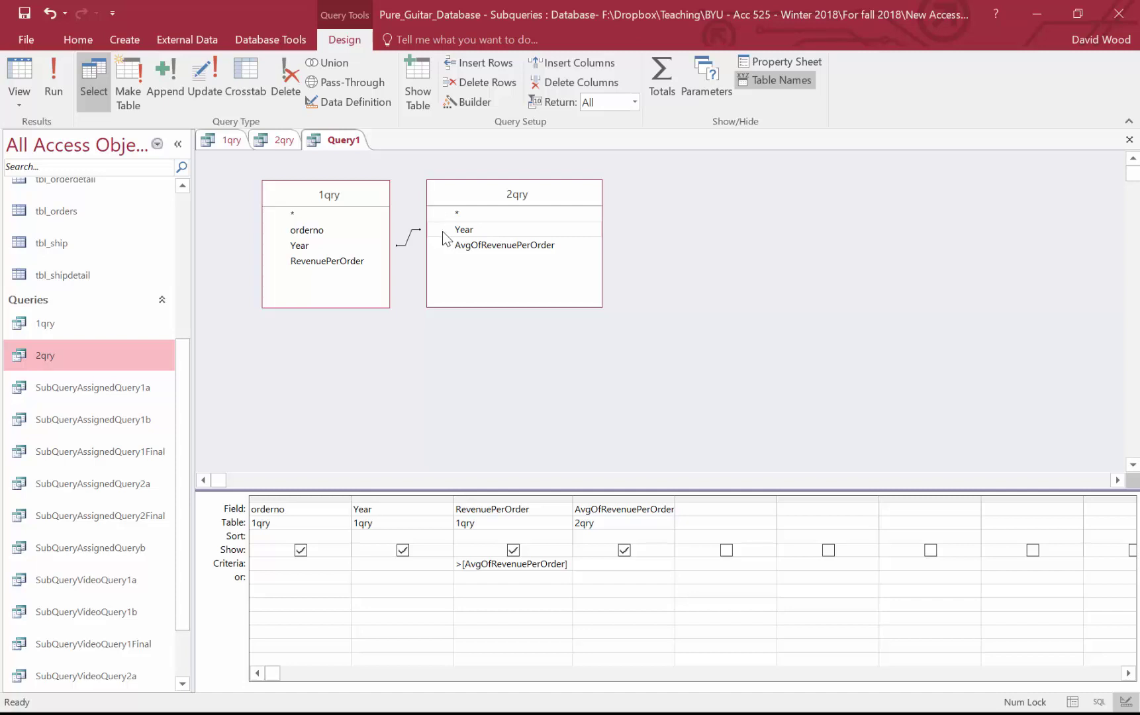
Delete the AvgOfRevenuePerOrder column, alias RevenuePerOrder as TotalAmtOrd, and check the query results
left_click(605, 497)
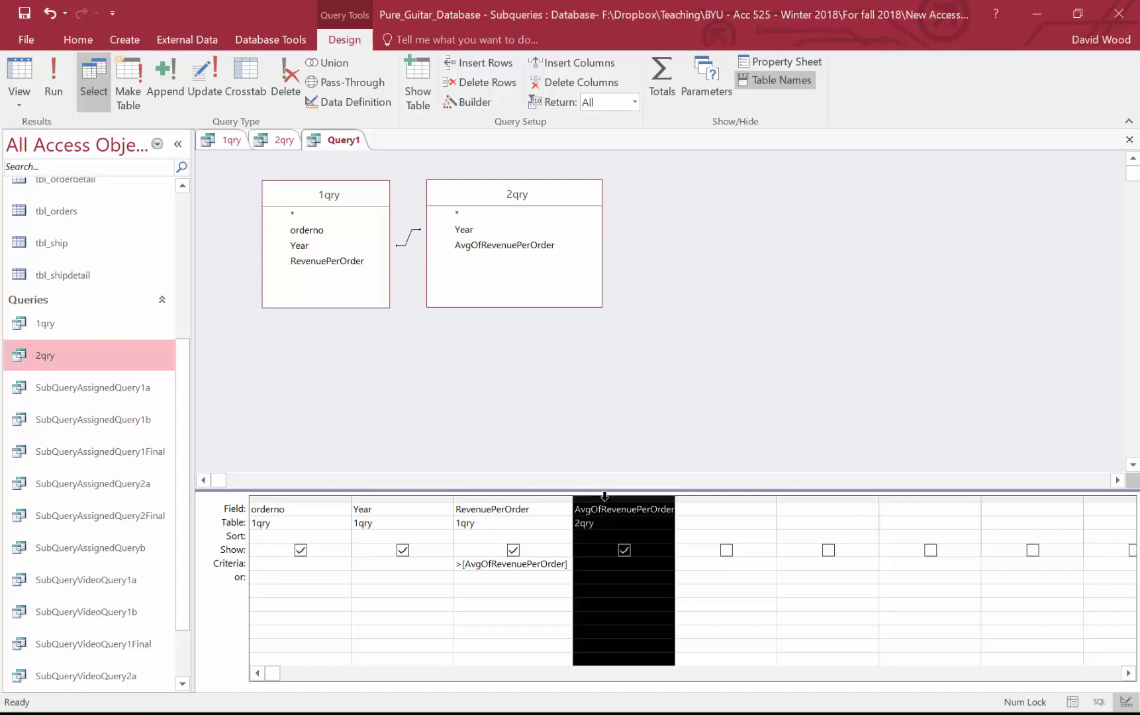
key("Delete")
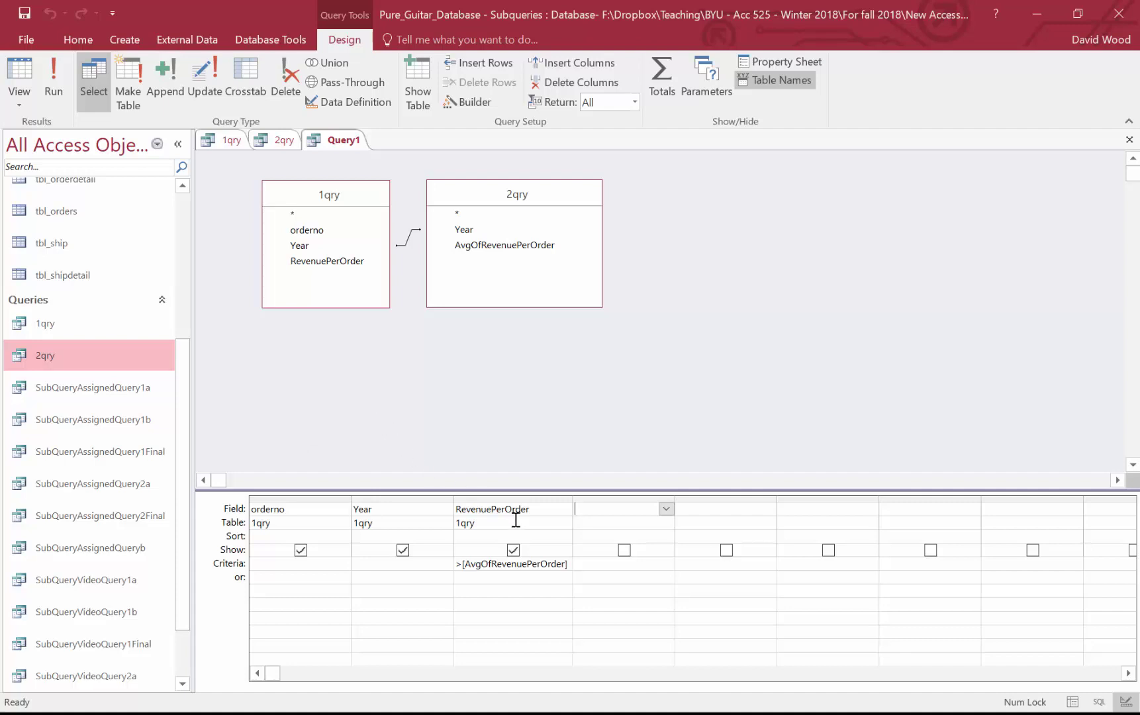
left_click(491, 506)
type("TotalAmtOr")
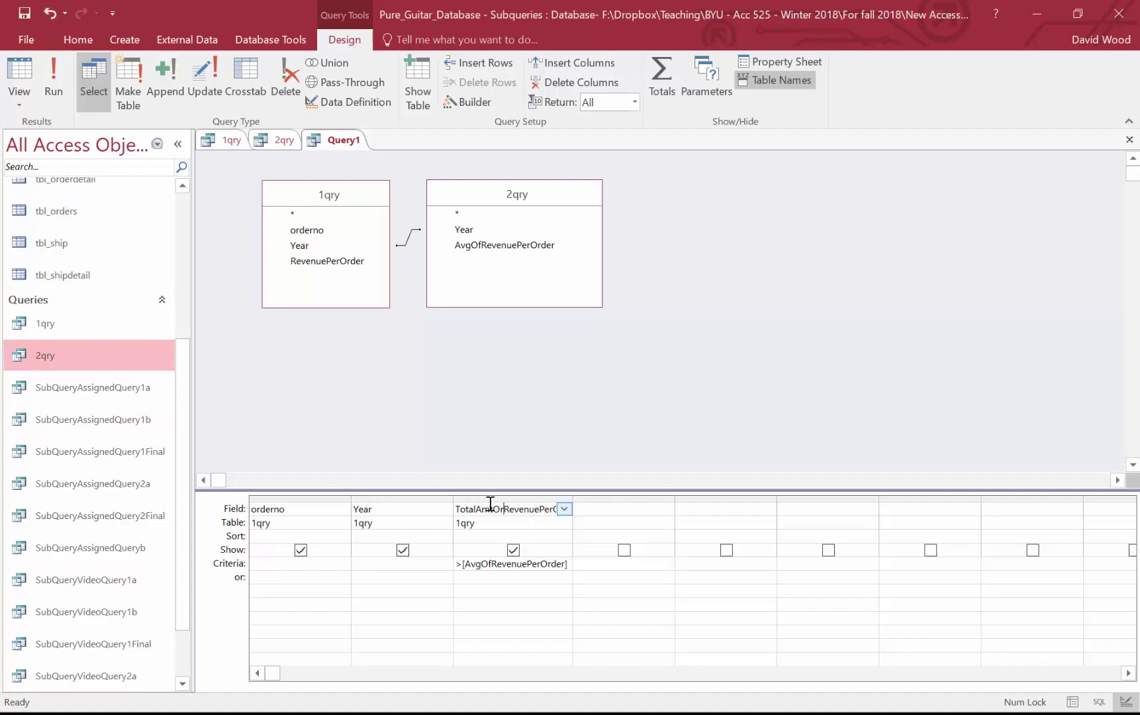
type("d:")
left_click(19, 73)
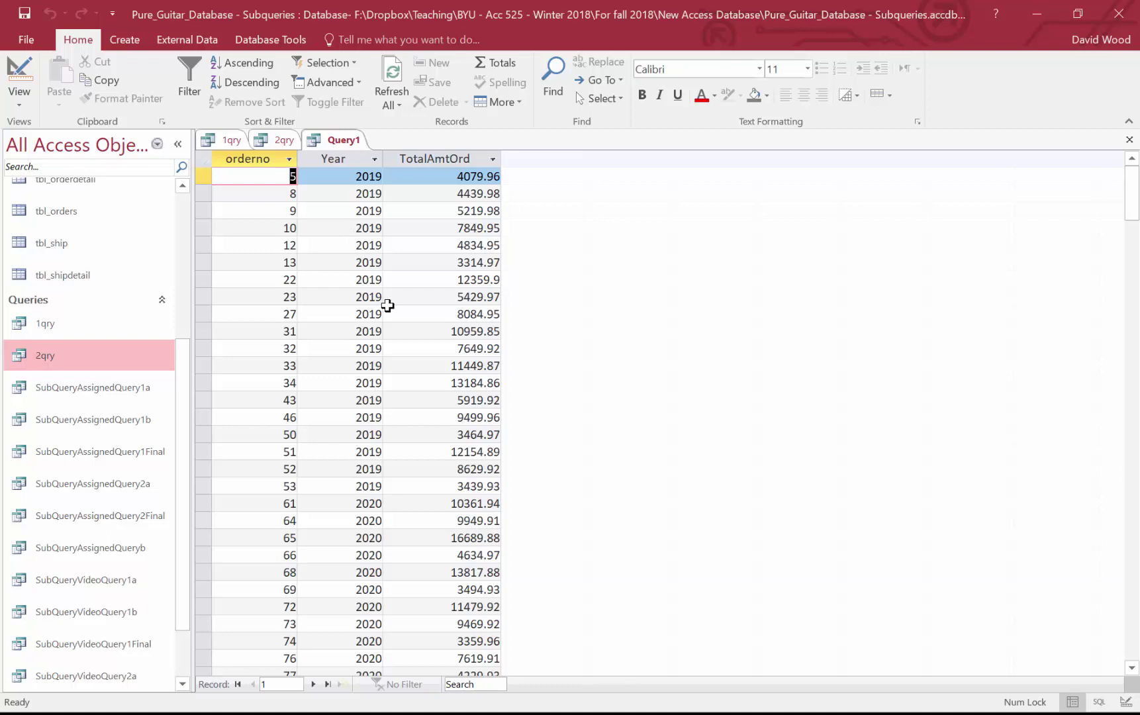
left_click(20, 72)
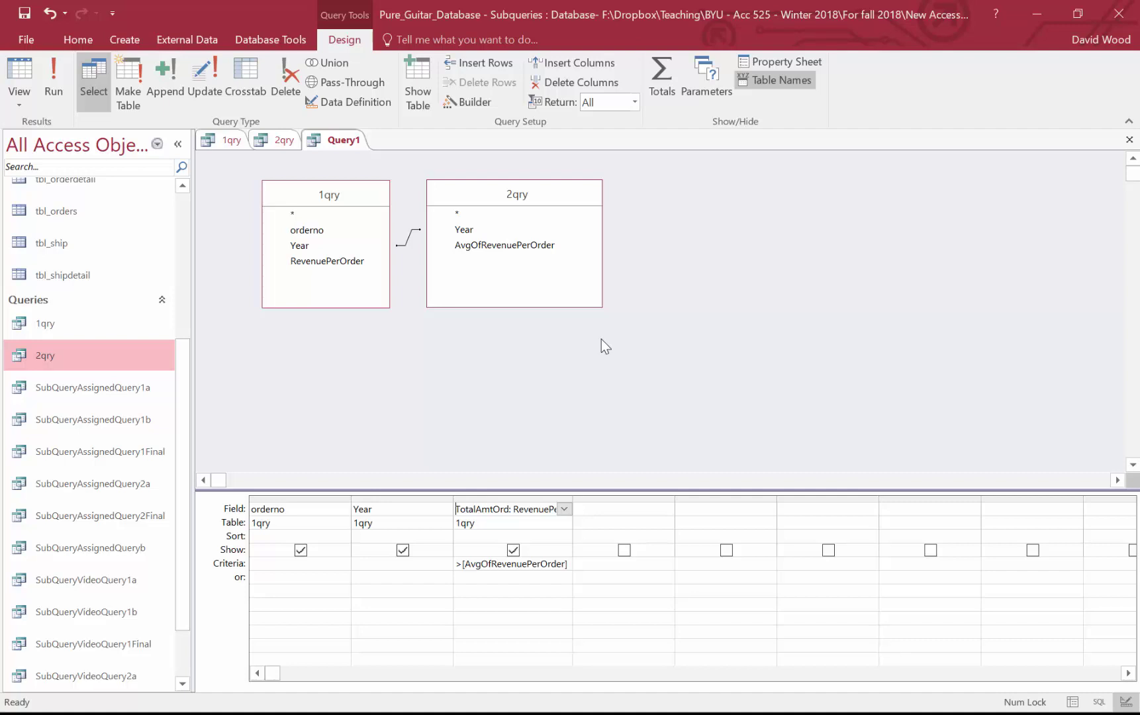
left_click(222, 140)
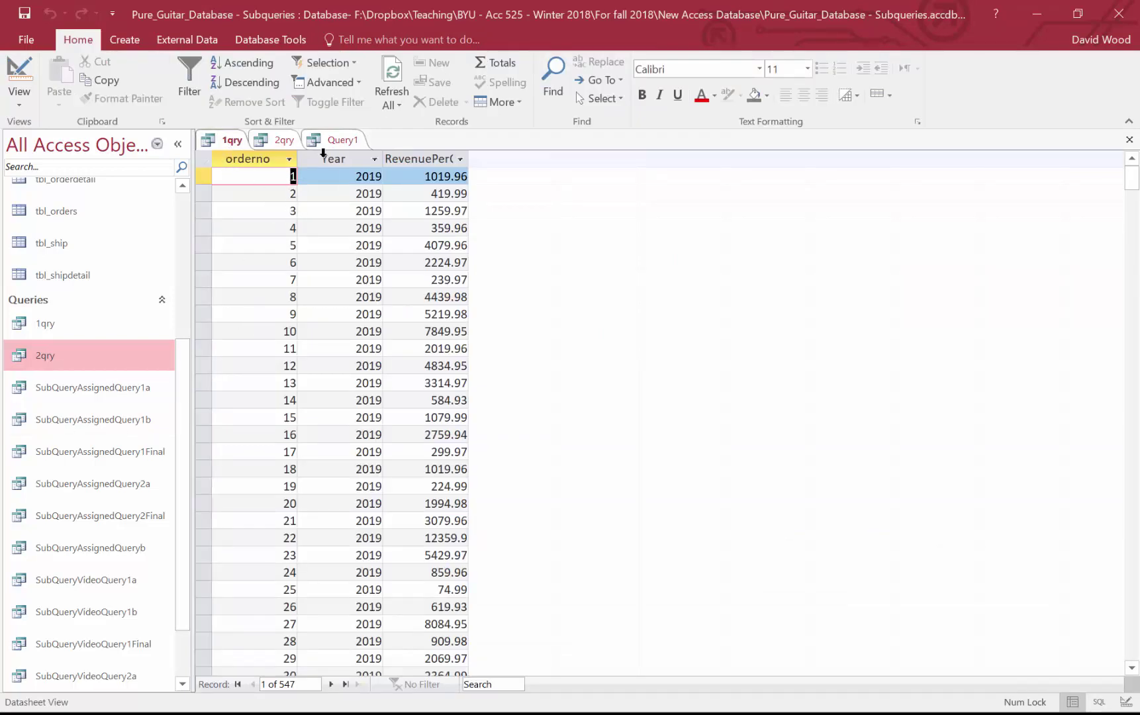
left_click(275, 140)
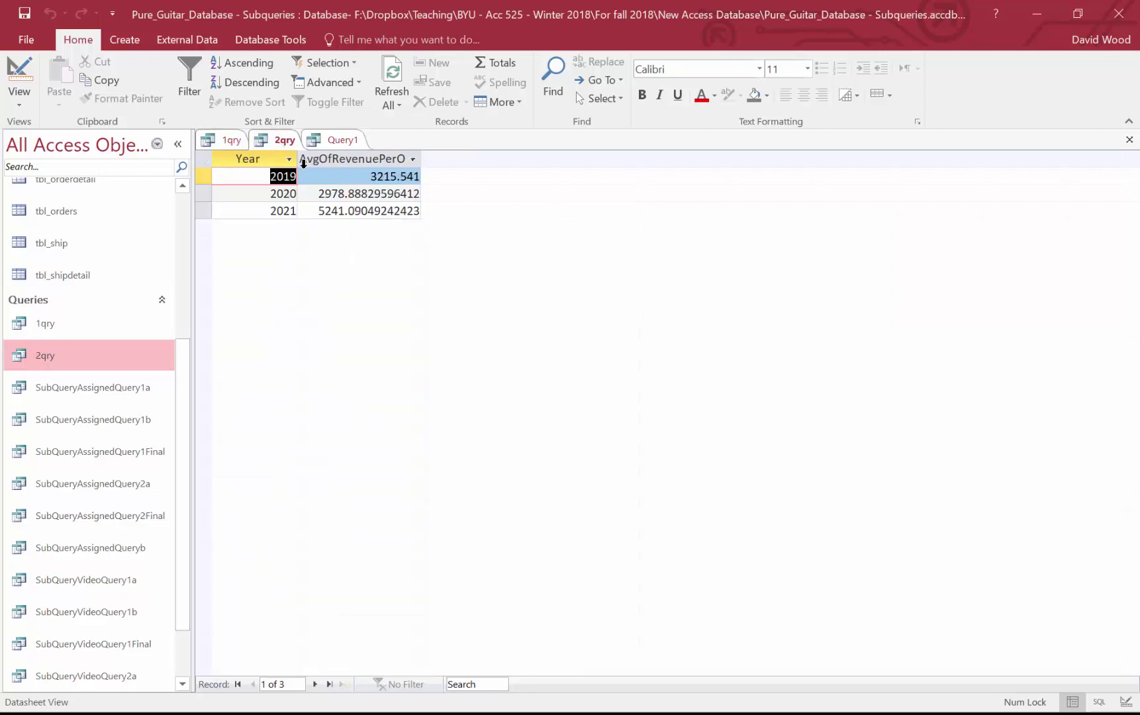
left_click(333, 143)
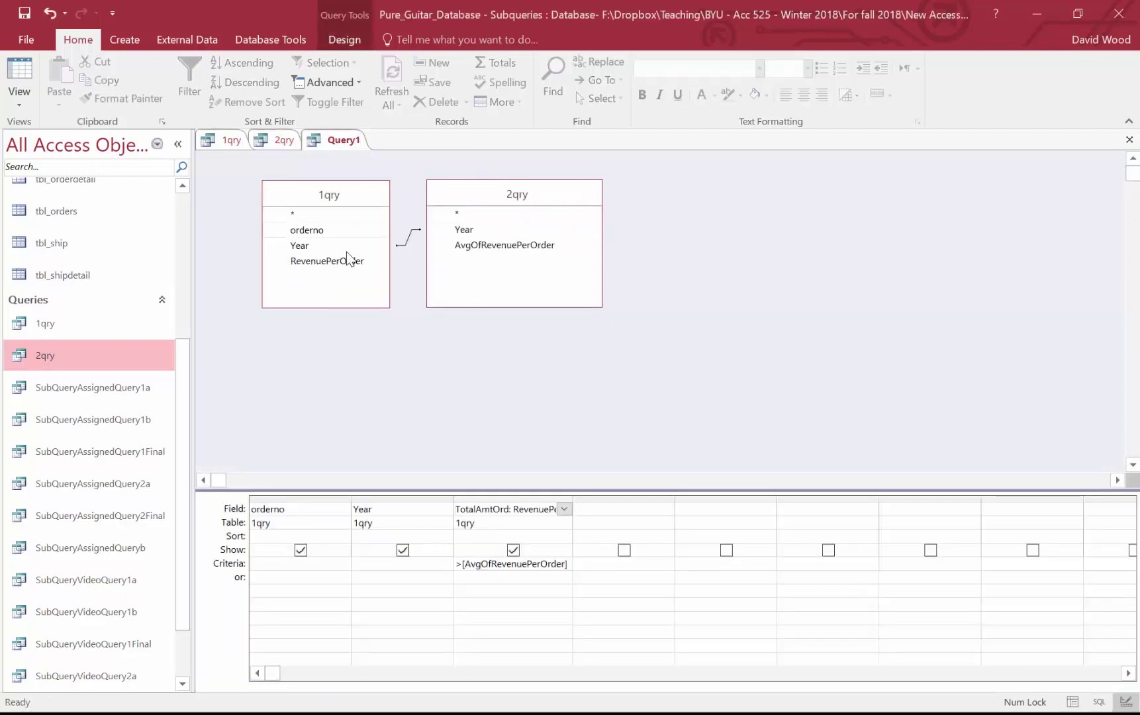